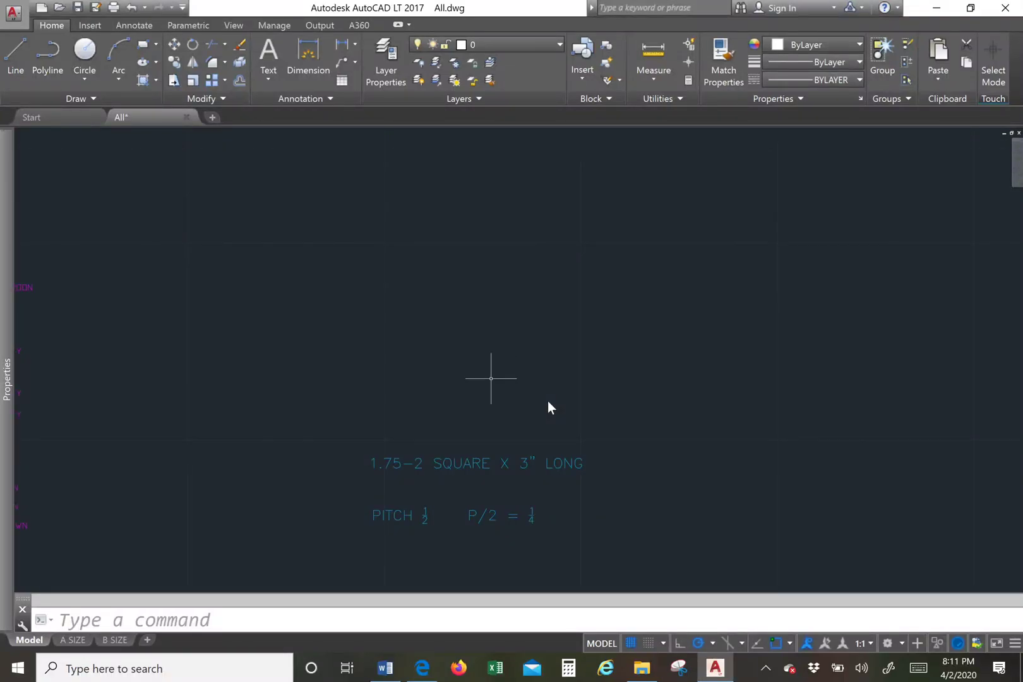
# Draw a closed polyline rectangle with 1.75 and 3 sides for the thread outline
pyautogui.scroll(1, 490, 376)
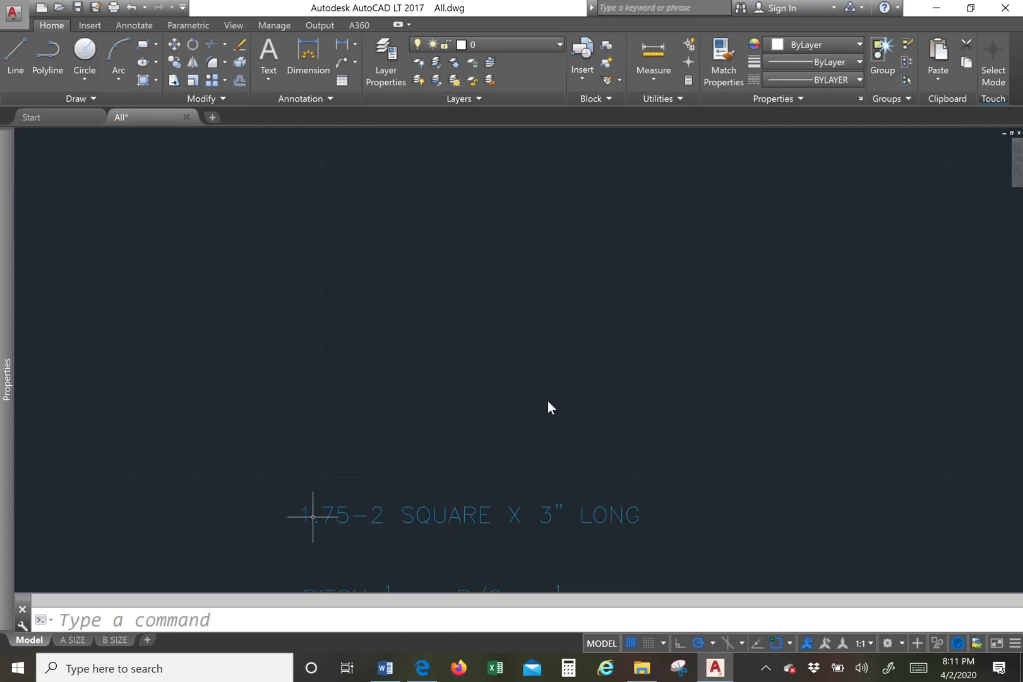
pyautogui.scroll(1, 316, 525)
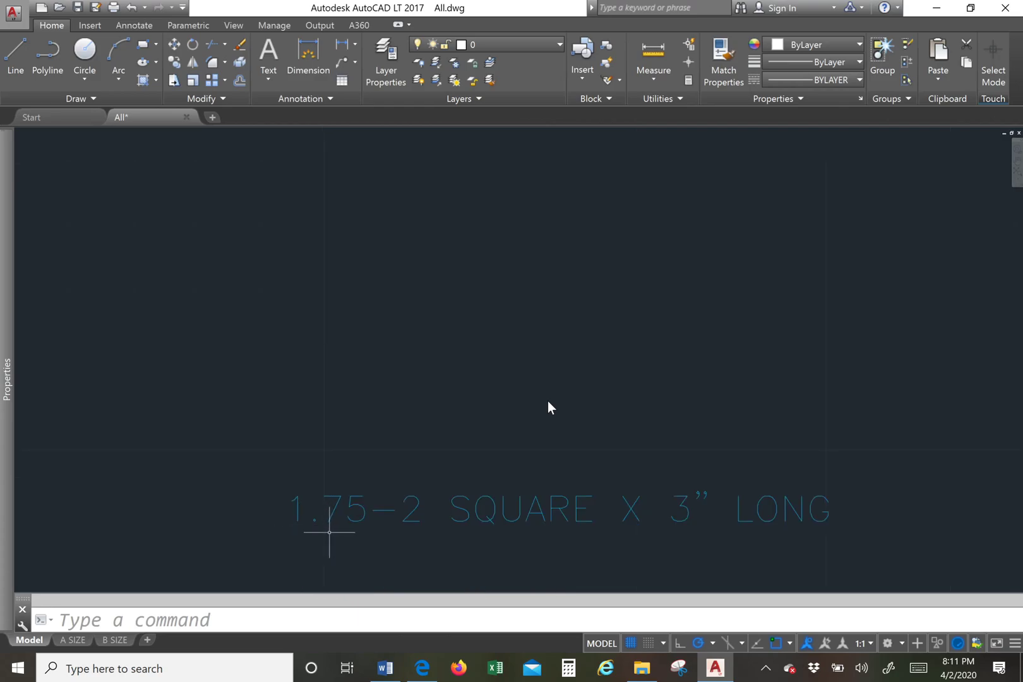
pyautogui.scroll(-1, 329, 532)
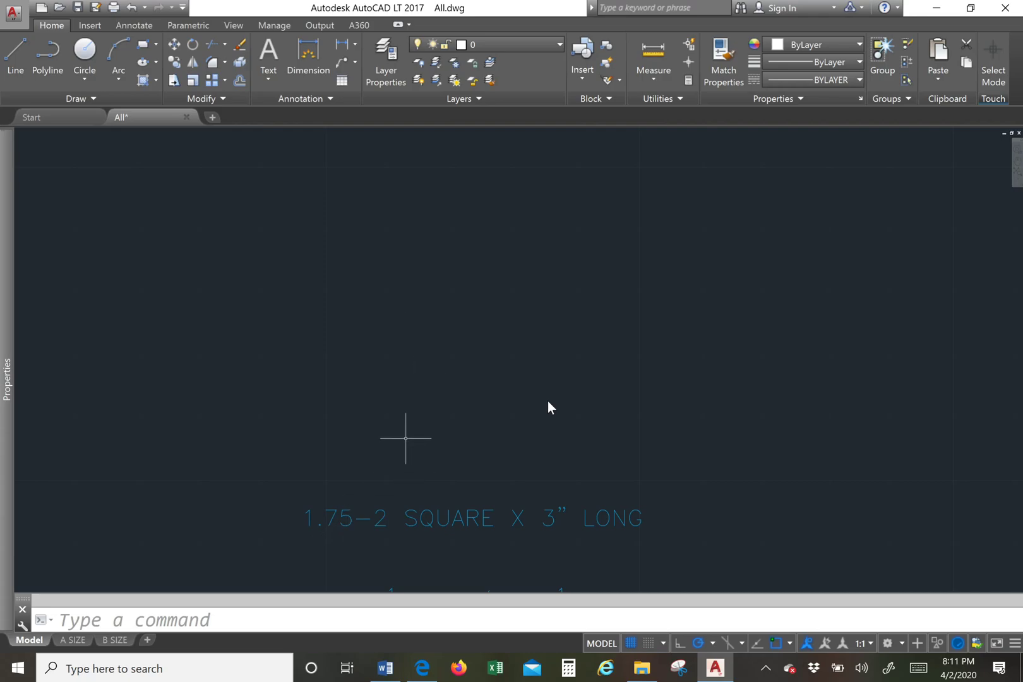
pyautogui.scroll(2, 387, 521)
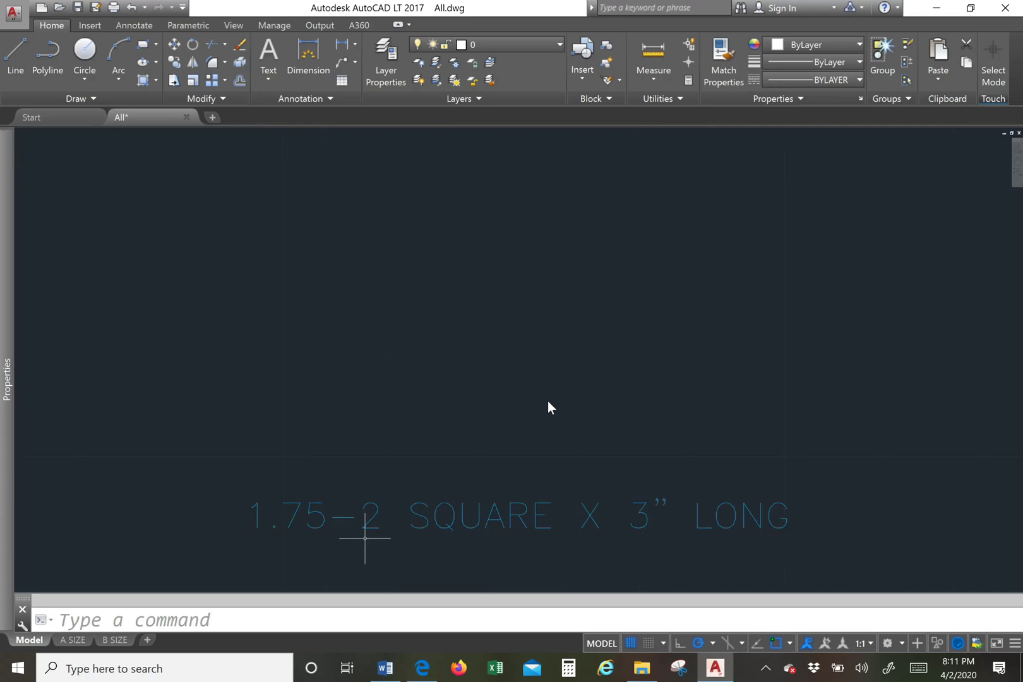
pyautogui.scroll(-2, 369, 529)
pyautogui.scroll(2, 379, 467)
pyautogui.scroll(-2, 383, 486)
pyautogui.scroll(2, 392, 525)
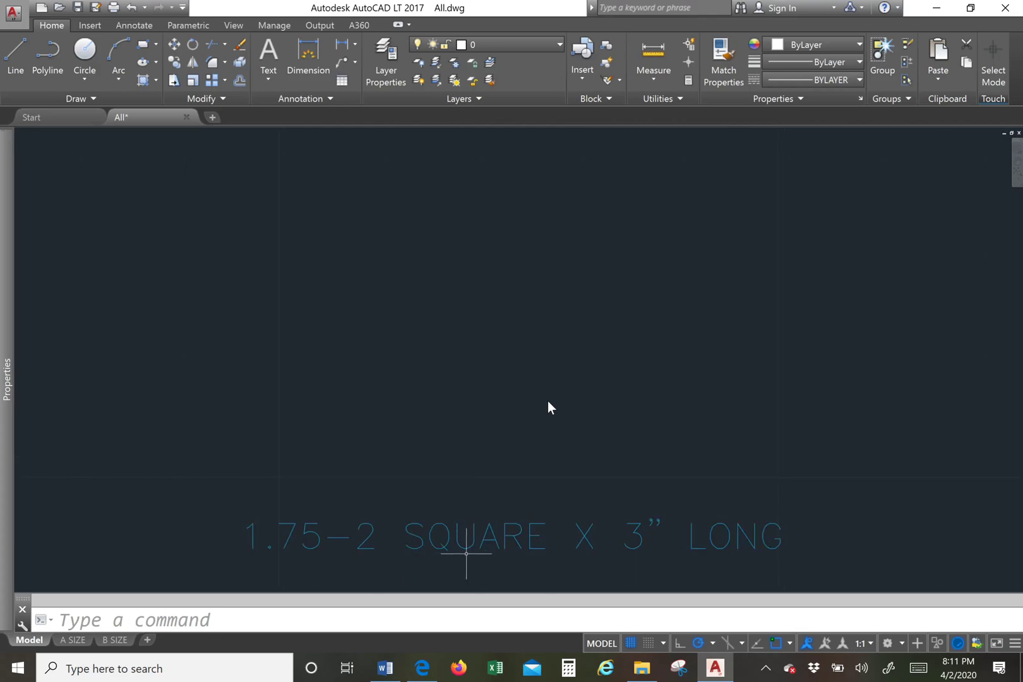
pyautogui.scroll(-2, 442, 533)
pyautogui.scroll(2, 483, 515)
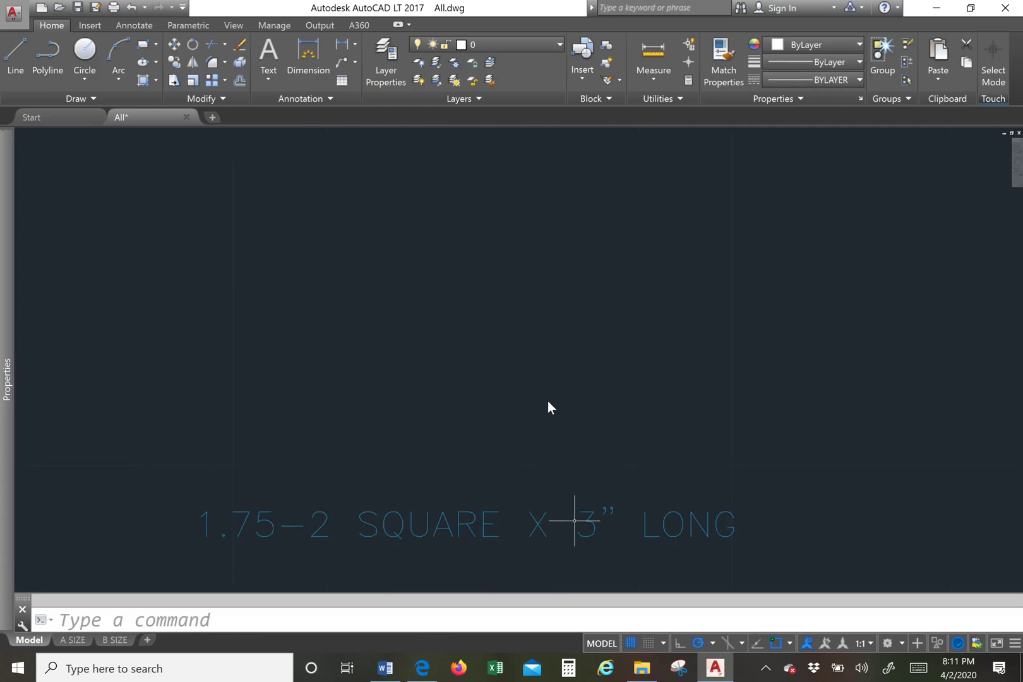
pyautogui.scroll(-2, 549, 474)
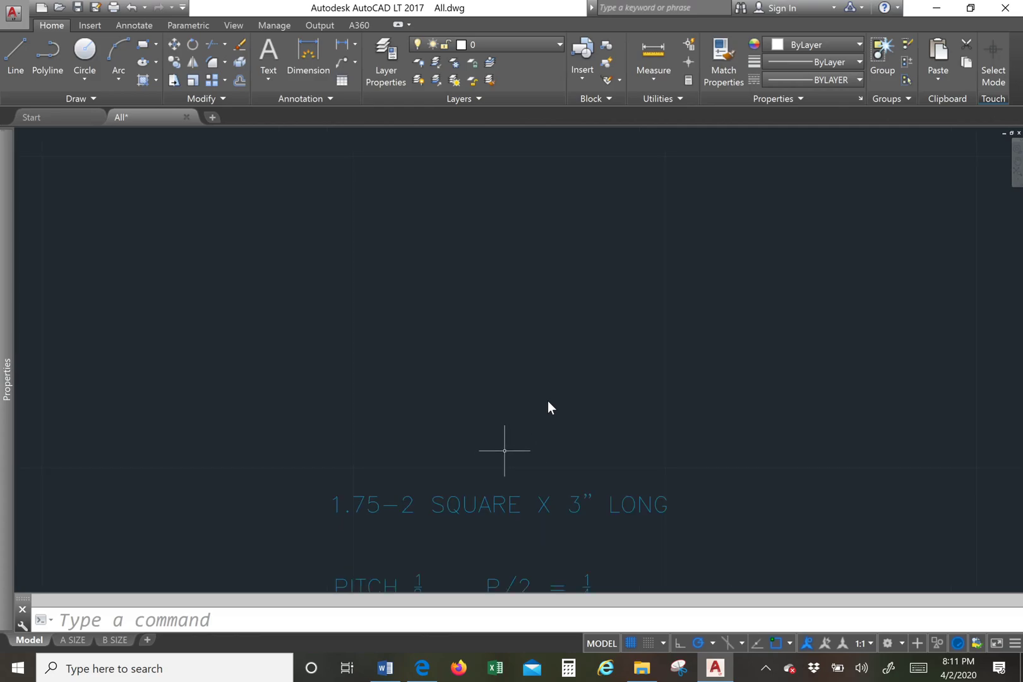
pyautogui.scroll(2, 482, 409)
pyautogui.click(56, 54)
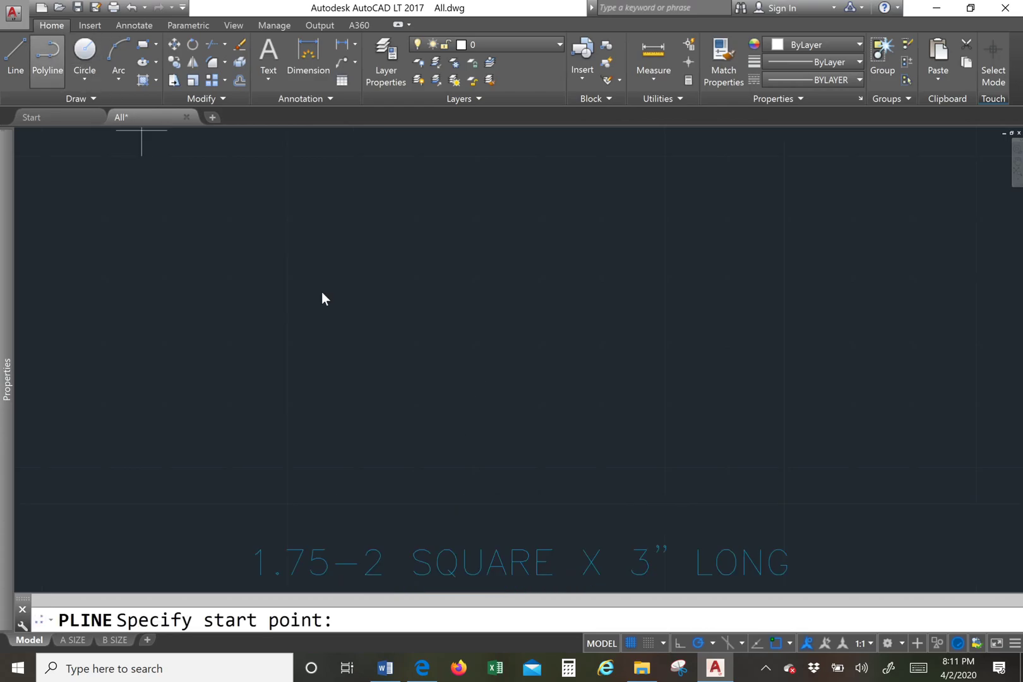
pyautogui.click(660, 471)
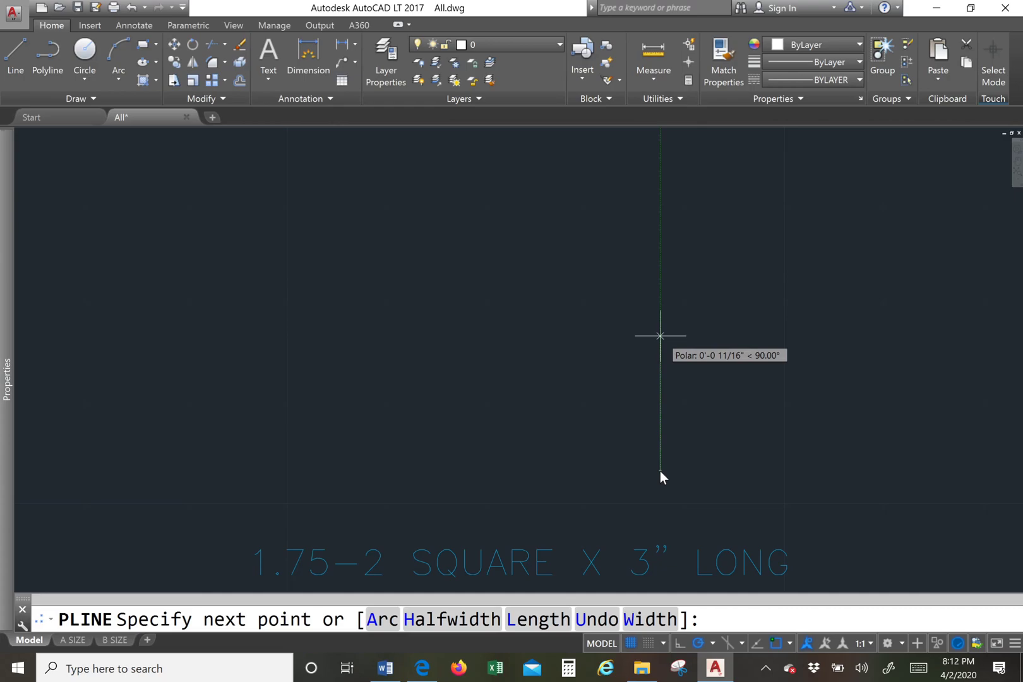
pyautogui.write('1.75')
pyautogui.press('Return')
pyautogui.scroll(-3, 579, 334)
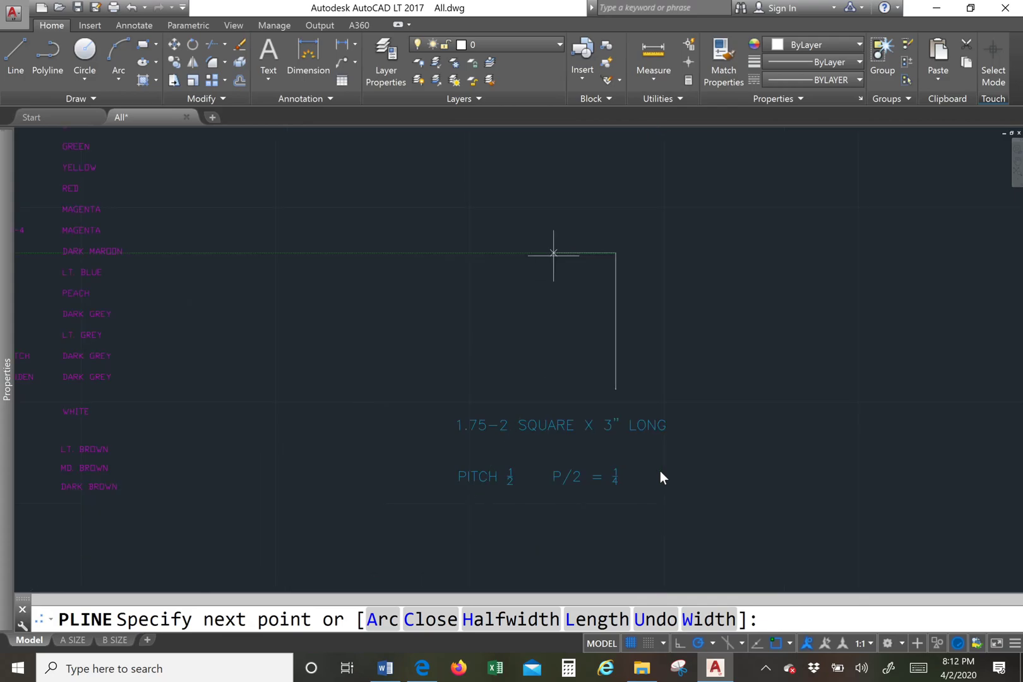
pyautogui.write('3')
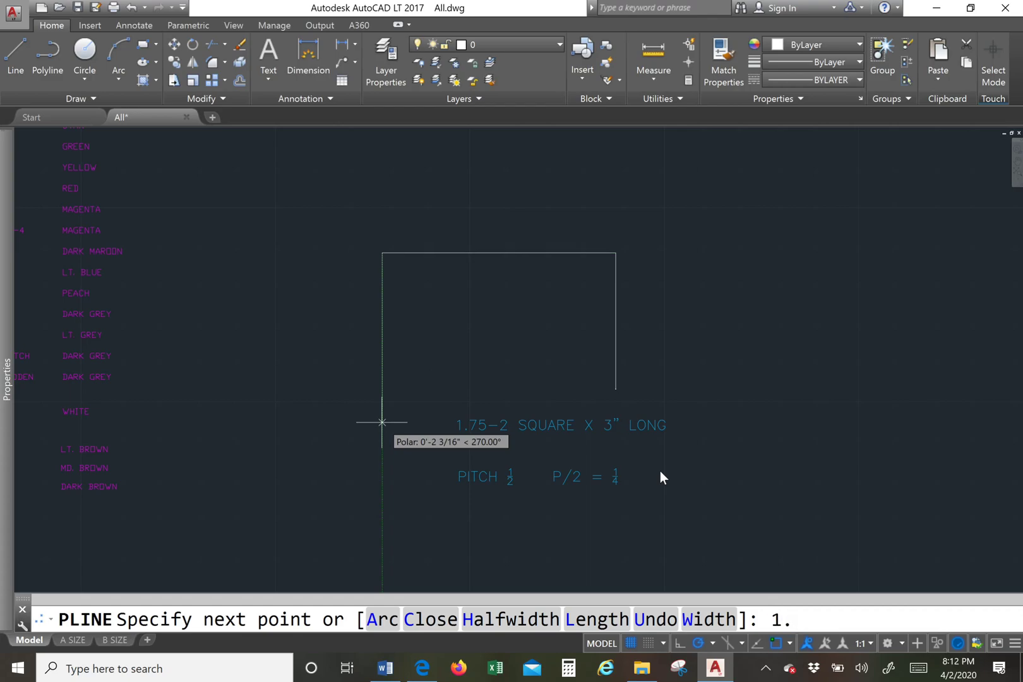
pyautogui.press('Return')
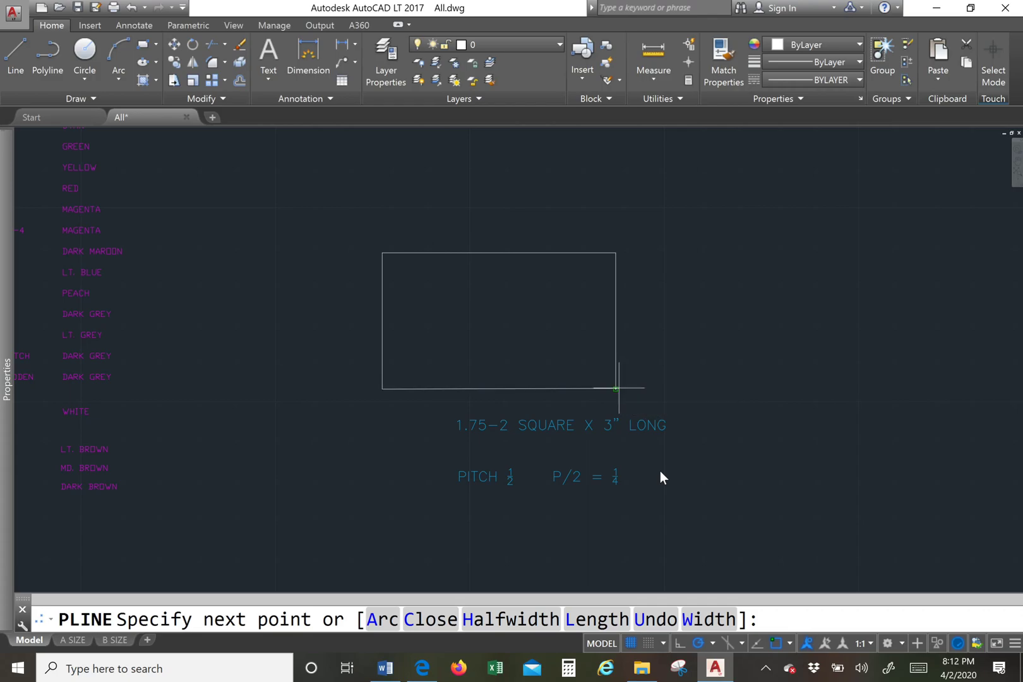
pyautogui.click(616, 388)
pyautogui.rightClick(612, 339)
# Move the rectangle so it sits directly above the '1.75-2 SQUARE X 3" LONG' note
pyautogui.click(640, 346)
pyautogui.click(666, 262)
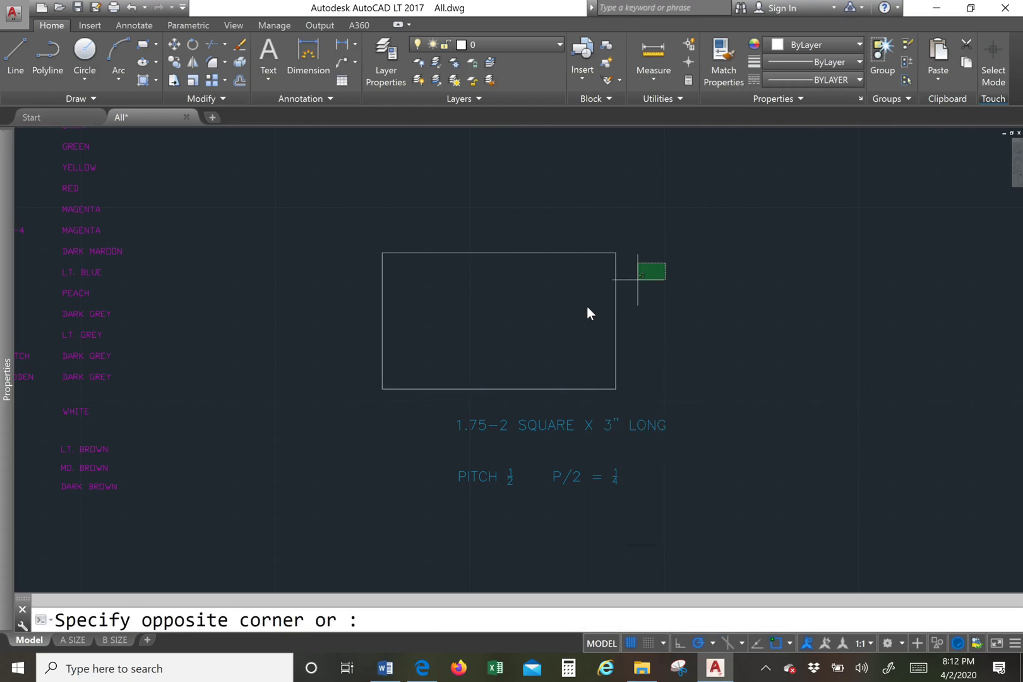
pyautogui.click(587, 312)
pyautogui.rightClick(587, 313)
pyautogui.click(502, 415)
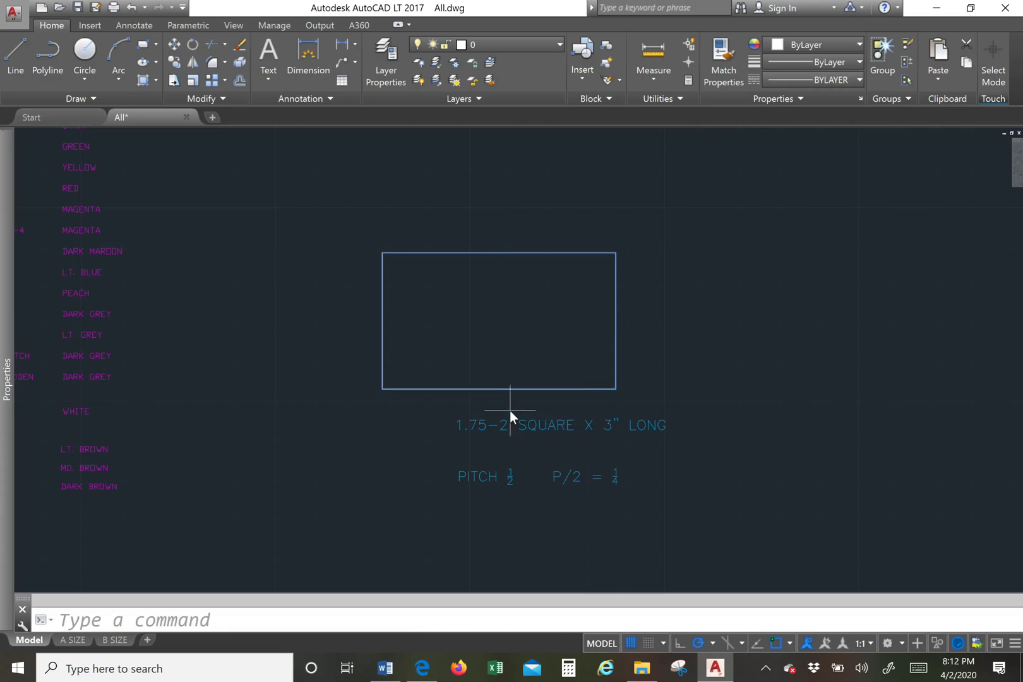
pyautogui.scroll(2, 570, 358)
pyautogui.click(571, 358)
pyautogui.click(652, 372)
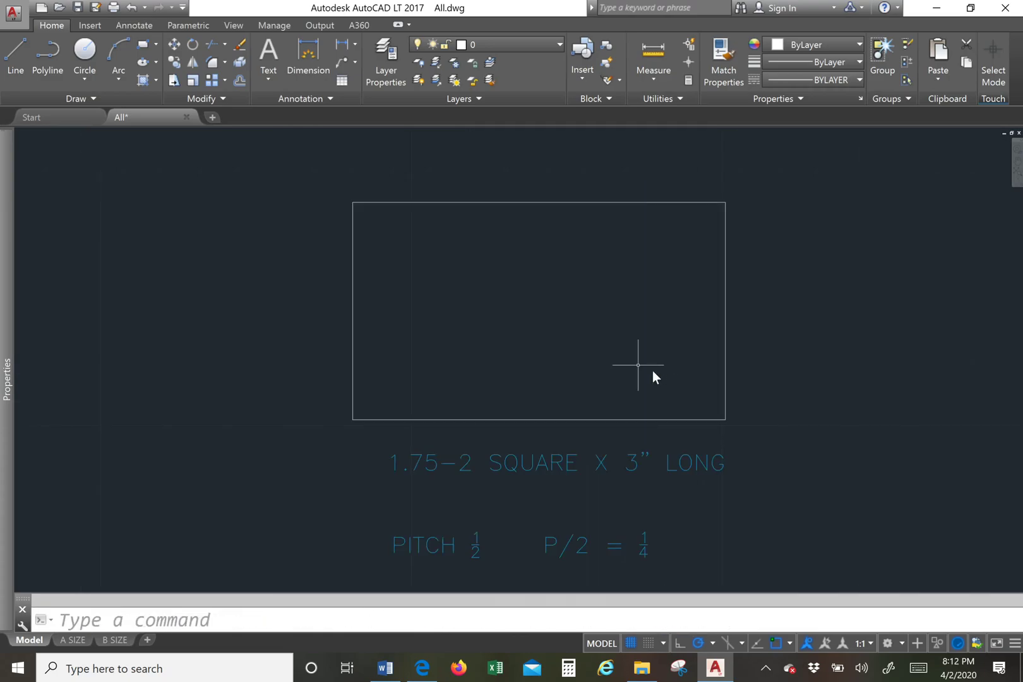
pyautogui.scroll(-4, 652, 372)
pyautogui.scroll(4, 651, 371)
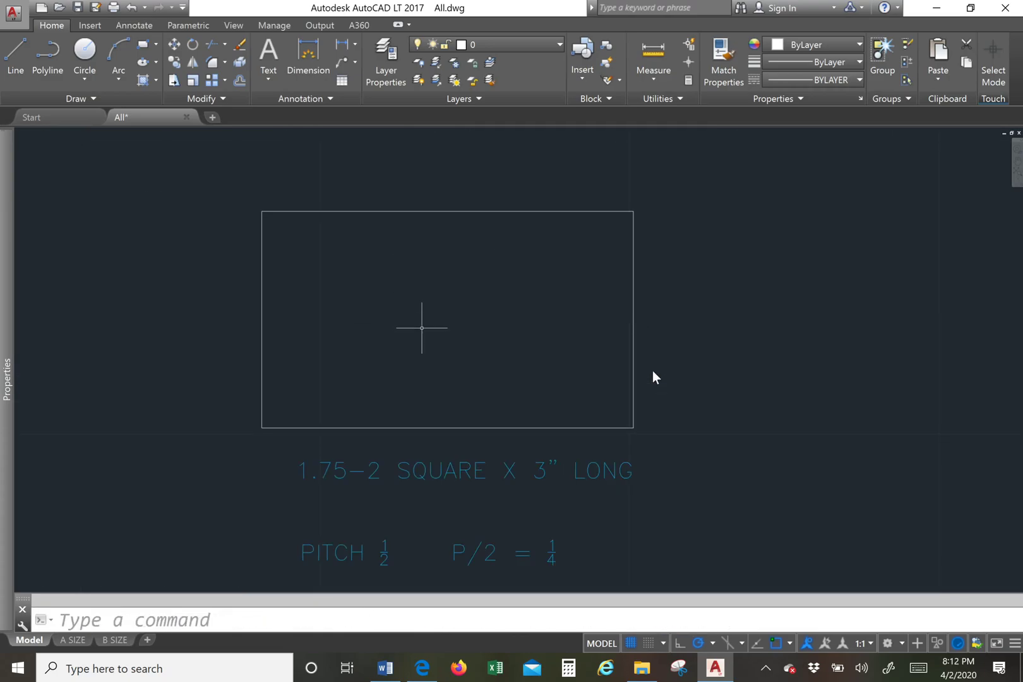
pyautogui.scroll(2, 562, 360)
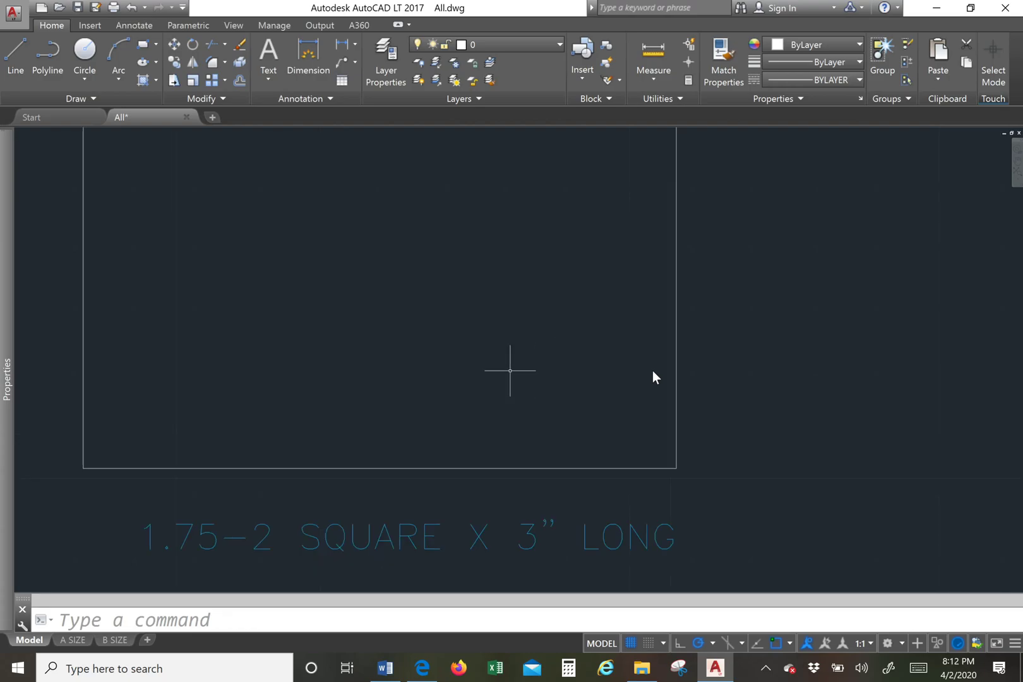
pyautogui.scroll(-2, 505, 365)
pyautogui.scroll(2, 583, 391)
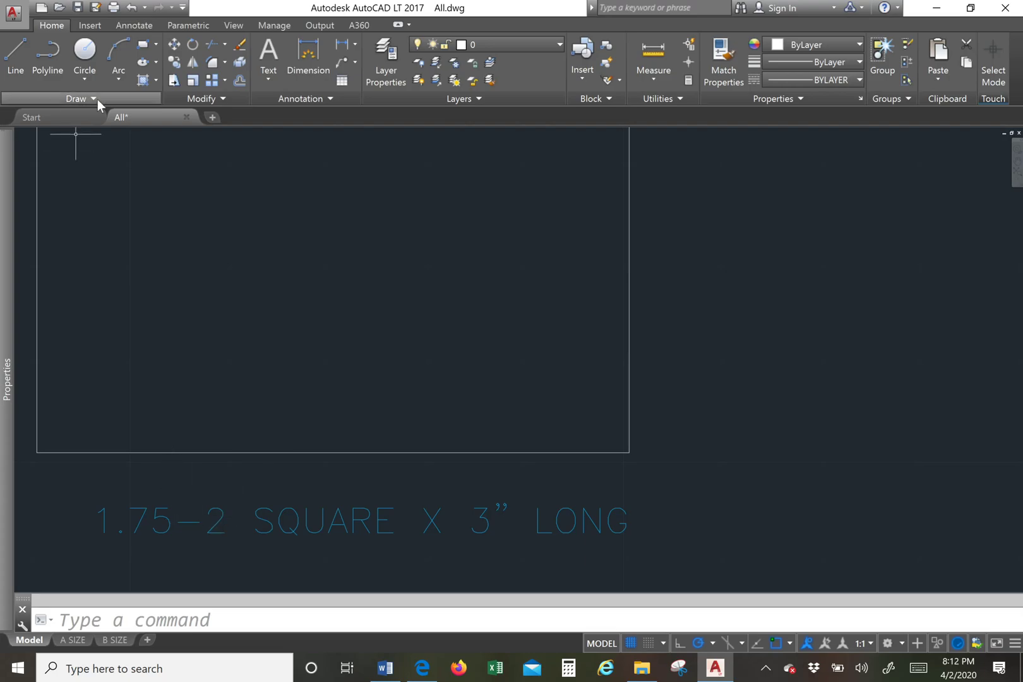
# Draw a short vertical tick line at the rectangle's lower-right corner
pyautogui.click(47, 53)
pyautogui.scroll(-2, 359, 361)
pyautogui.scroll(2, 341, 373)
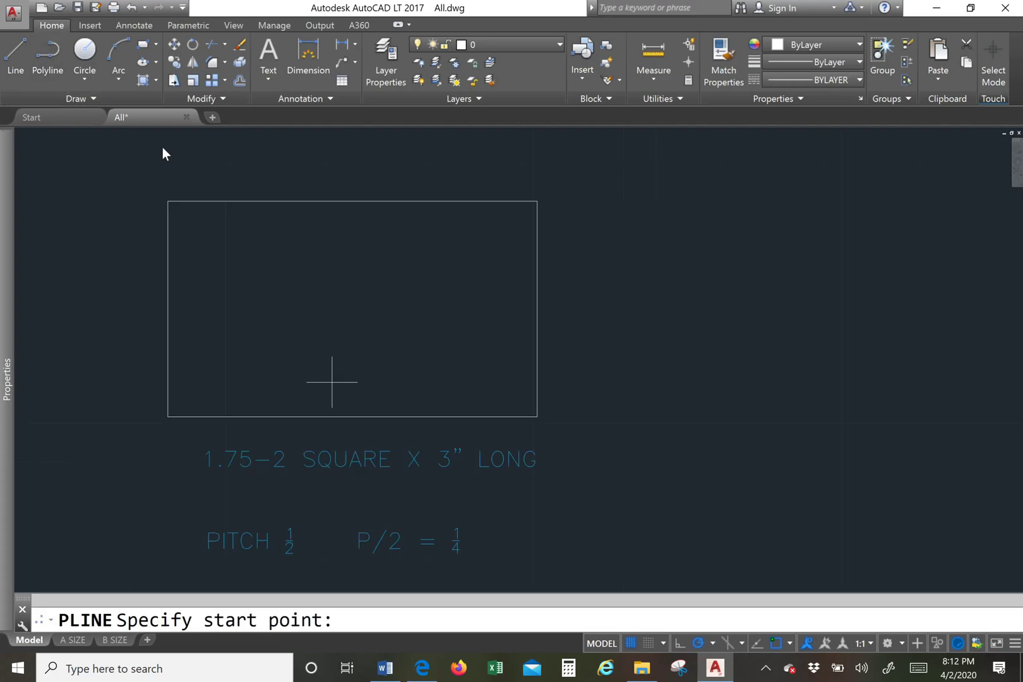
pyautogui.scroll(2, 376, 550)
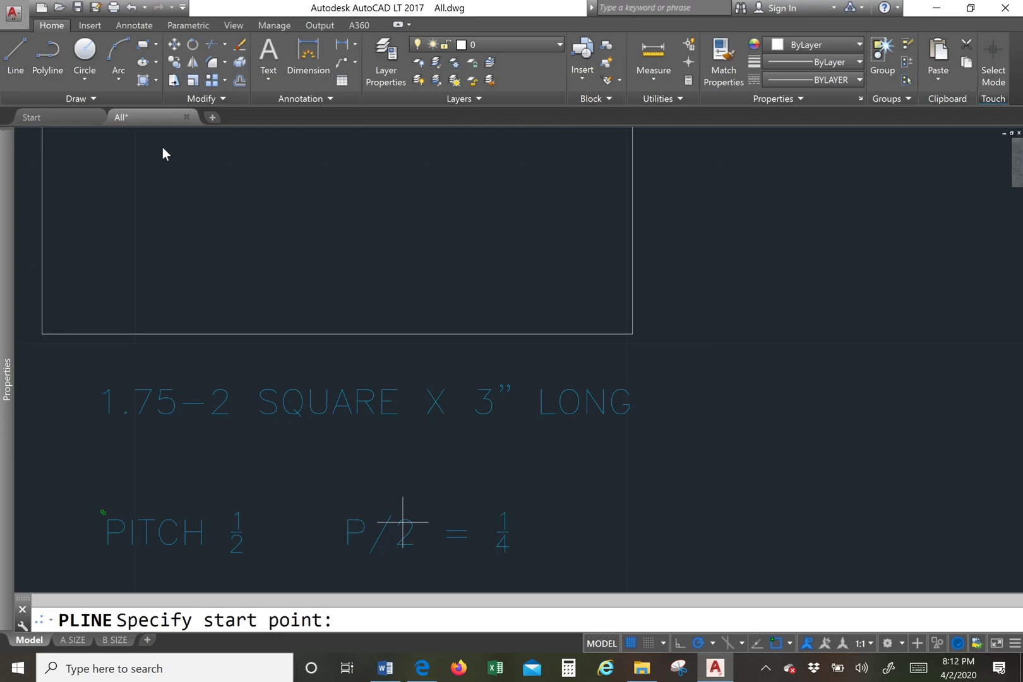
pyautogui.scroll(-2, 504, 494)
pyautogui.scroll(2, 553, 379)
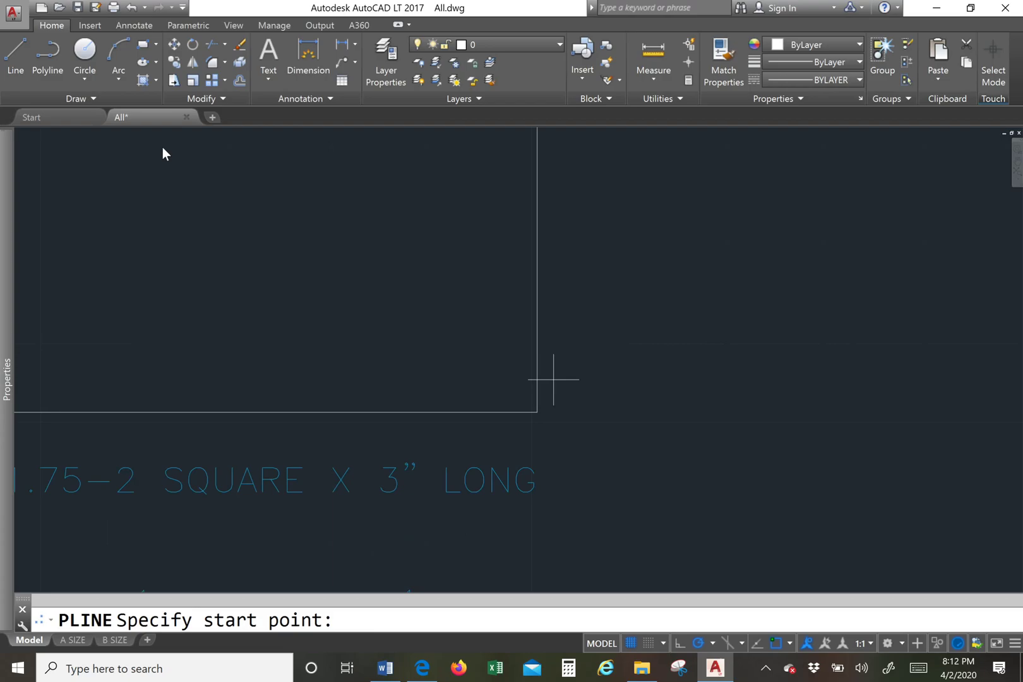
pyautogui.click(538, 409)
pyautogui.scroll(2, 541, 438)
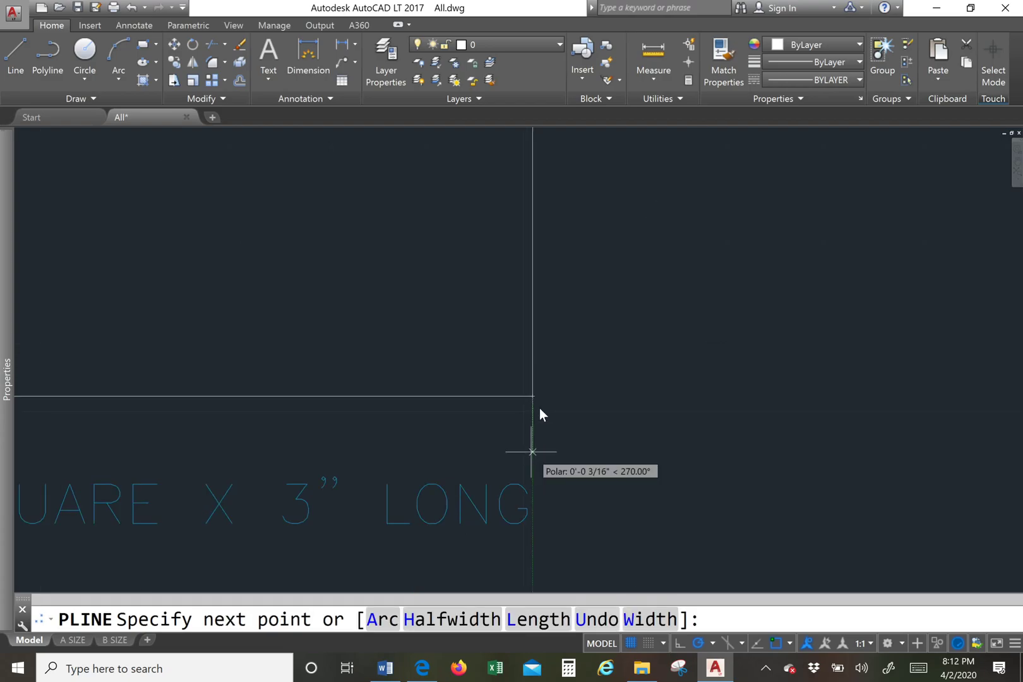
pyautogui.rightClick(533, 425)
pyautogui.click(540, 430)
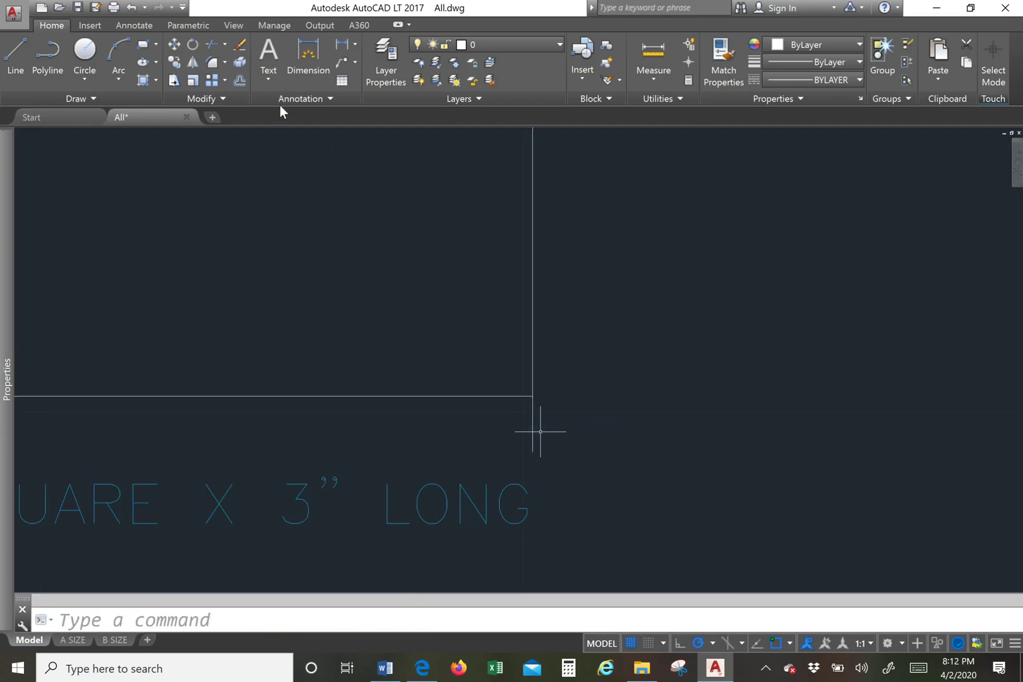
# Offset the tick repeatedly to the left at 0.25 spacing along the bottom edge
pyautogui.click(247, 86)
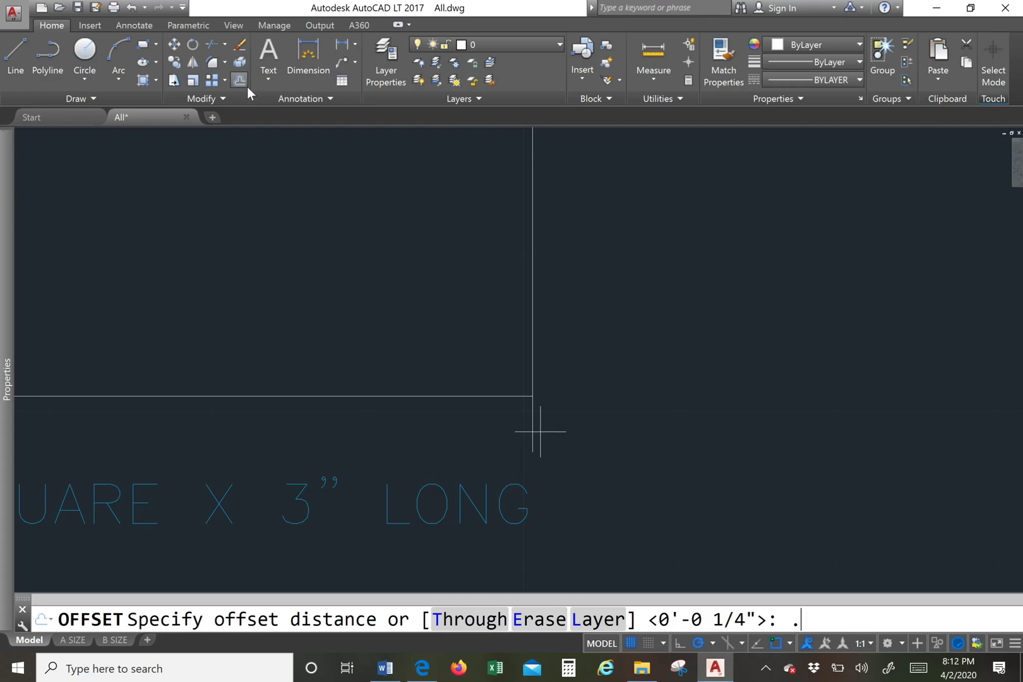
pyautogui.press('Return')
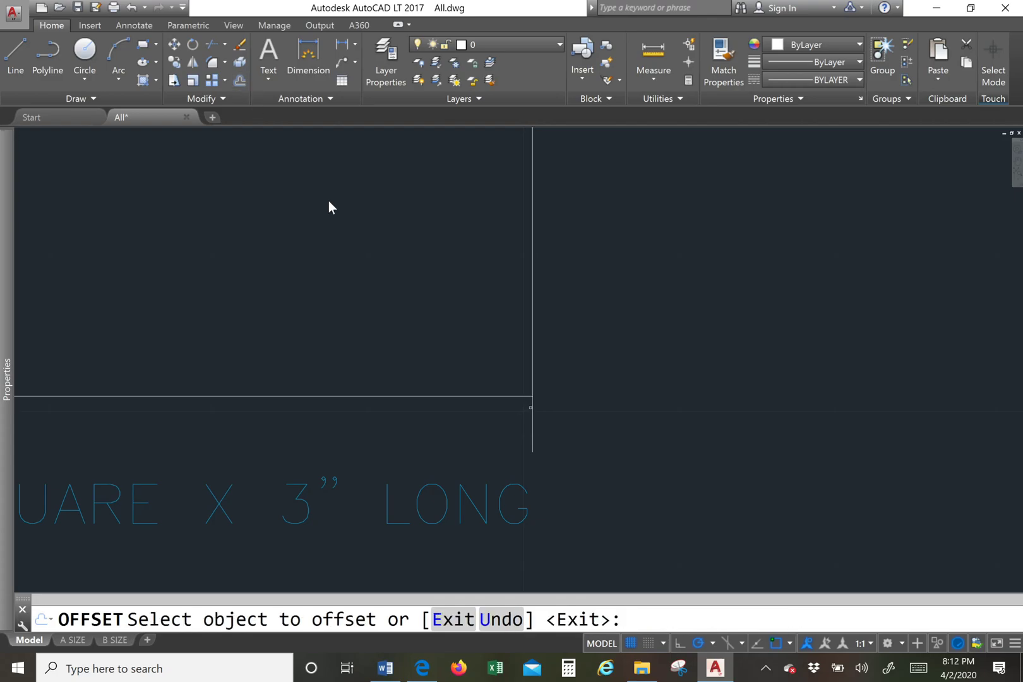
pyautogui.click(532, 422)
pyautogui.click(513, 424)
pyautogui.scroll(-2, 512, 423)
pyautogui.click(455, 429)
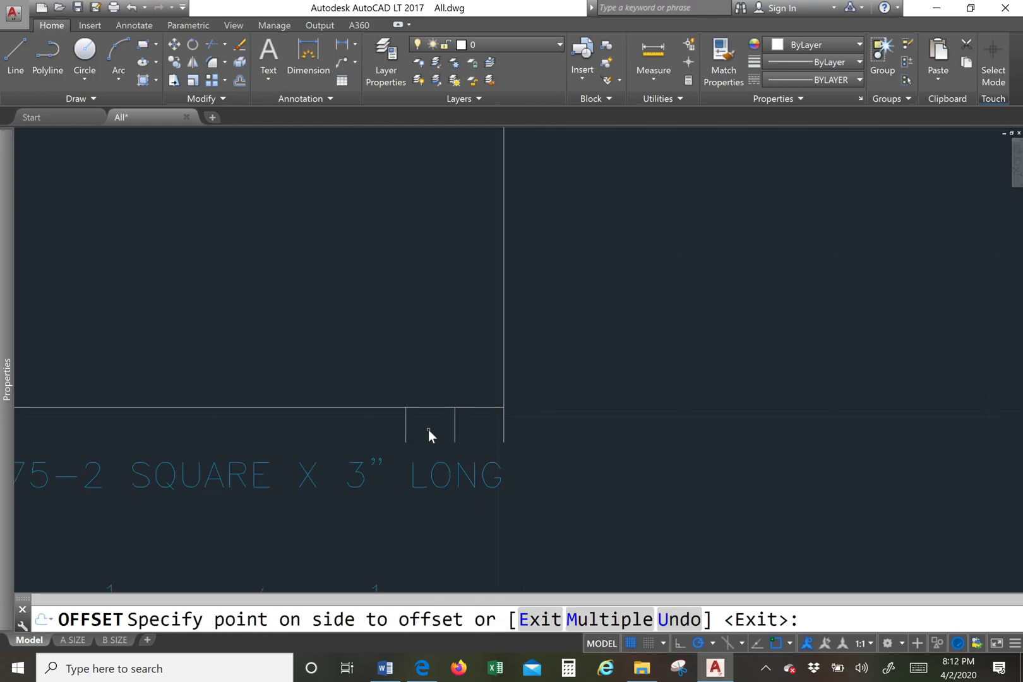
pyautogui.click(428, 430)
pyautogui.click(407, 425)
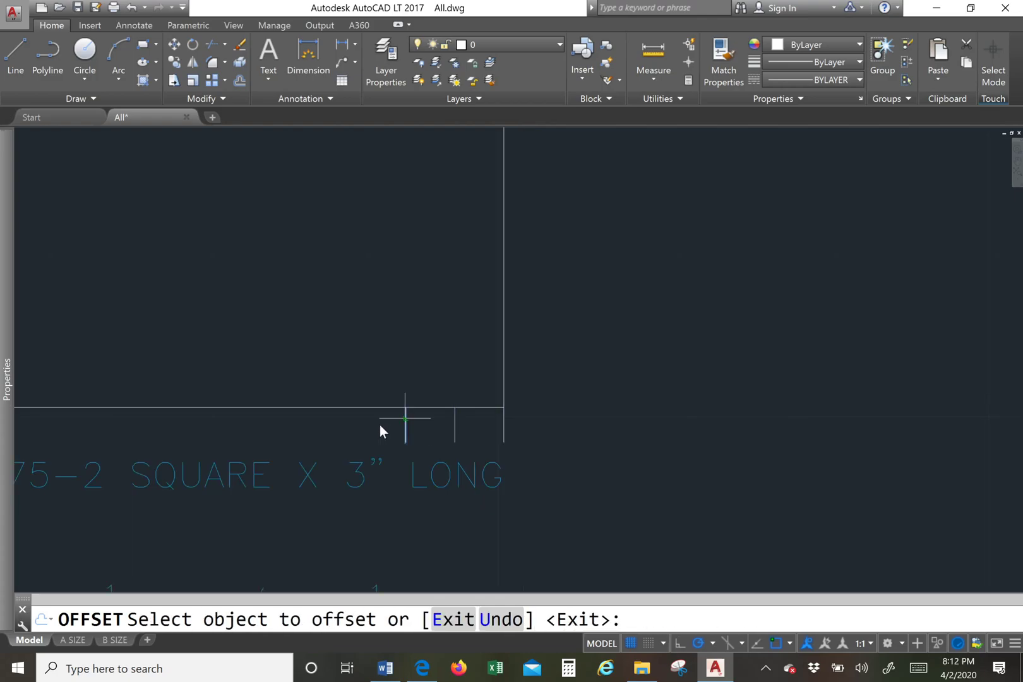
pyautogui.click(380, 424)
pyautogui.click(358, 426)
pyautogui.click(296, 431)
pyautogui.click(308, 425)
pyautogui.click(301, 398)
pyautogui.rightClick(301, 398)
pyautogui.click(336, 408)
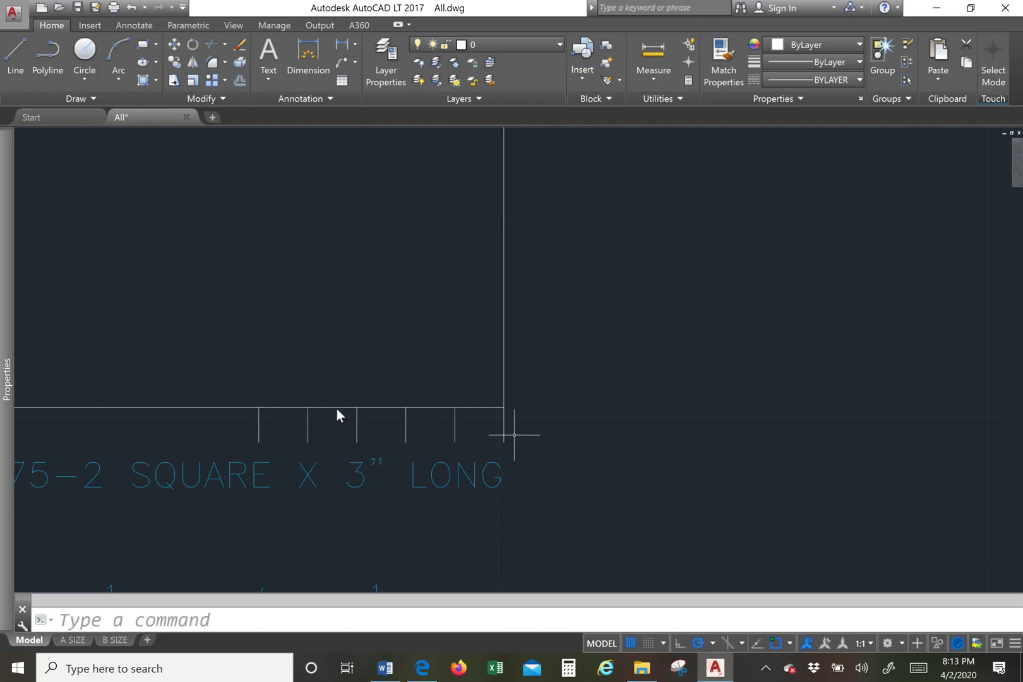
# Window-select the five tick marks along the bottom edge
pyautogui.click(463, 423)
pyautogui.click(216, 420)
pyautogui.rightClick(276, 423)
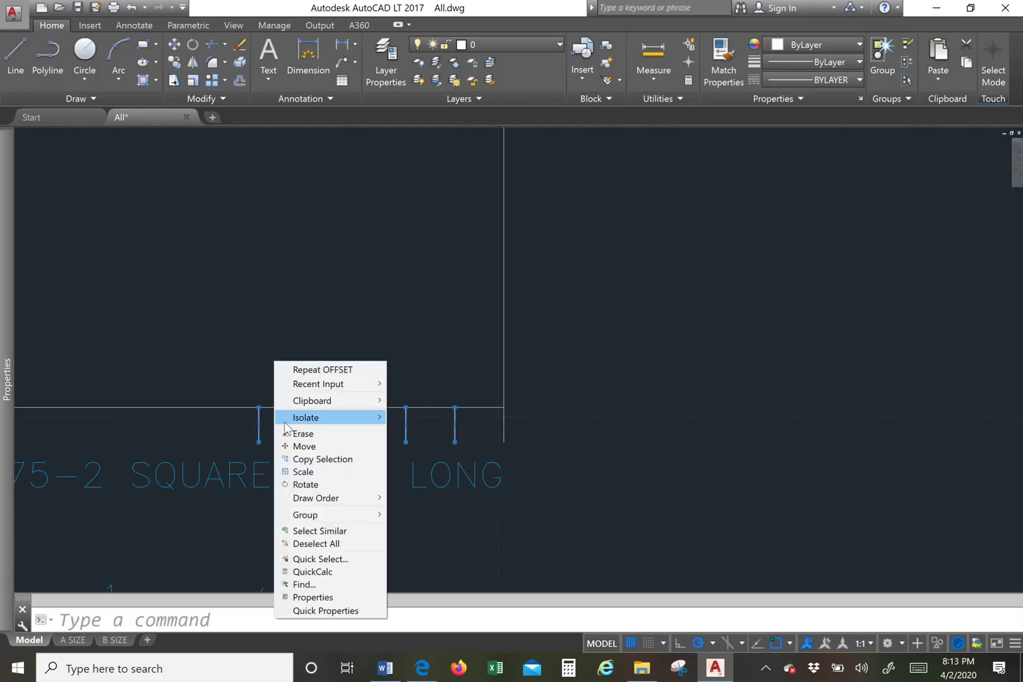
# Copy the five bottom ticks onto the top edge, using the right tick's end as base
pyautogui.click(321, 456)
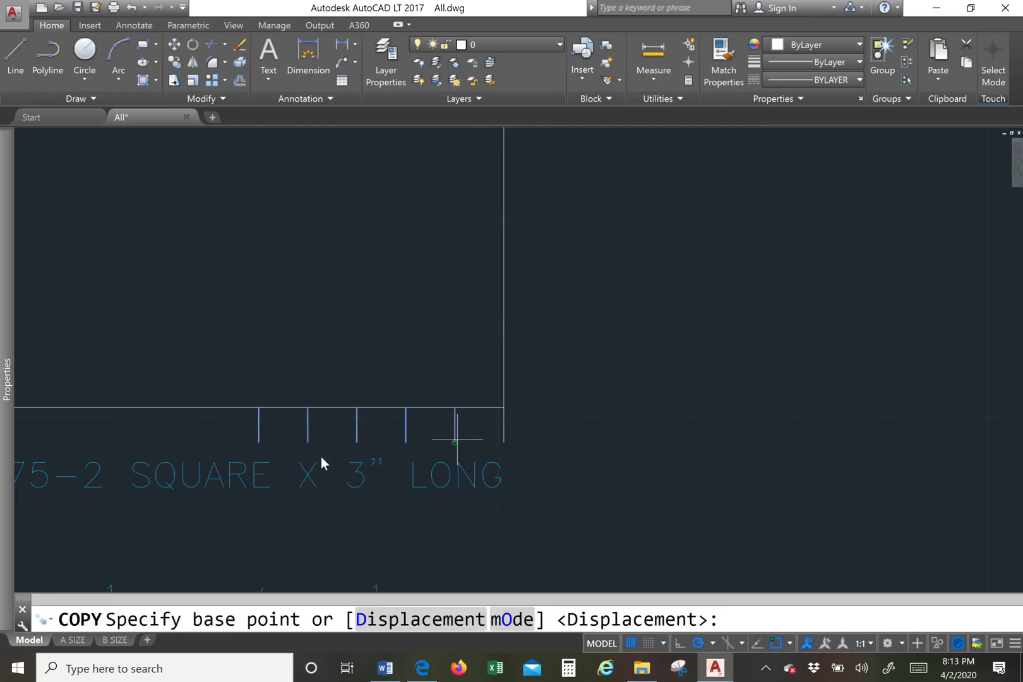
pyautogui.click(455, 443)
pyautogui.scroll(-3, 458, 445)
pyautogui.scroll(3, 441, 281)
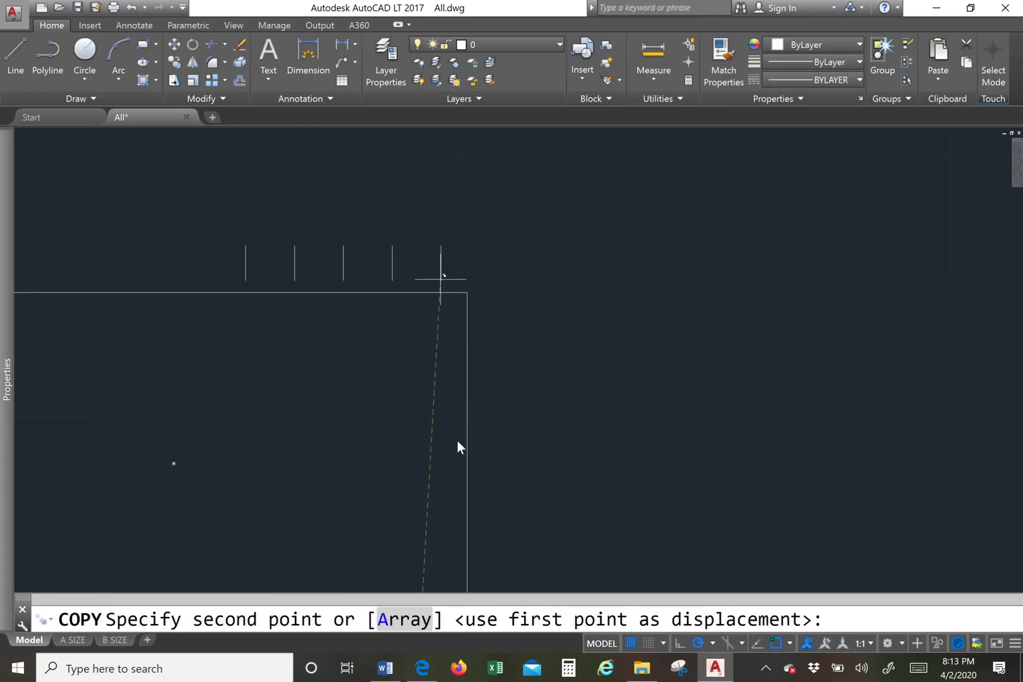
pyautogui.click(419, 290)
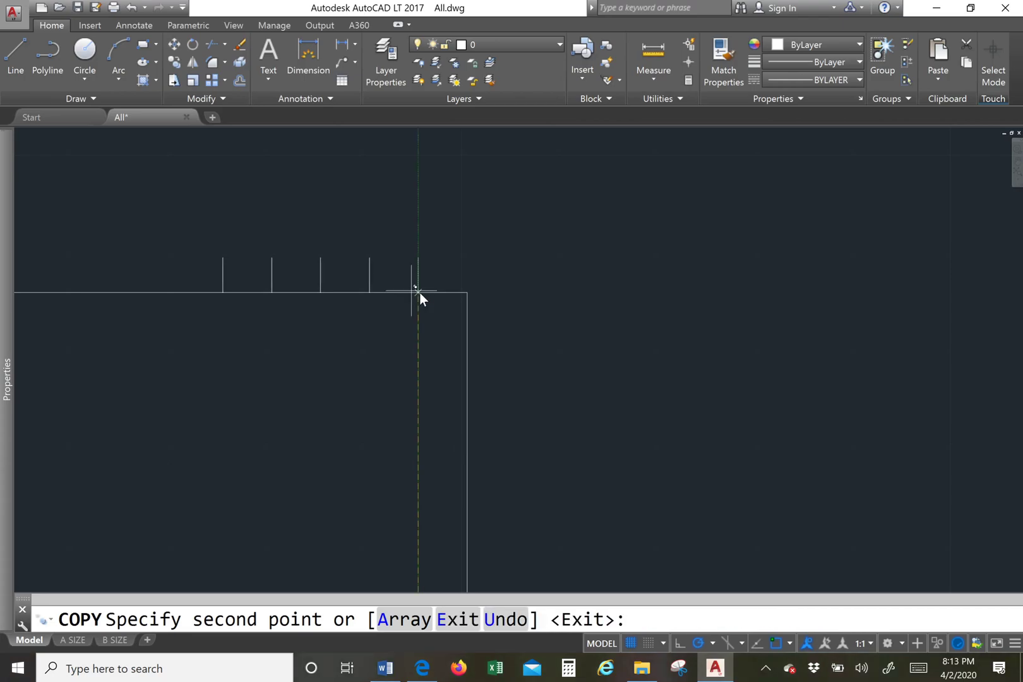
pyautogui.scroll(-2, 419, 292)
pyautogui.press('Return')
pyautogui.scroll(-2, 373, 303)
pyautogui.scroll(2, 423, 354)
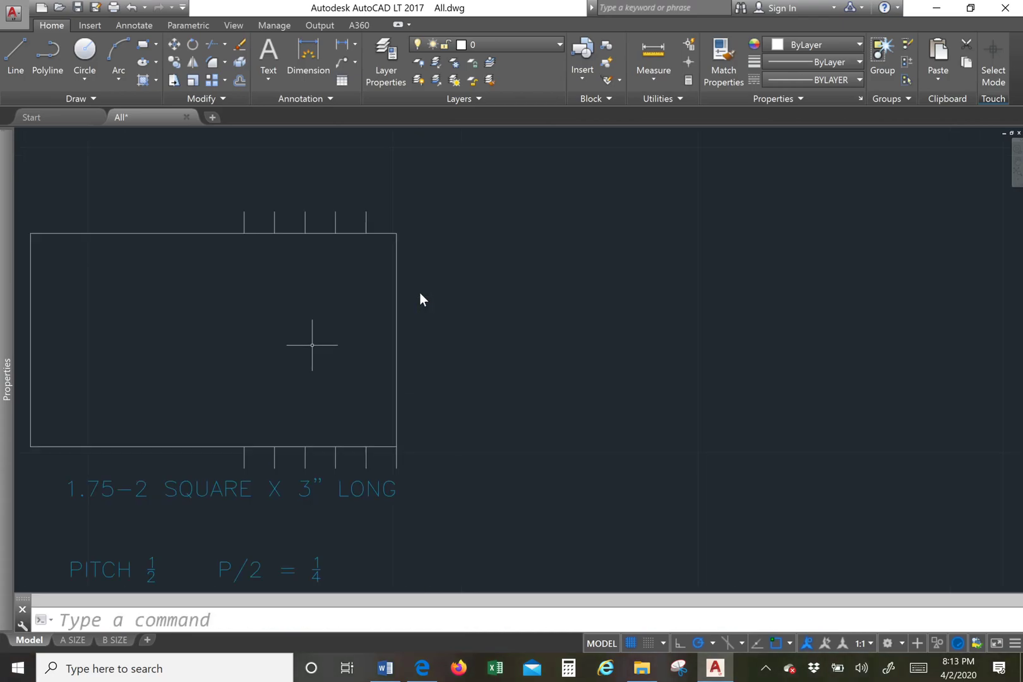
# Draw a slanted line from the rightmost top tick to the bottom-right corner
pyautogui.click(17, 56)
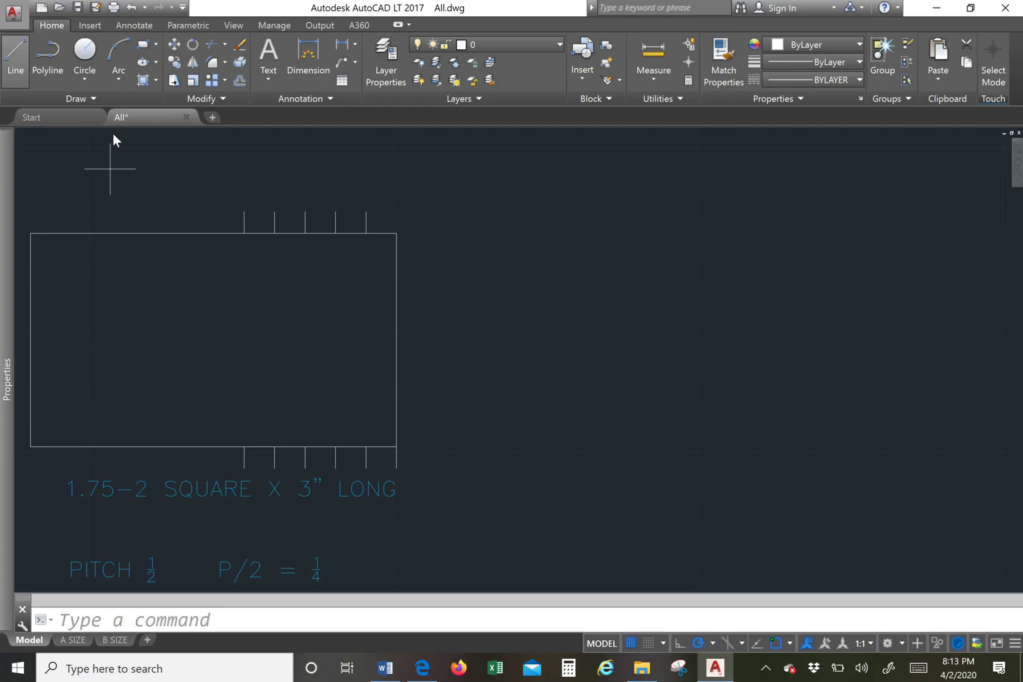
pyautogui.click(366, 234)
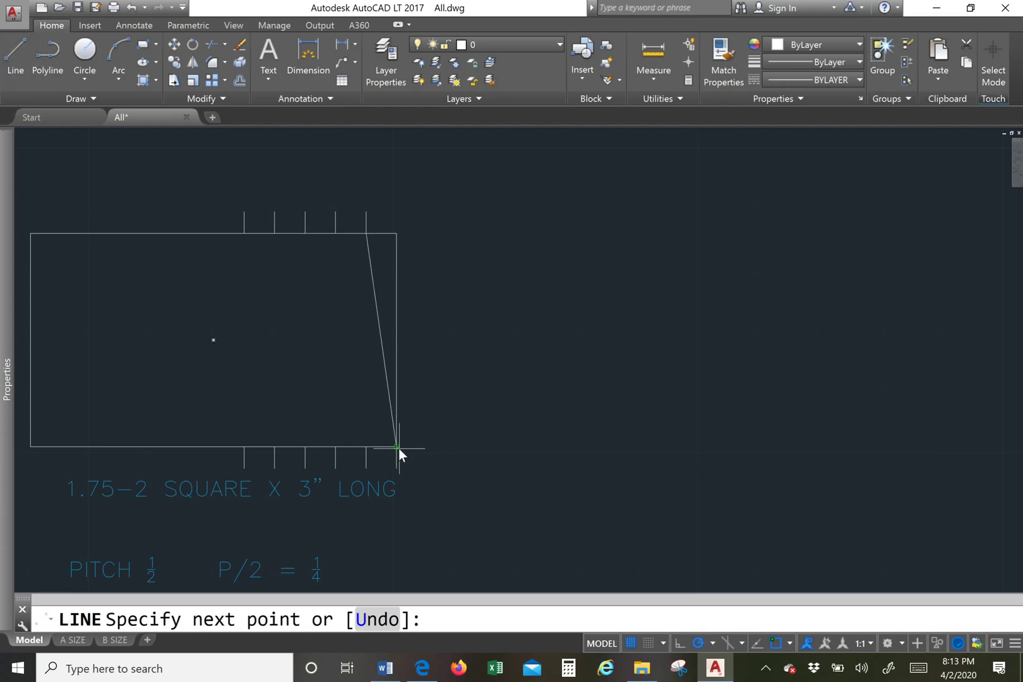
pyautogui.click(397, 447)
pyautogui.press('Return')
# Copy the slanted line to the remaining top ticks, placing three parallel slants leftward
pyautogui.click(372, 257)
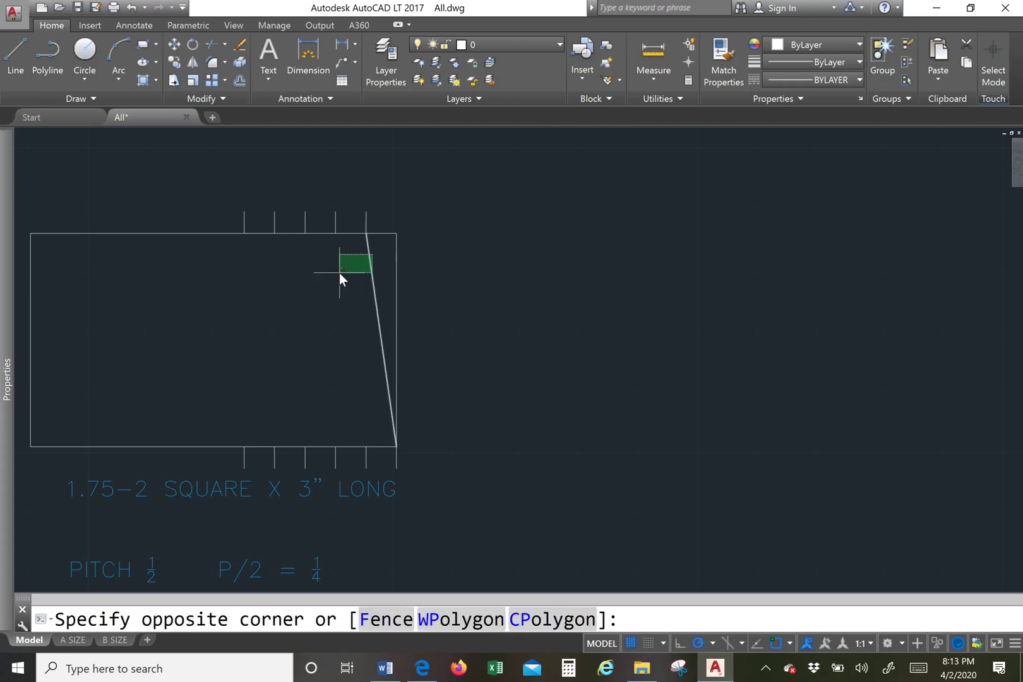
pyautogui.click(338, 272)
pyautogui.rightClick(409, 392)
pyautogui.click(462, 212)
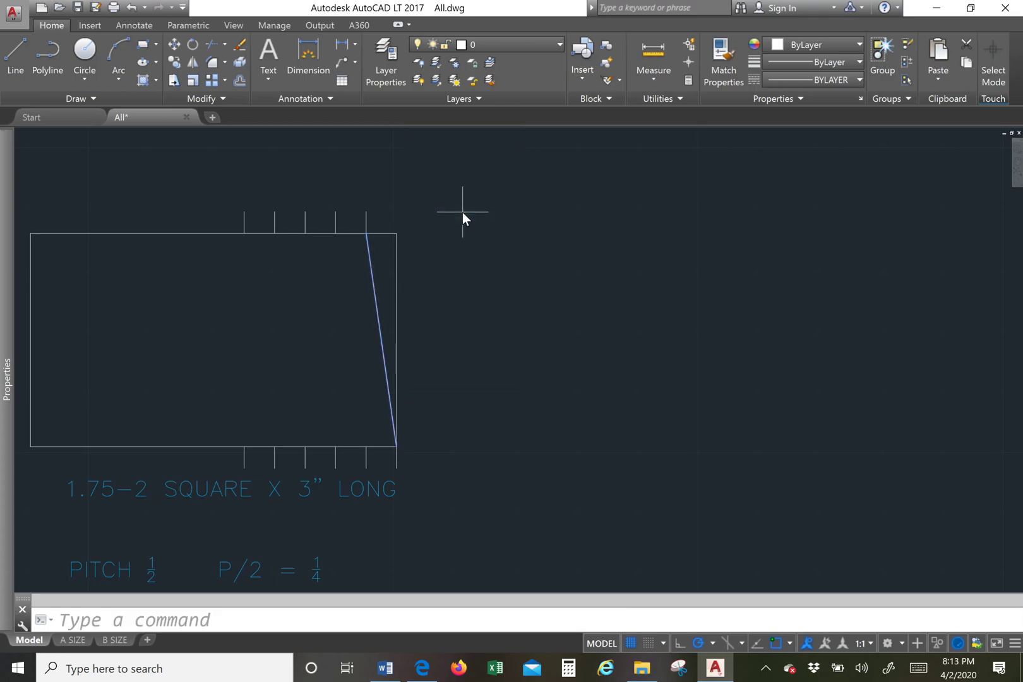
pyautogui.scroll(5, 359, 236)
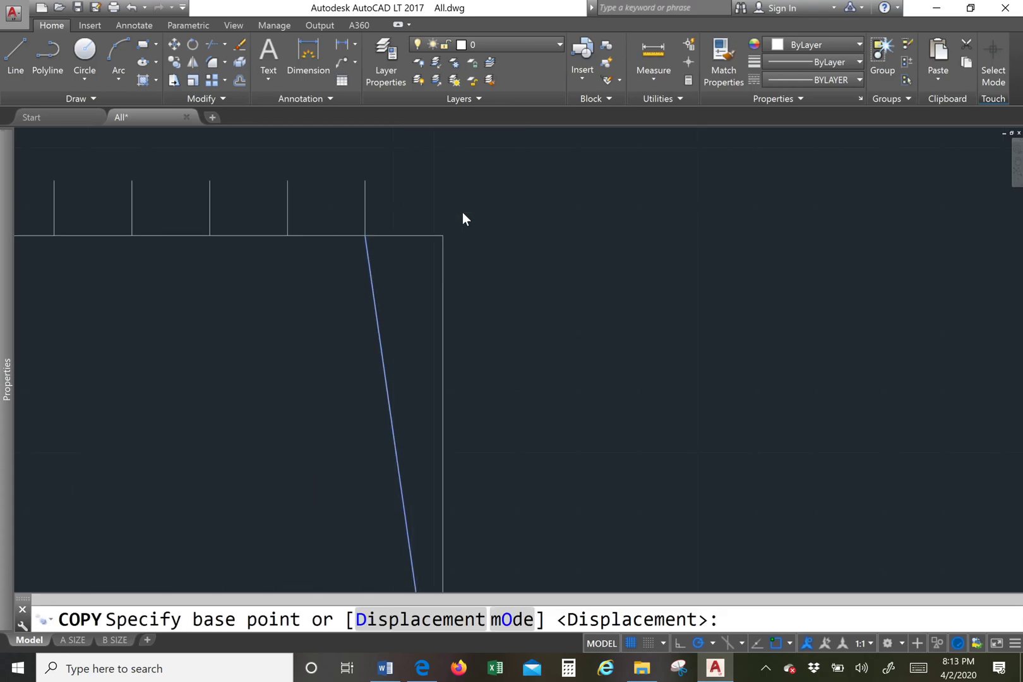
pyautogui.click(363, 243)
pyautogui.scroll(-4, 363, 242)
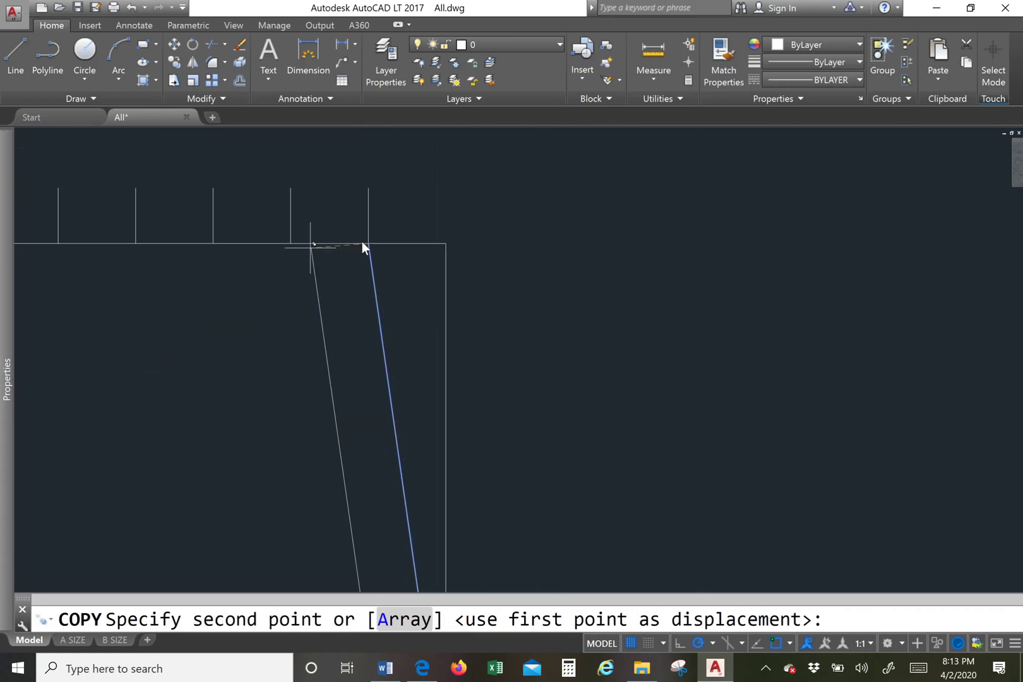
pyautogui.click(288, 241)
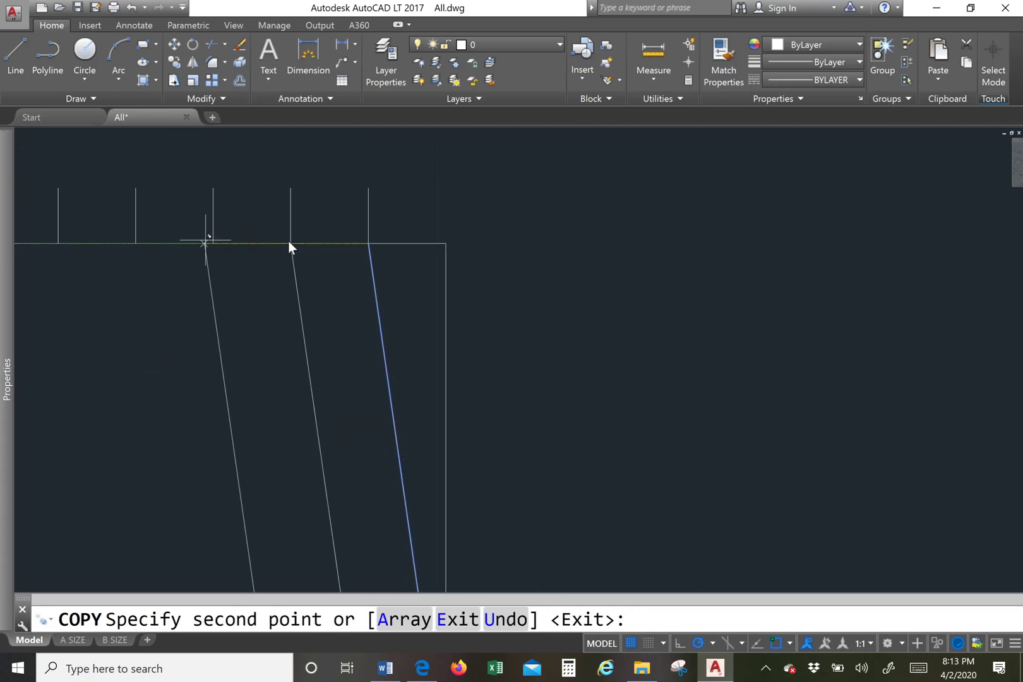
pyautogui.scroll(-4, 214, 241)
pyautogui.scroll(2, 275, 242)
pyautogui.click(249, 239)
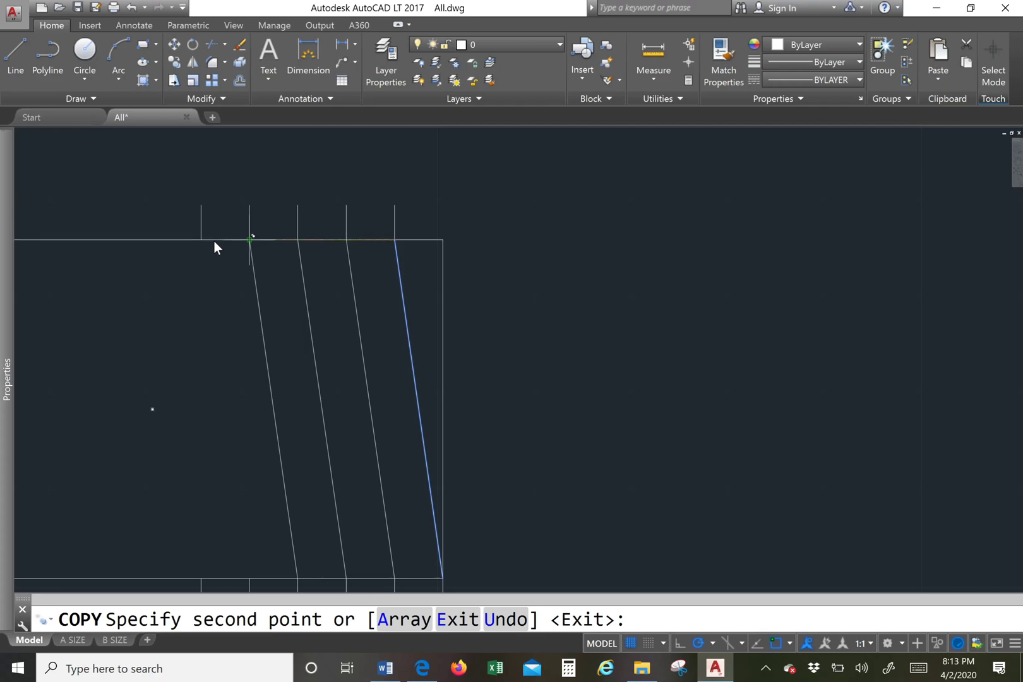
pyautogui.click(198, 239)
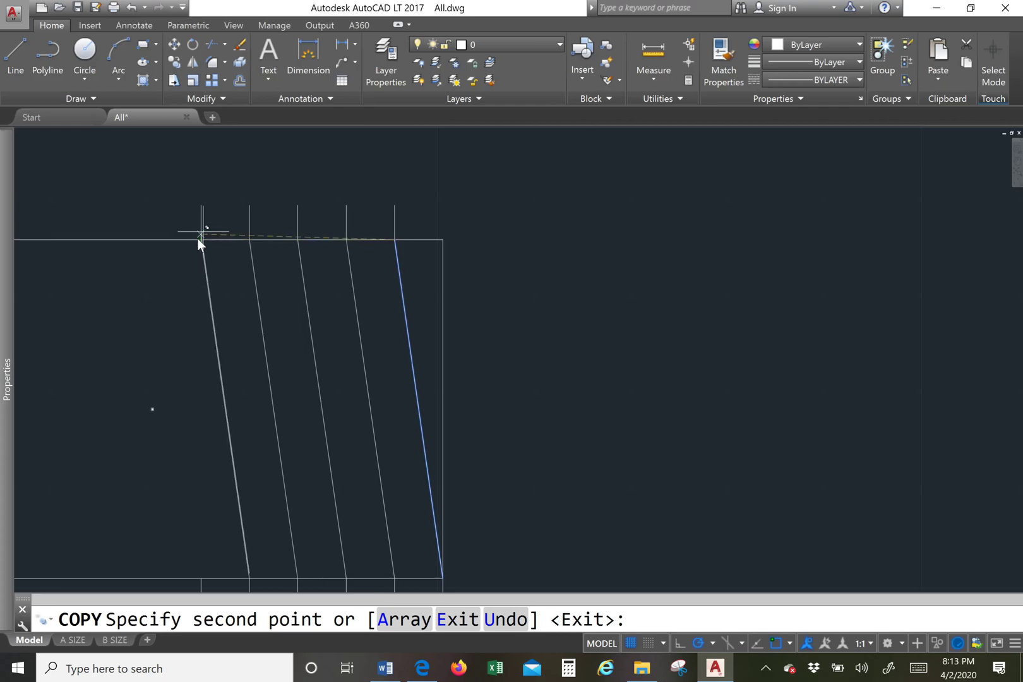
pyautogui.press('Return')
pyautogui.scroll(-3, 205, 342)
pyautogui.scroll(3, 258, 320)
# Copy the leftmost slant so its bottom end lands on the leftmost bottom tick
pyautogui.moveTo(259, 321)
pyautogui.mouseDown()
pyautogui.moveTo(221, 326)
pyautogui.moveTo(278, 317)
pyautogui.mouseUp()
pyautogui.rightClick(278, 317)
pyautogui.click(330, 210)
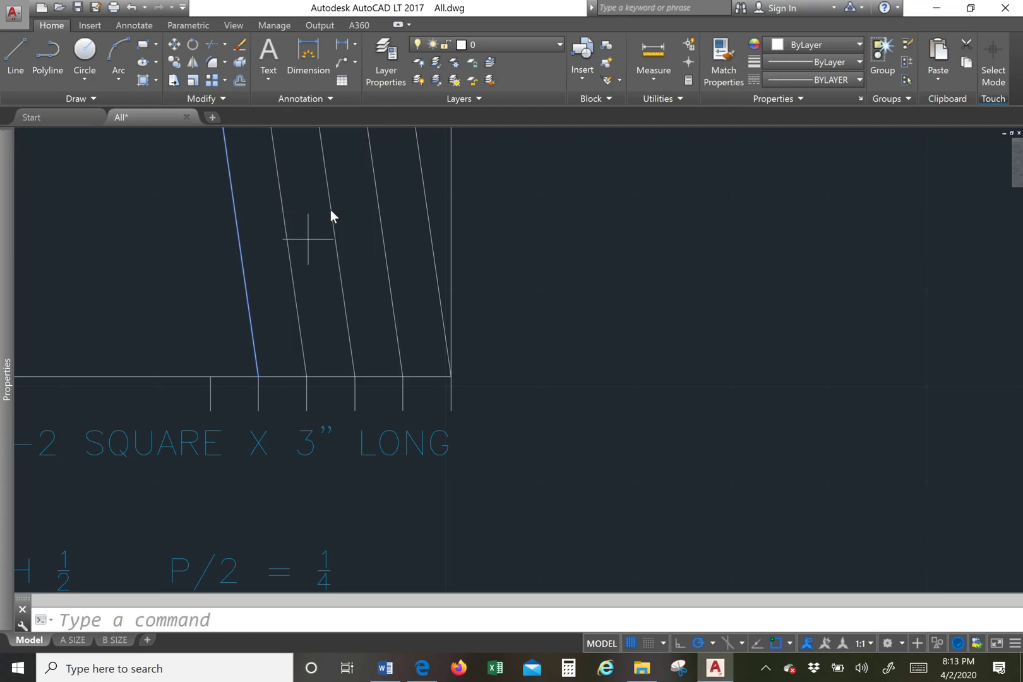
pyautogui.click(258, 377)
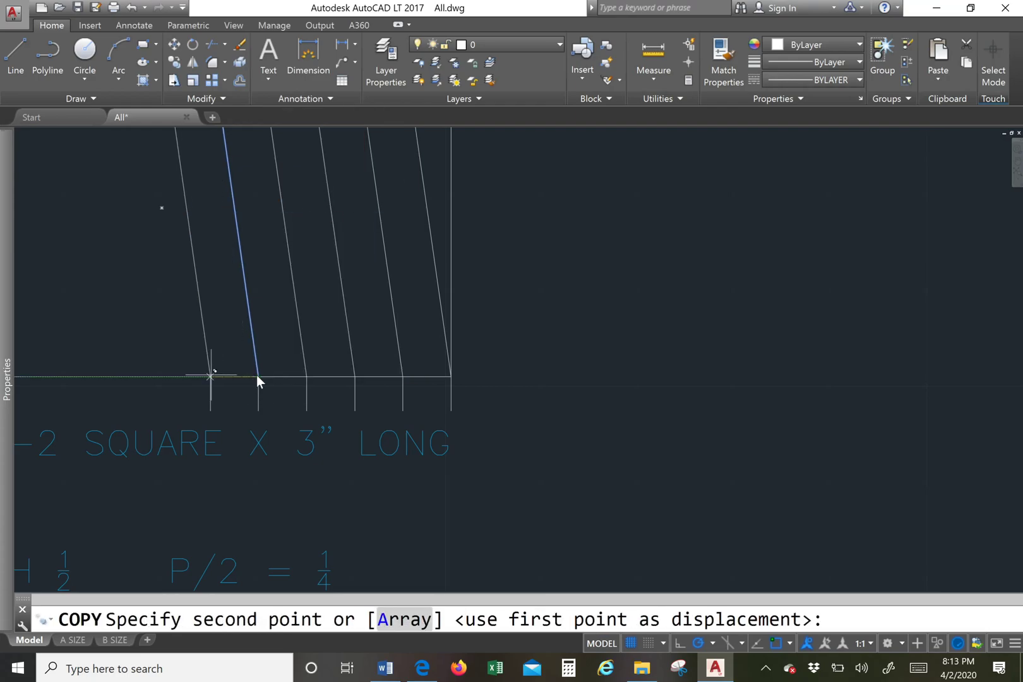
pyautogui.click(212, 377)
pyautogui.scroll(-2, 306, 378)
pyautogui.press('Return')
pyautogui.scroll(-2, 306, 379)
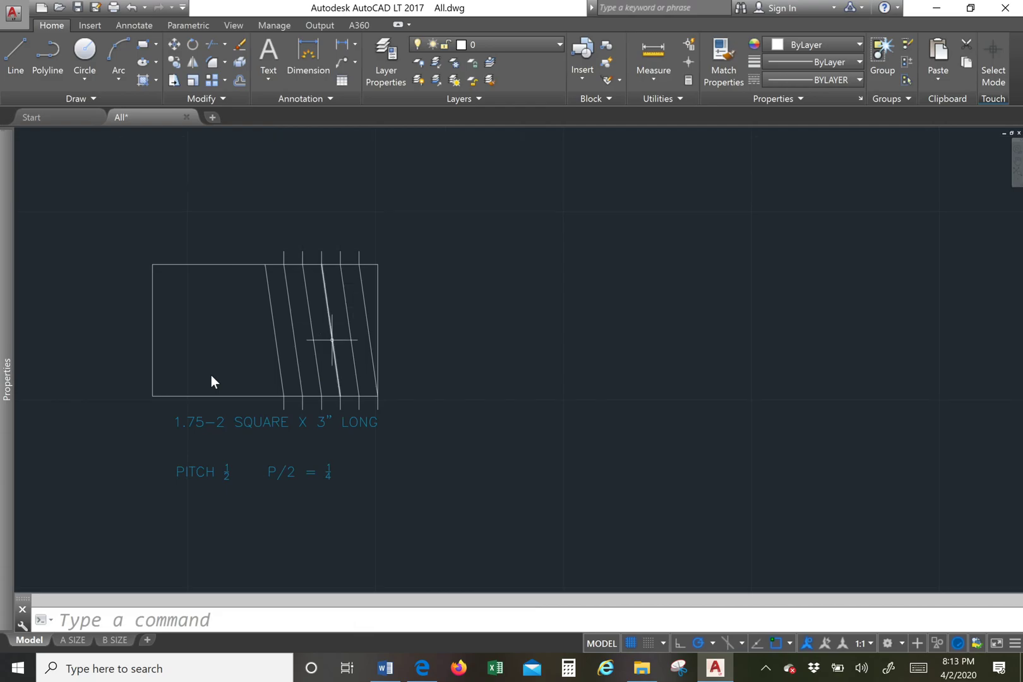
pyautogui.scroll(2, 341, 309)
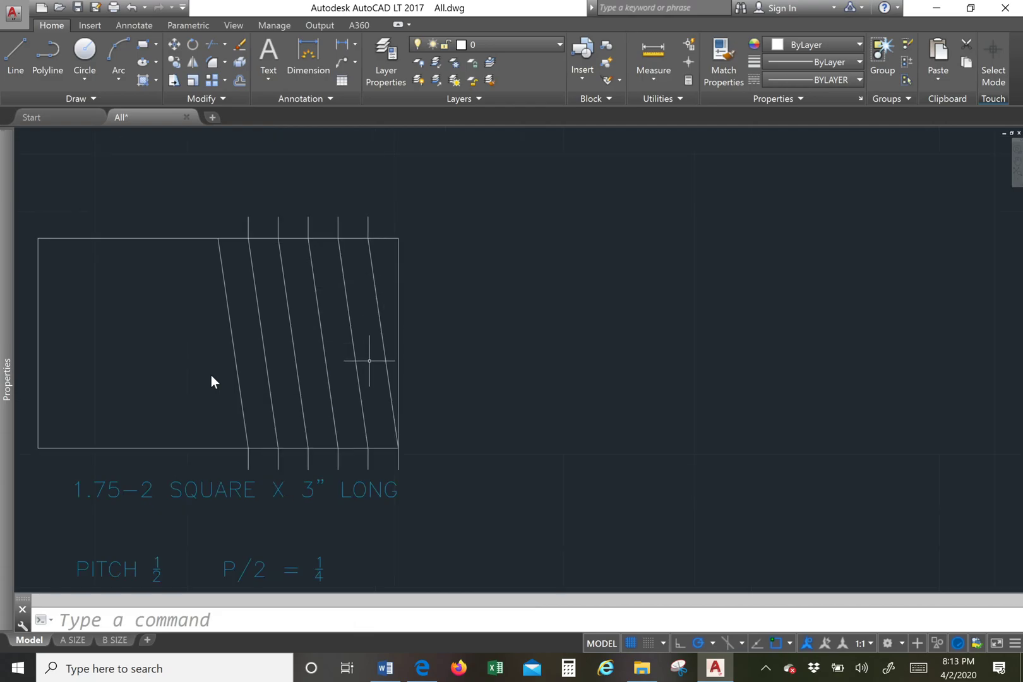
# Draw a 0.25-deep polyline band along the top edge, extending past the right end
pyautogui.click(47, 52)
pyautogui.click(398, 239)
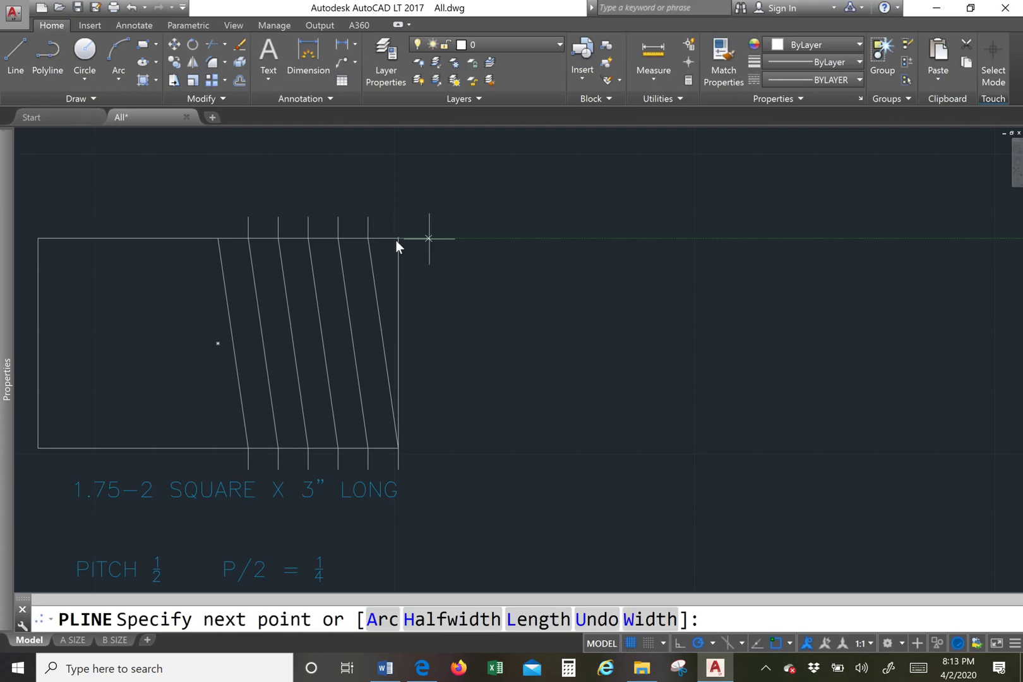
pyautogui.click(435, 240)
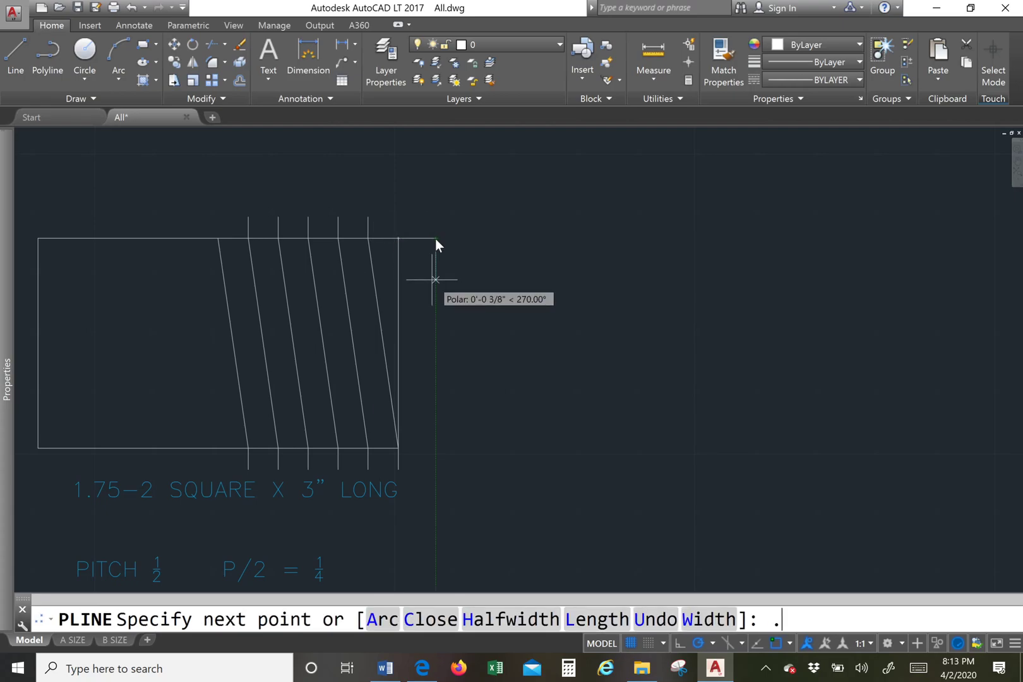
pyautogui.press('Return')
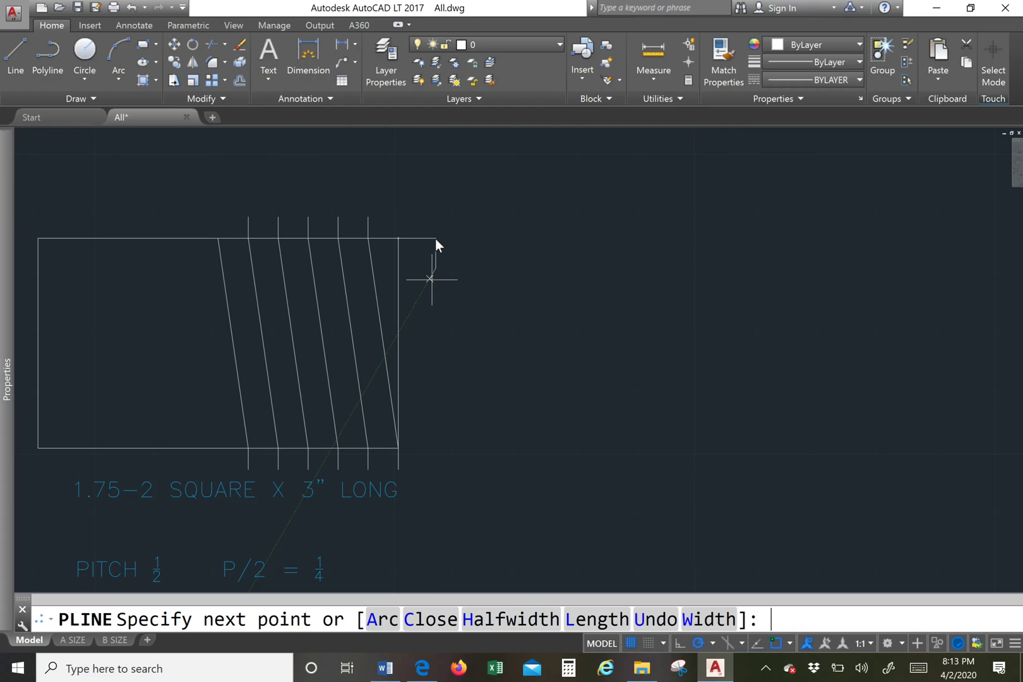
pyautogui.scroll(-2, 436, 240)
pyautogui.click(182, 270)
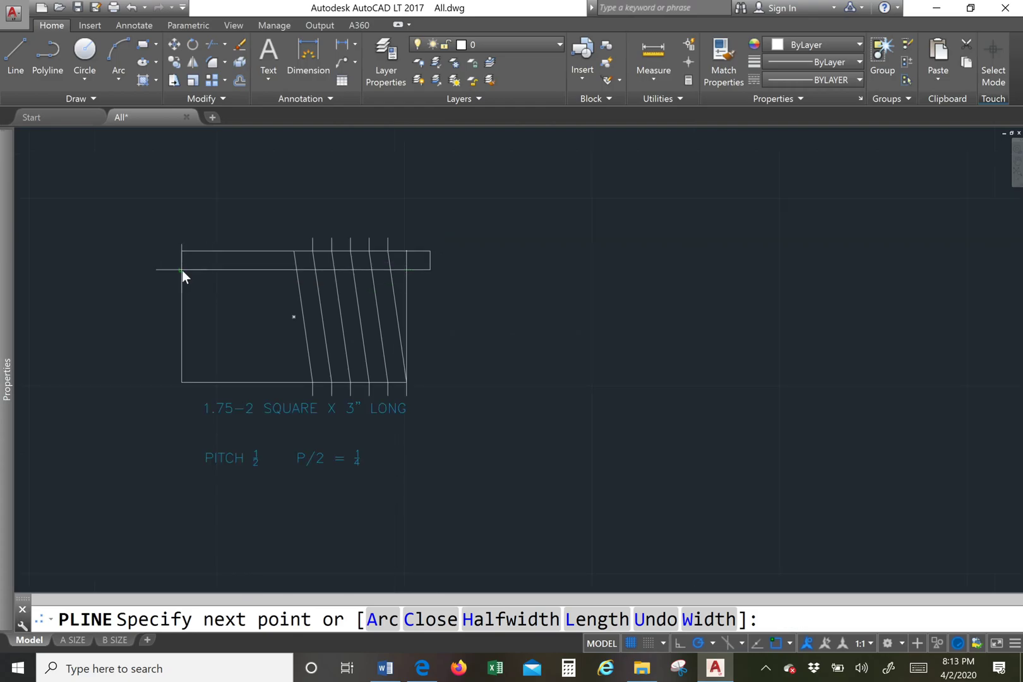
pyautogui.press('Return')
pyautogui.scroll(2, 377, 271)
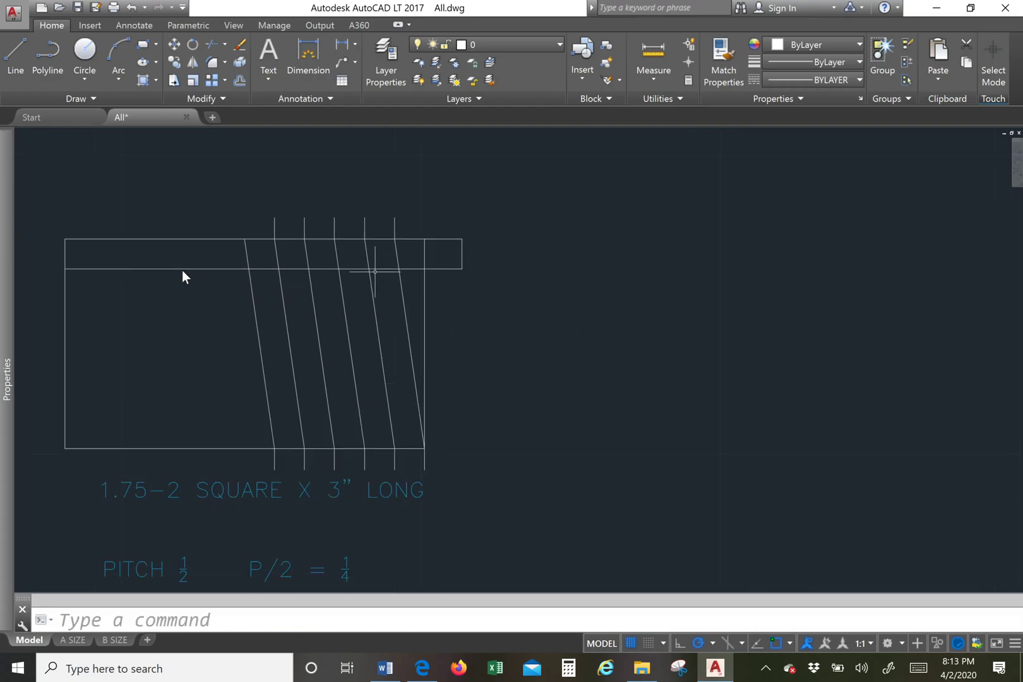
# Draw a matching 0.25-deep polyline band along the bottom edge, extending past the right end
pyautogui.rightClick(426, 292)
pyautogui.click(428, 309)
pyautogui.click(422, 449)
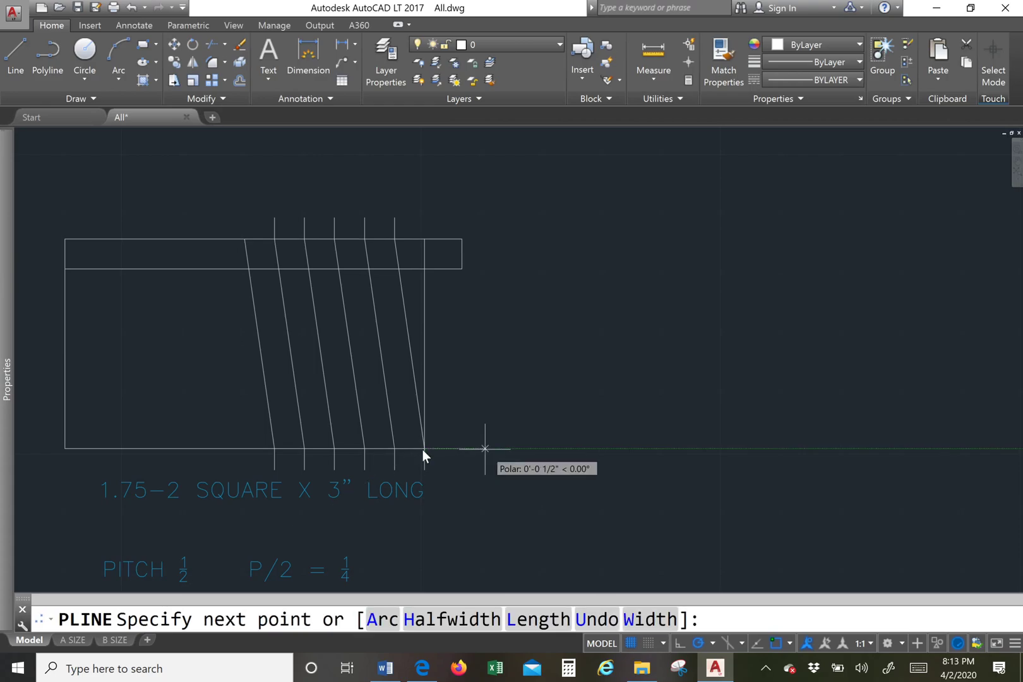
pyautogui.click(484, 449)
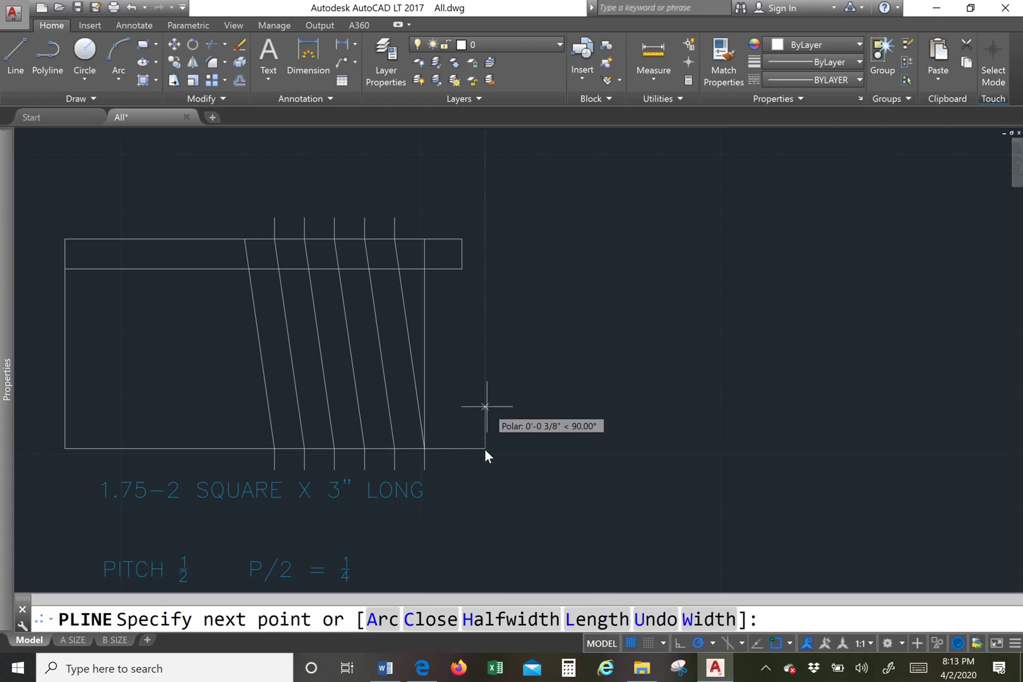
pyautogui.write('.25')
pyautogui.press('Return')
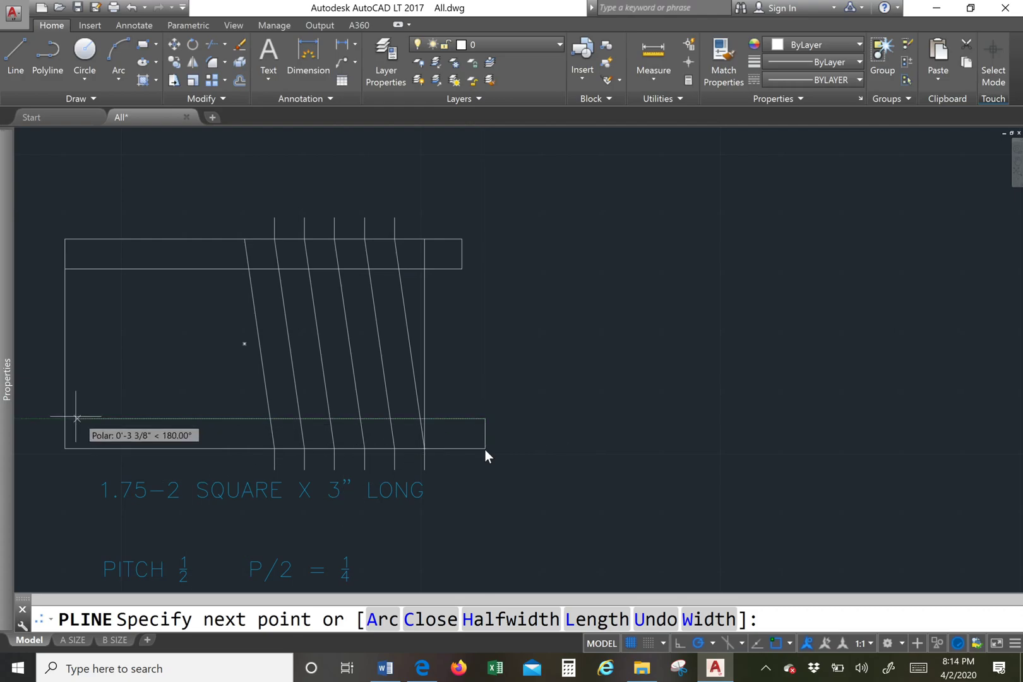
pyautogui.click(68, 416)
pyautogui.press('Return')
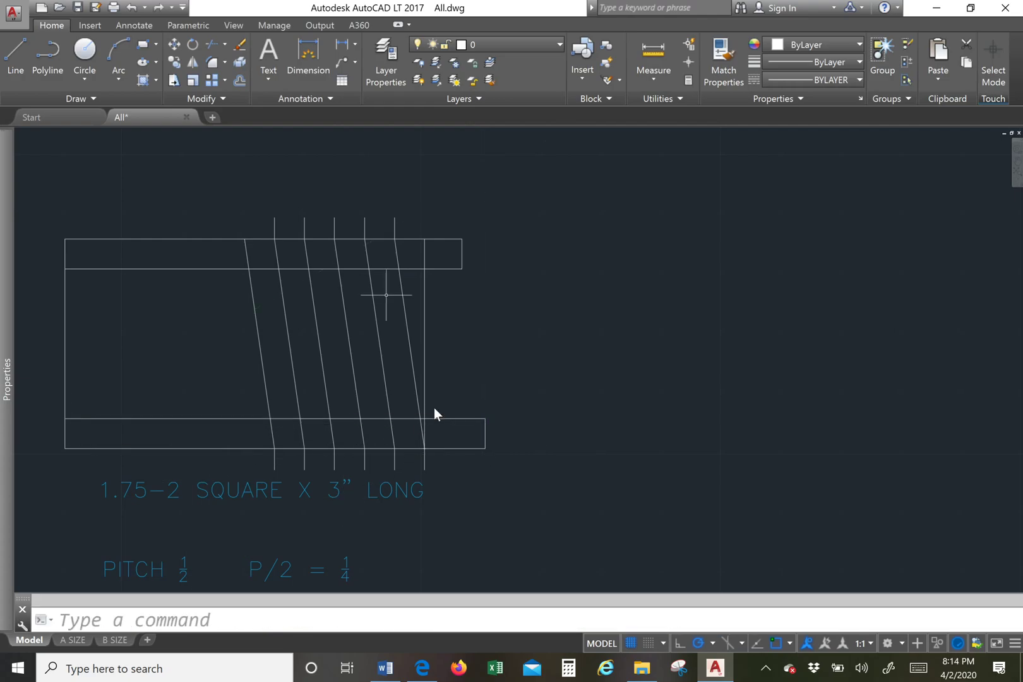
# Erase the band segments protruding past the thread outline's right end
pyautogui.scroll(2, 434, 411)
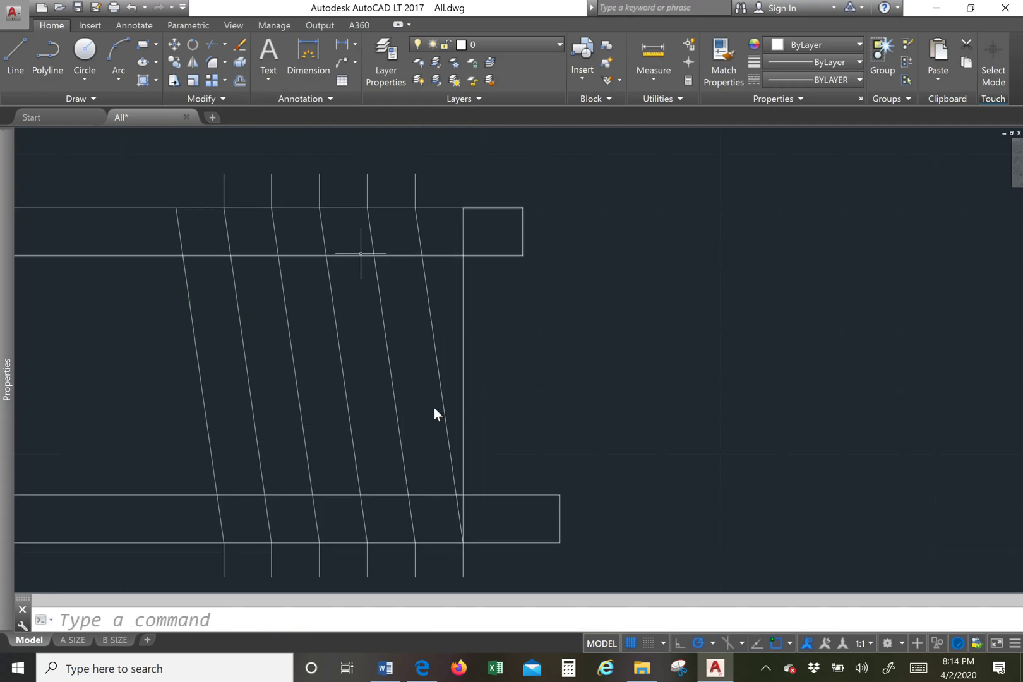
pyautogui.click(213, 44)
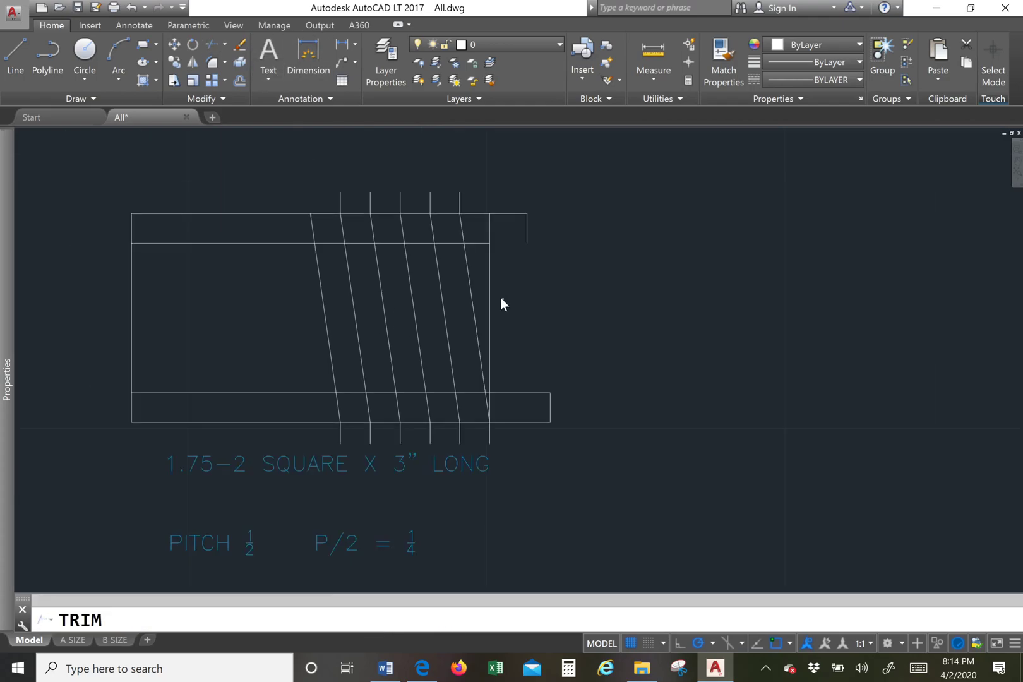
pyautogui.press('Return')
pyautogui.click(570, 200)
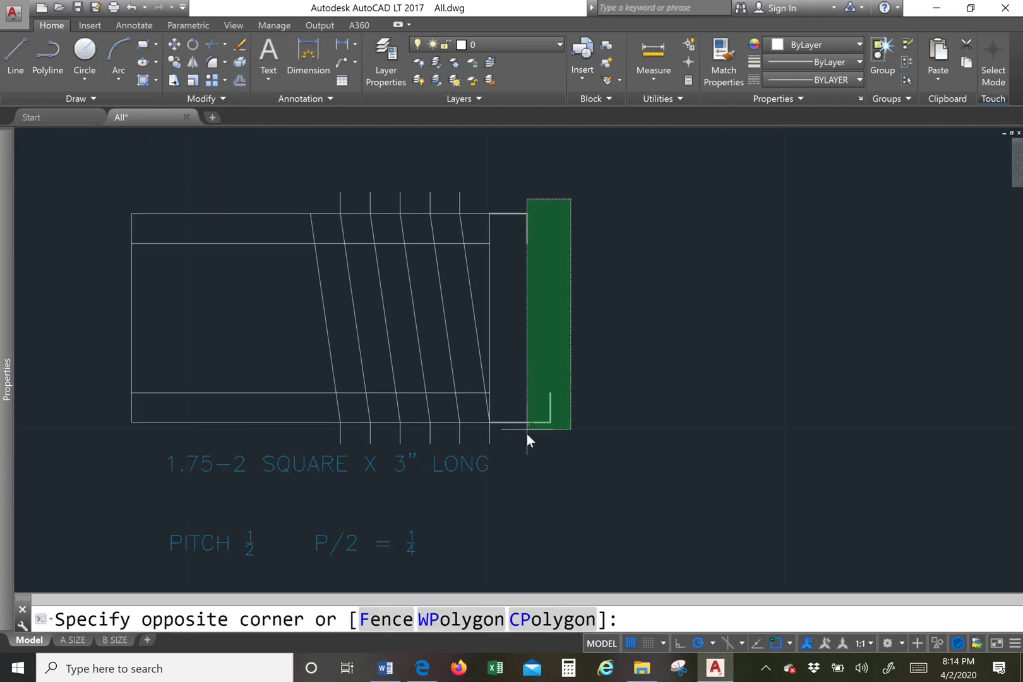
pyautogui.click(527, 434)
pyautogui.rightClick(526, 435)
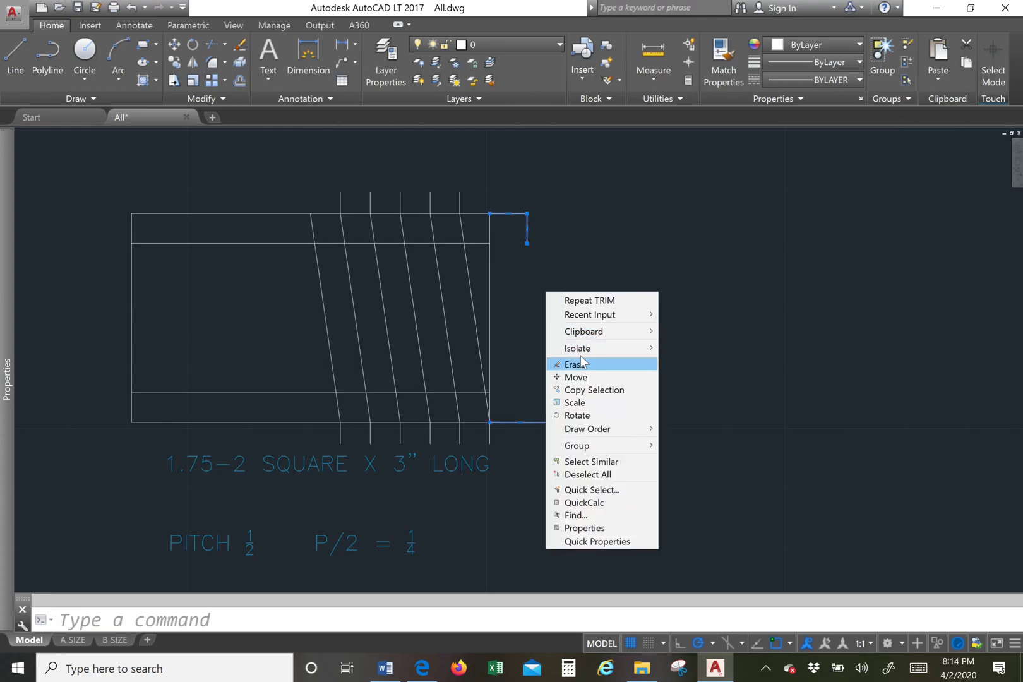
pyautogui.click(585, 363)
pyautogui.scroll(2, 448, 360)
pyautogui.scroll(-3, 479, 256)
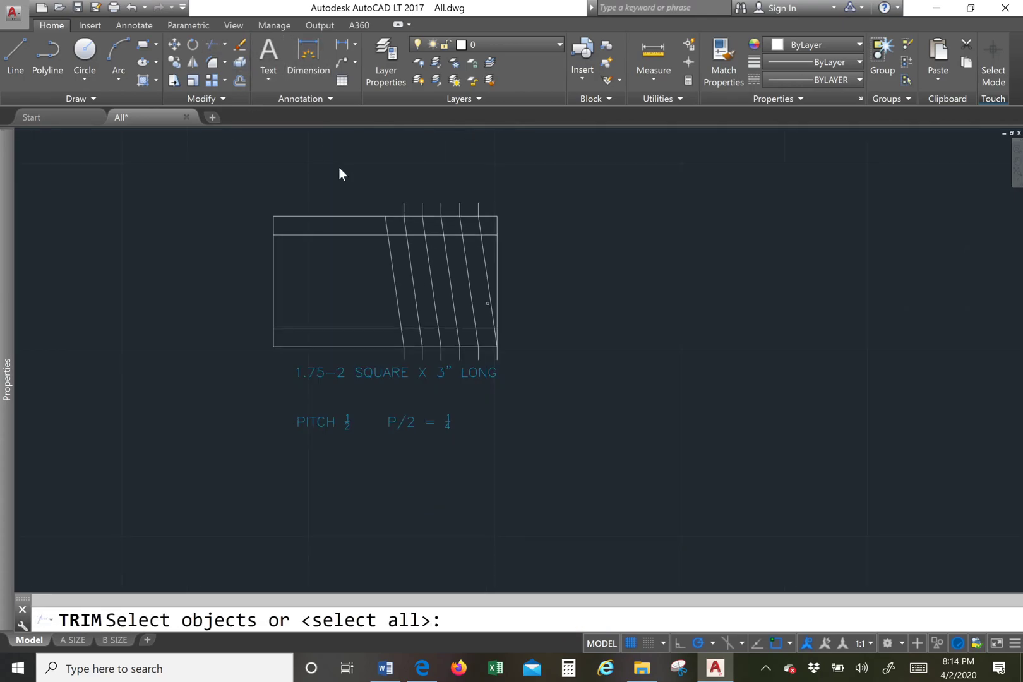
# Trim the bottom-edge segments between the thread lines, starting at the lower-right corner
pyautogui.scroll(2, 479, 253)
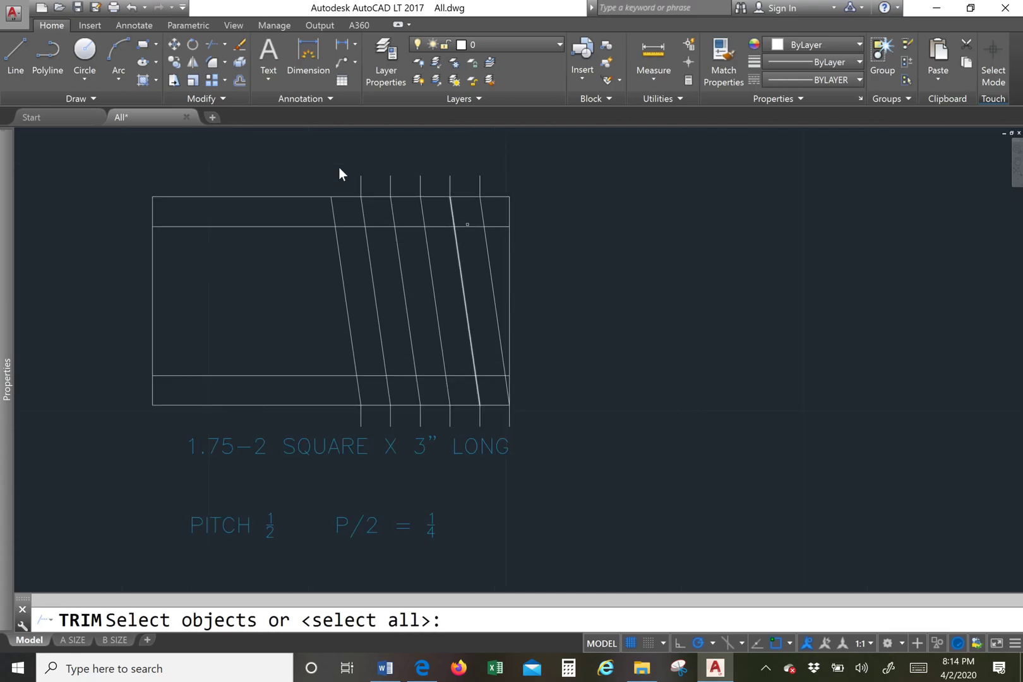
pyautogui.press('Return')
pyautogui.scroll(2, 468, 216)
pyautogui.scroll(-2, 471, 215)
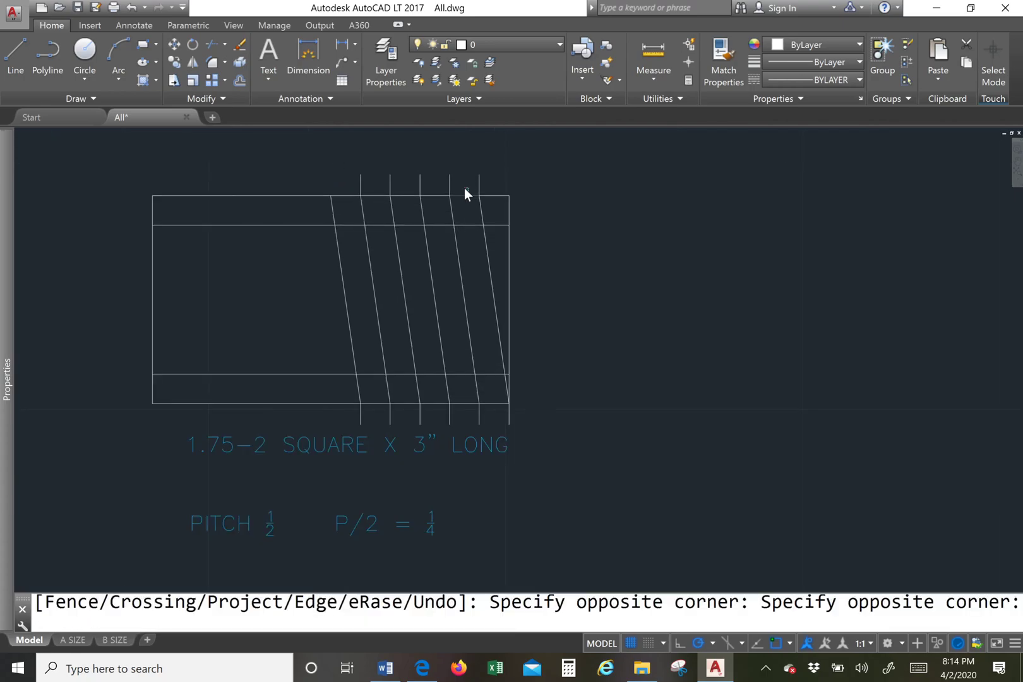
pyautogui.scroll(4, 465, 189)
pyautogui.scroll(-4, 464, 187)
pyautogui.scroll(4, 505, 392)
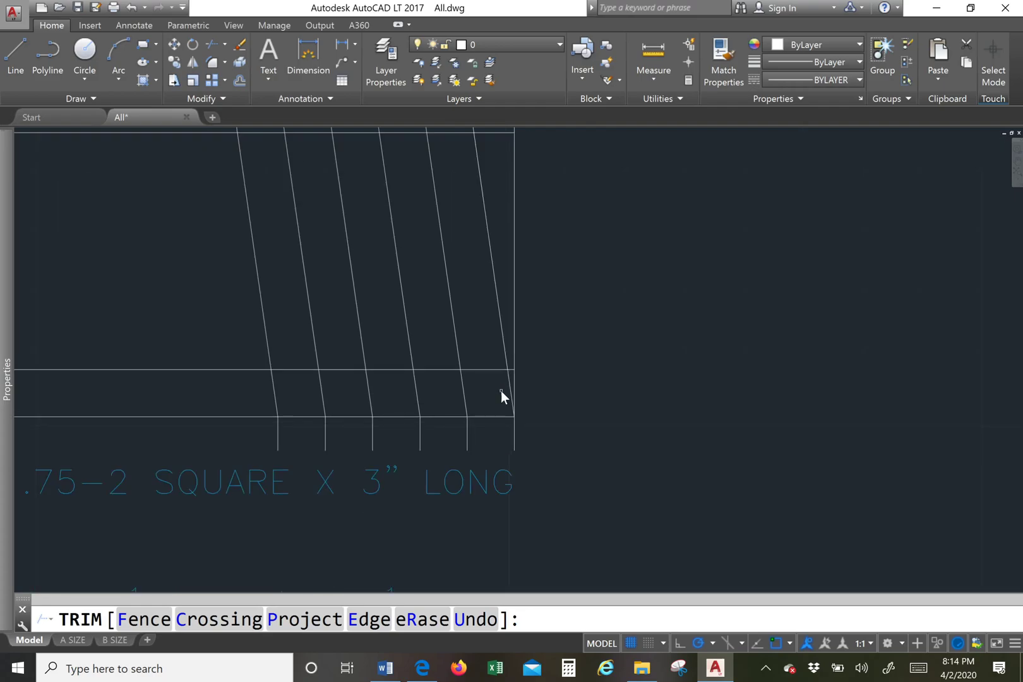
pyautogui.click(500, 391)
pyautogui.click(495, 432)
pyautogui.scroll(-3, 495, 431)
pyautogui.scroll(3, 471, 426)
pyautogui.click(425, 411)
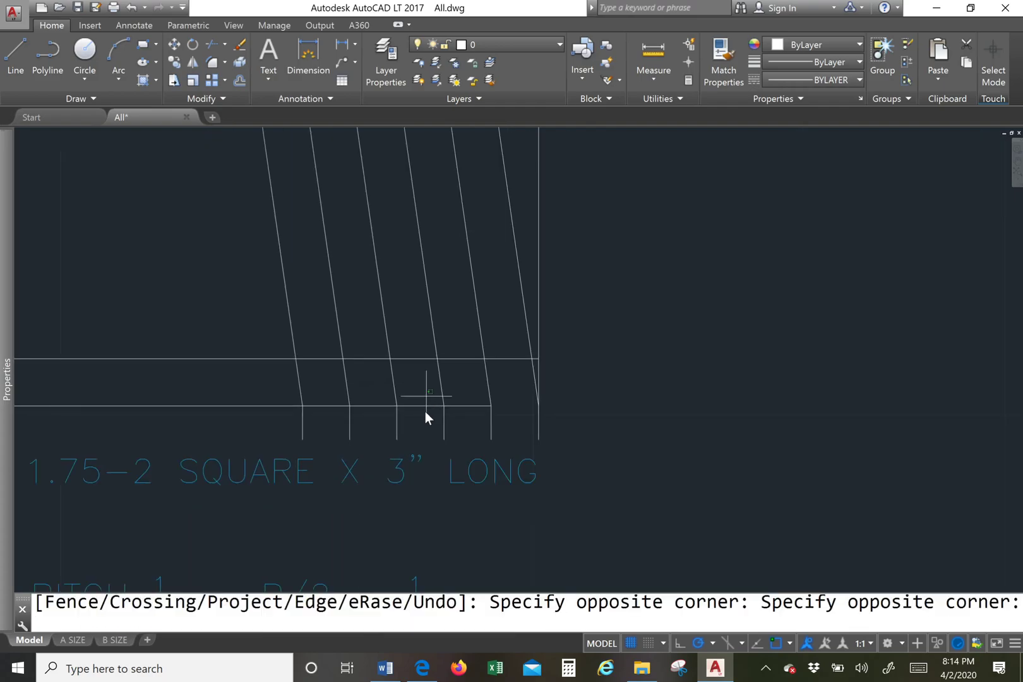
pyautogui.click(425, 411)
# Trim the top-edge segments between the slanted thread lines into square teeth
pyautogui.scroll(-3, 425, 411)
pyautogui.scroll(2, 411, 290)
pyautogui.click(394, 277)
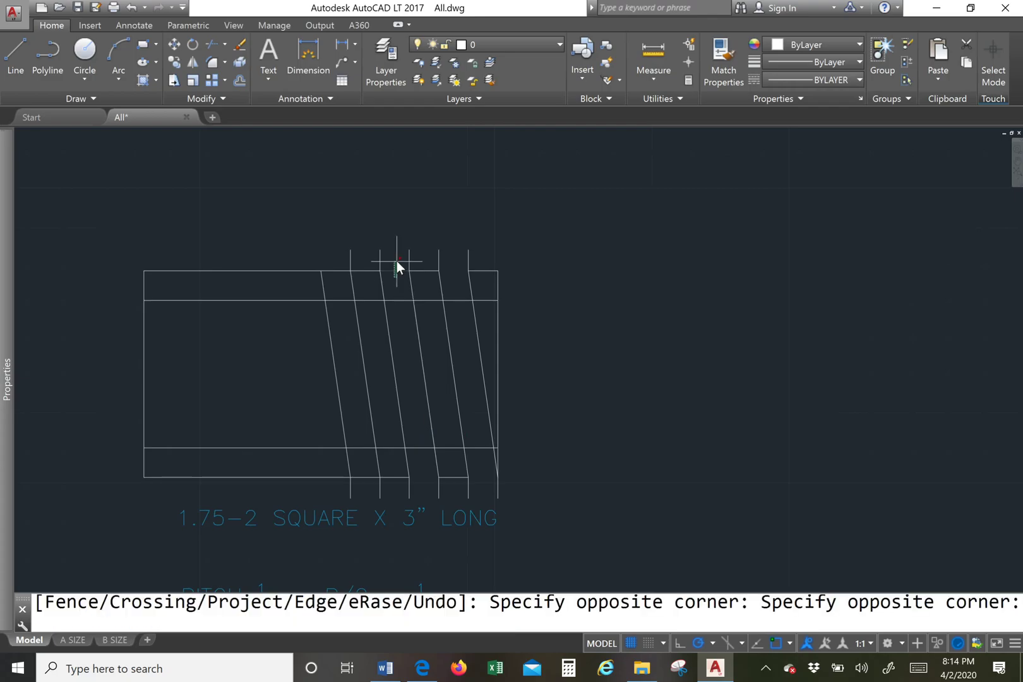
pyautogui.click(397, 261)
pyautogui.click(339, 267)
pyautogui.click(339, 281)
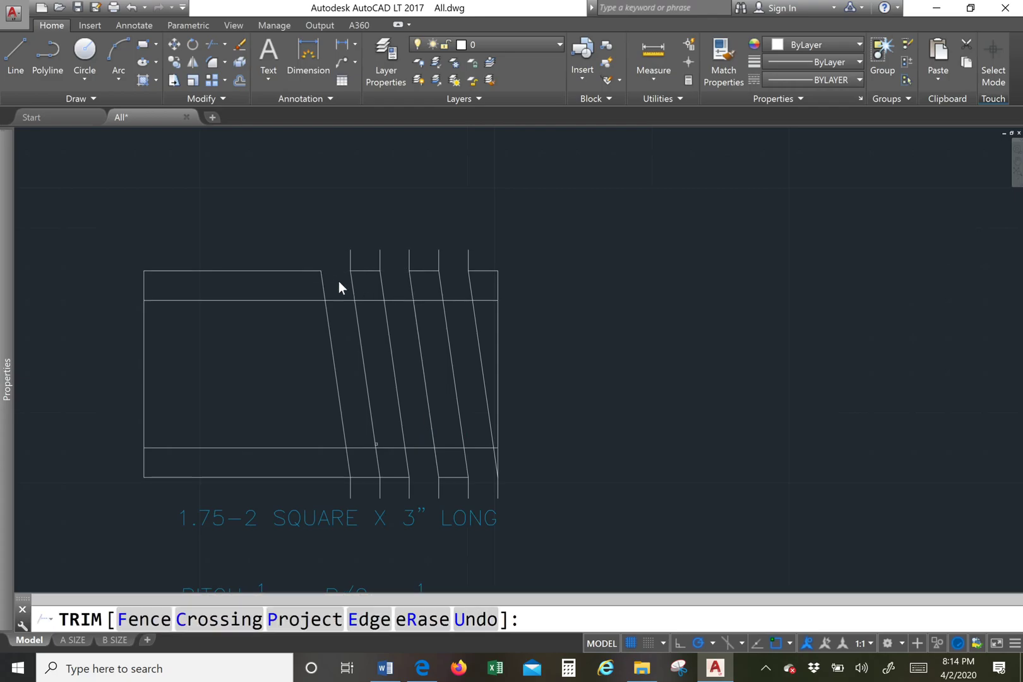
pyautogui.scroll(2, 368, 484)
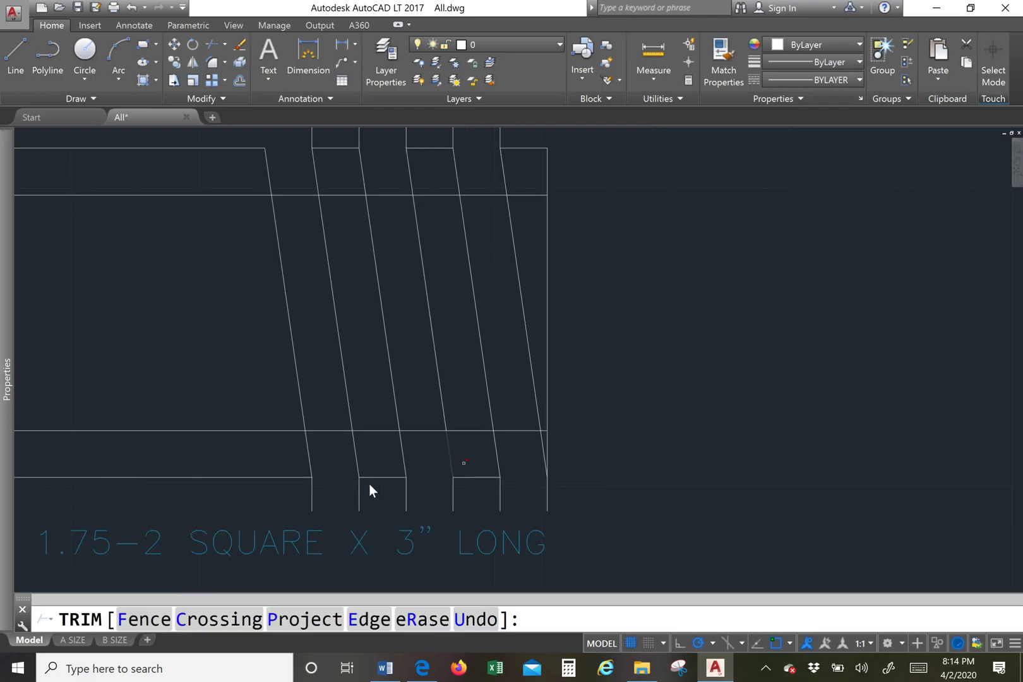
pyautogui.press('Return')
# Delete the five short stubs below the bar
pyautogui.click(551, 496)
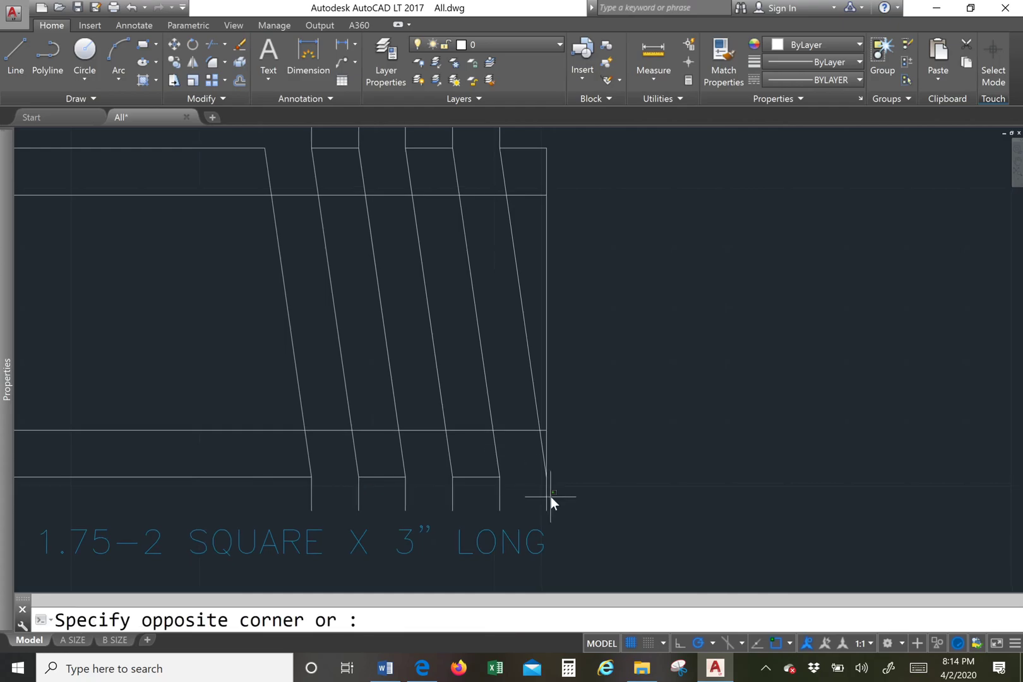
pyautogui.click(318, 502)
pyautogui.press('Delete')
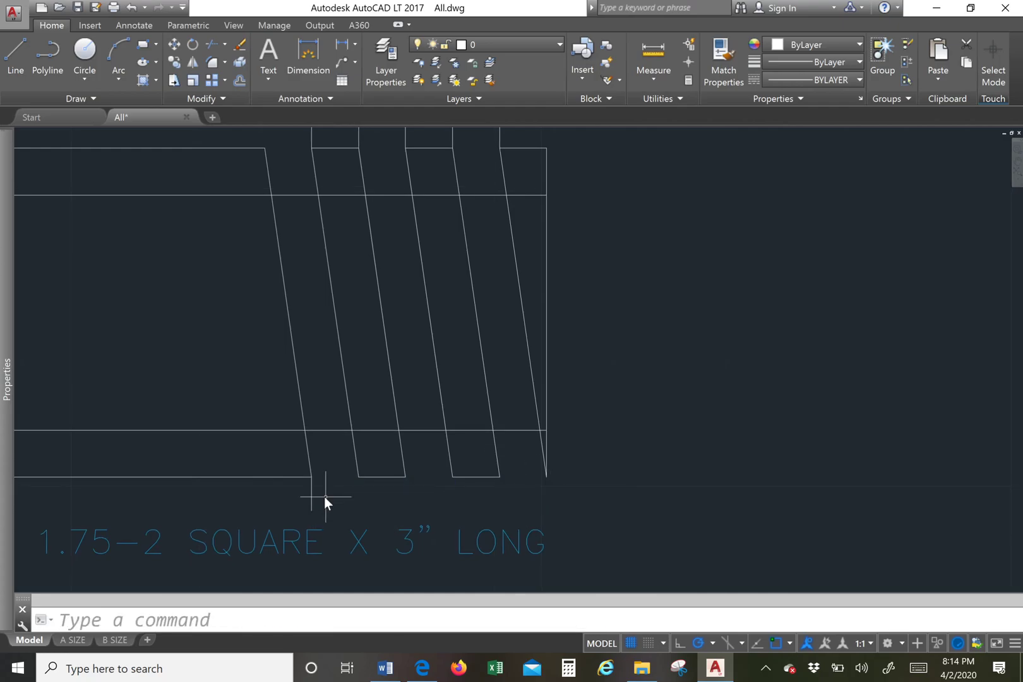
# Delete the leftover bottom stub and the five stubs above the bar
pyautogui.click(324, 496)
pyautogui.click(296, 498)
pyautogui.press('Delete')
pyautogui.scroll(-3, 295, 497)
pyautogui.scroll(2, 433, 333)
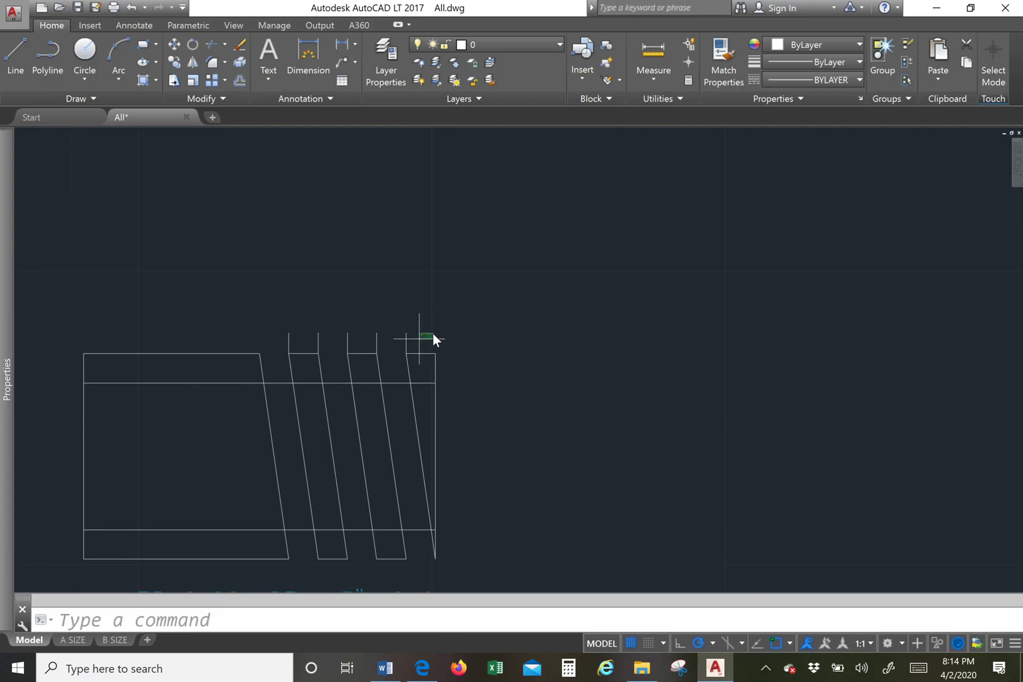
pyautogui.click(432, 335)
pyautogui.click(268, 345)
pyautogui.press('Delete')
# Trim the top and bottom inner line segments inside the right slanted bar
pyautogui.scroll(2, 398, 351)
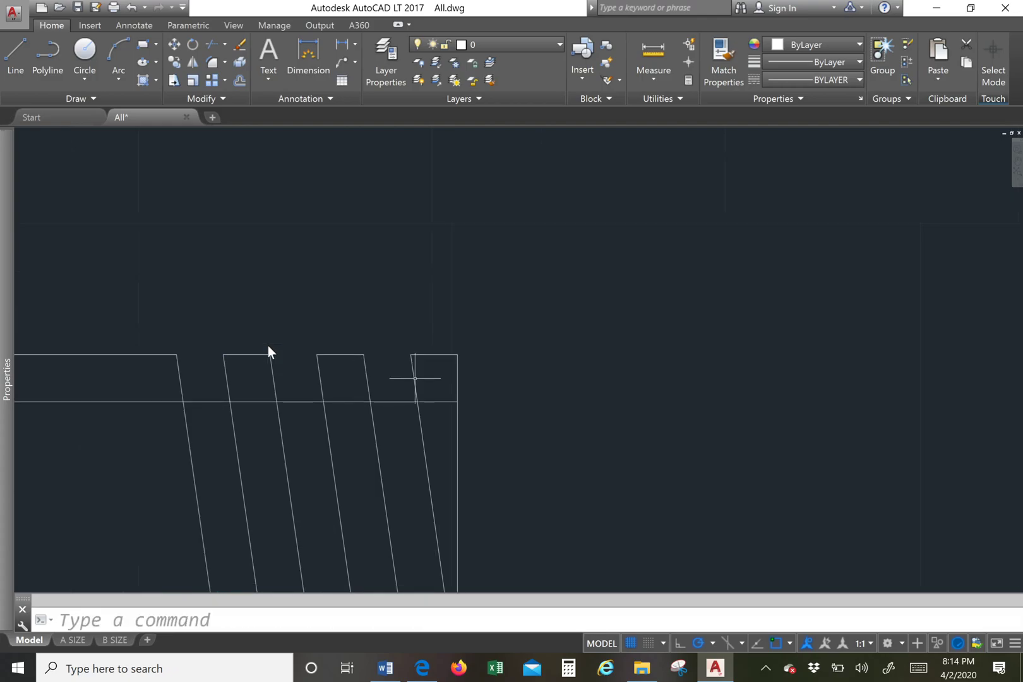
pyautogui.click(212, 44)
pyautogui.press('Return')
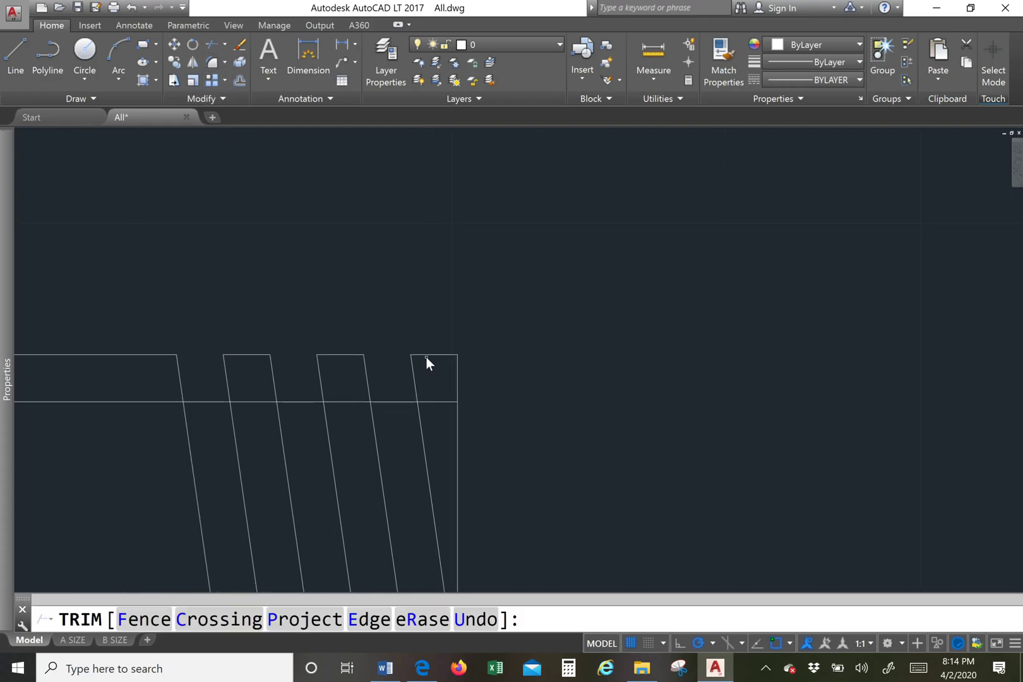
pyautogui.click(427, 351)
pyautogui.scroll(-4, 427, 349)
pyautogui.scroll(4, 427, 349)
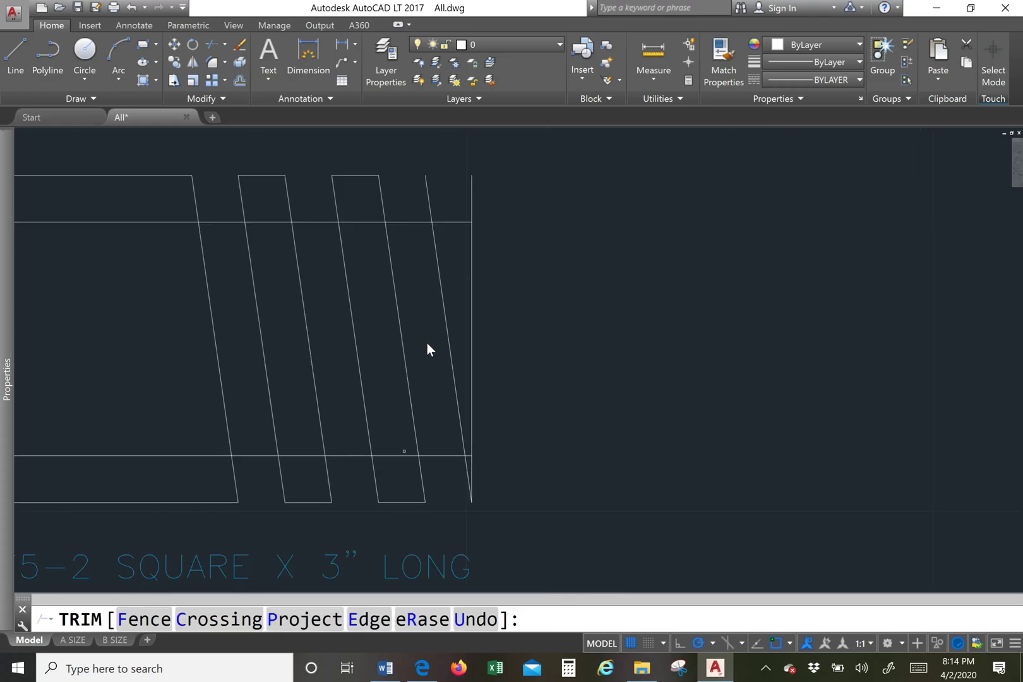
pyautogui.click(399, 453)
pyautogui.scroll(3, 464, 455)
pyautogui.click(477, 443)
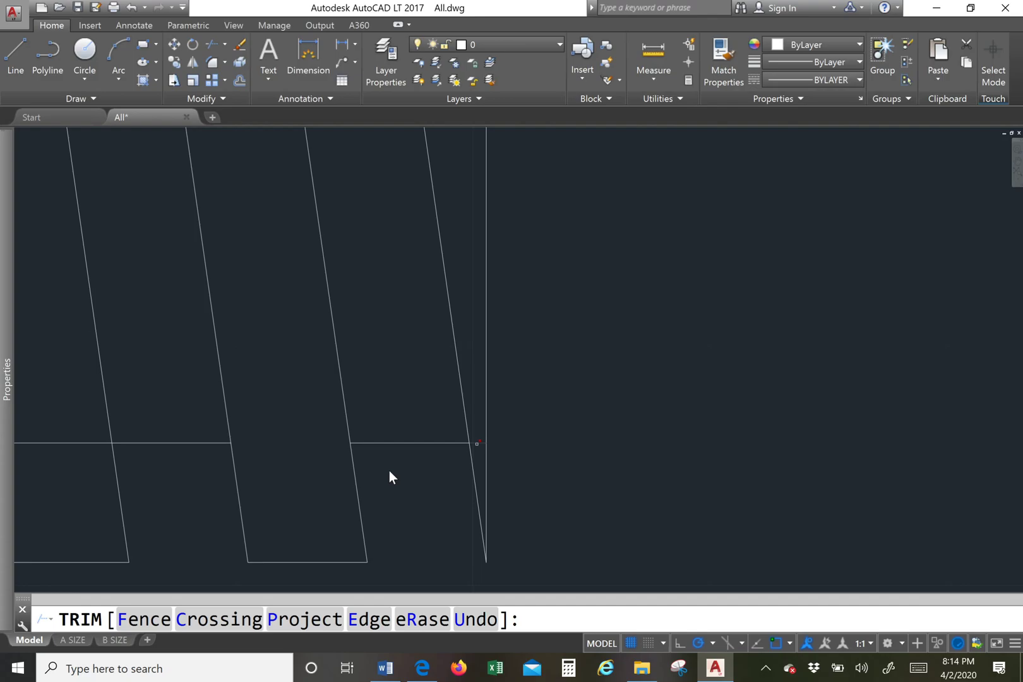
pyautogui.scroll(-2, 477, 445)
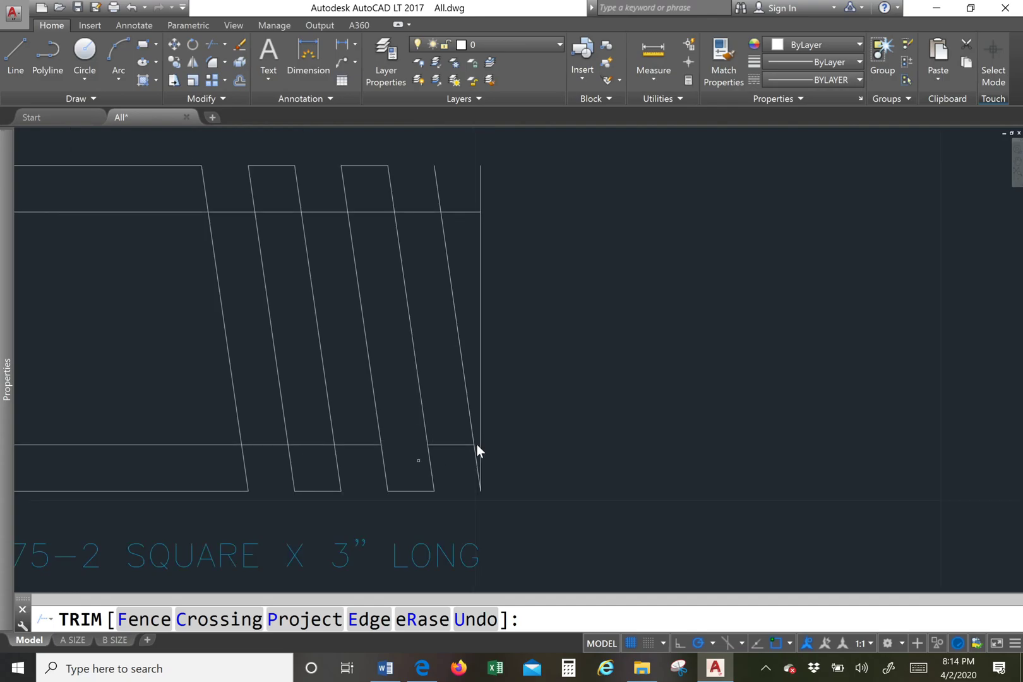
# Trim the inner line segments in the second and third slanted bars
pyautogui.click(308, 441)
pyautogui.click(308, 453)
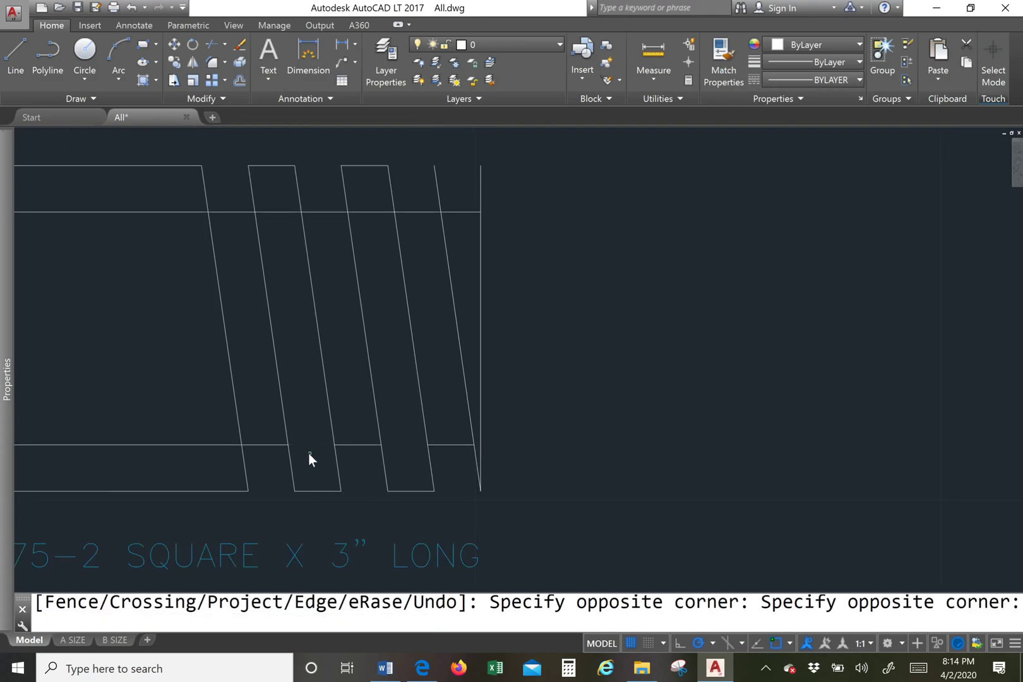
pyautogui.click(288, 229)
pyautogui.click(274, 190)
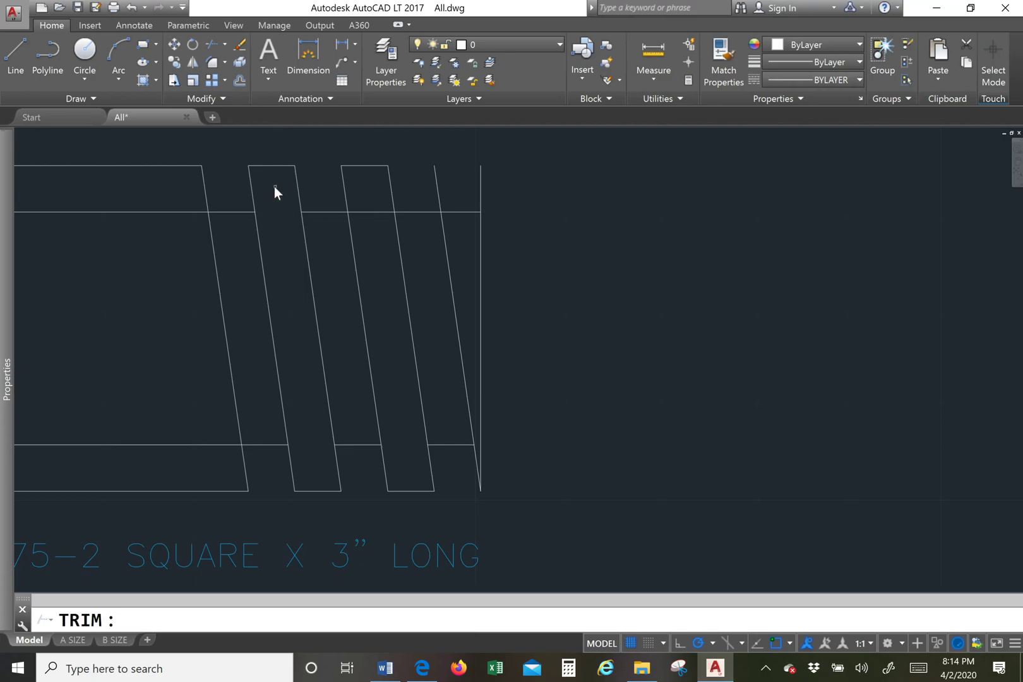
pyautogui.click(376, 218)
pyautogui.click(365, 201)
pyautogui.scroll(-3, 365, 200)
pyautogui.rightClick(382, 222)
pyautogui.click(382, 222)
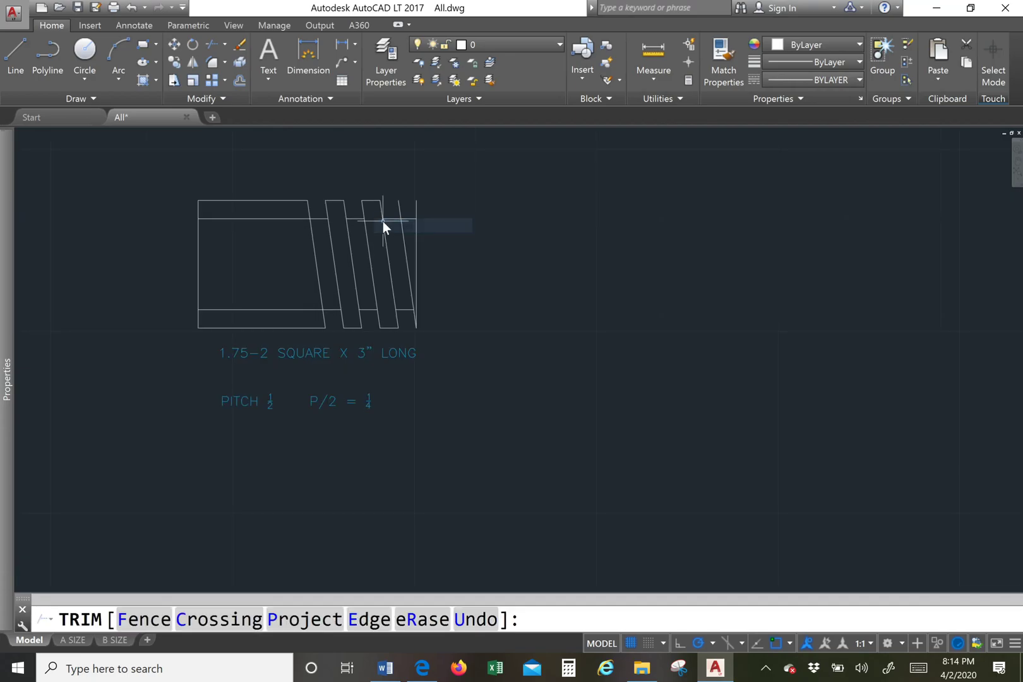
pyautogui.scroll(3, 383, 221)
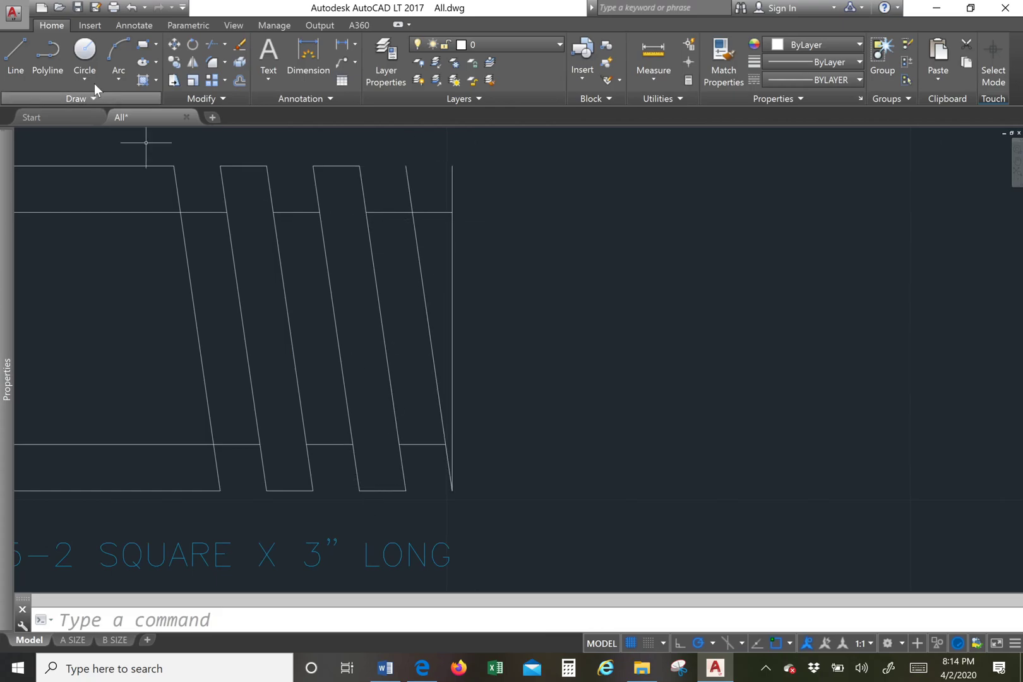
# Start a circle, then a polyline, at the slanted line's top end and end it
pyautogui.click(70, 57)
pyautogui.click(406, 167)
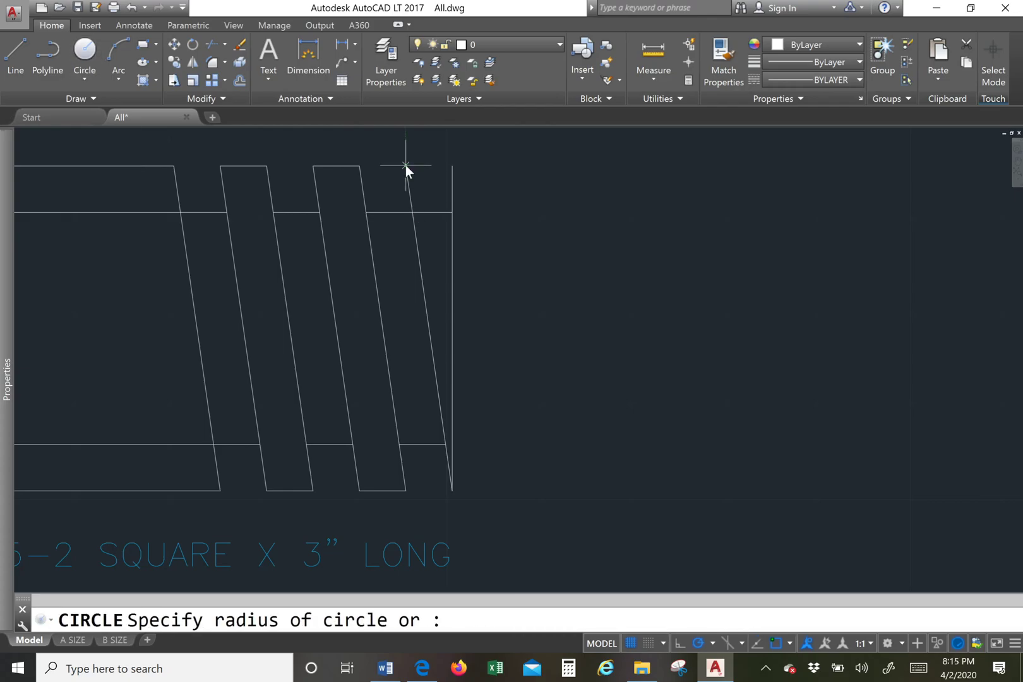
pyautogui.click(47, 54)
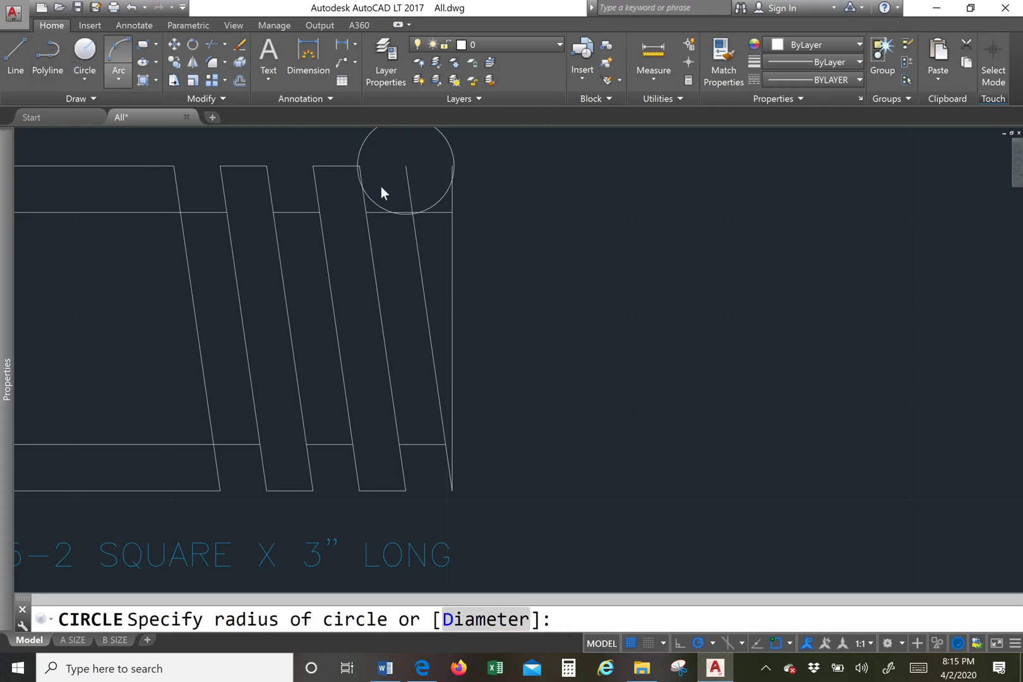
pyautogui.click(406, 167)
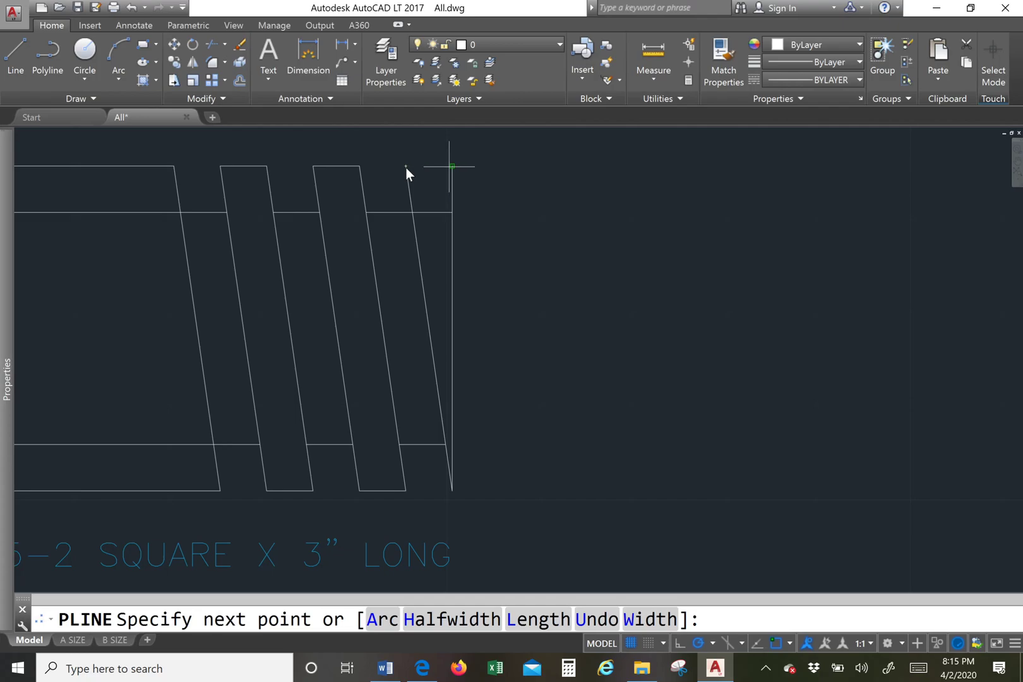
pyautogui.rightClick(448, 167)
pyautogui.click(436, 173)
pyautogui.scroll(-3, 436, 173)
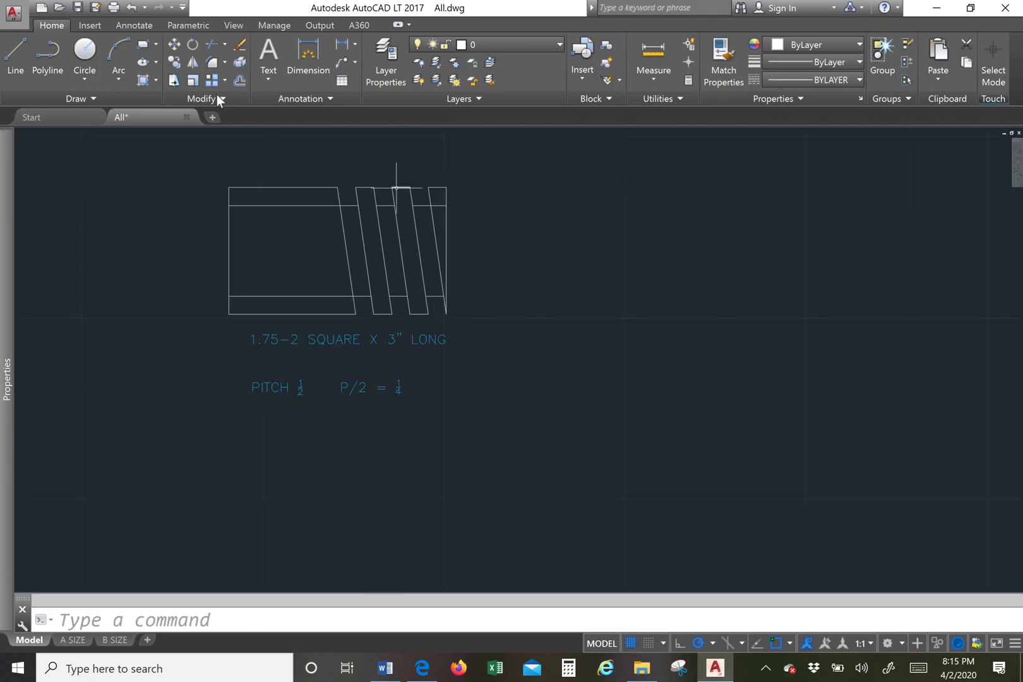
pyautogui.scroll(2, 345, 162)
# Trim the leftover inner line out of the last slanted bar, using all lines as edges
pyautogui.click(221, 48)
pyautogui.press('Return')
pyautogui.scroll(1, 428, 179)
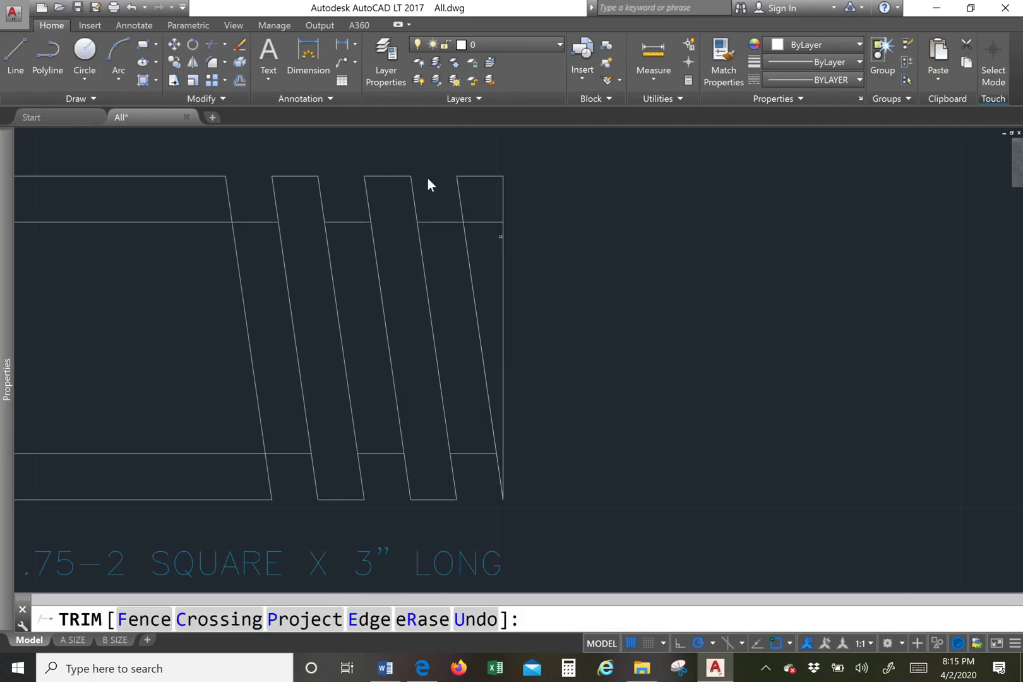
pyautogui.press('Escape')
pyautogui.scroll(-2, 503, 216)
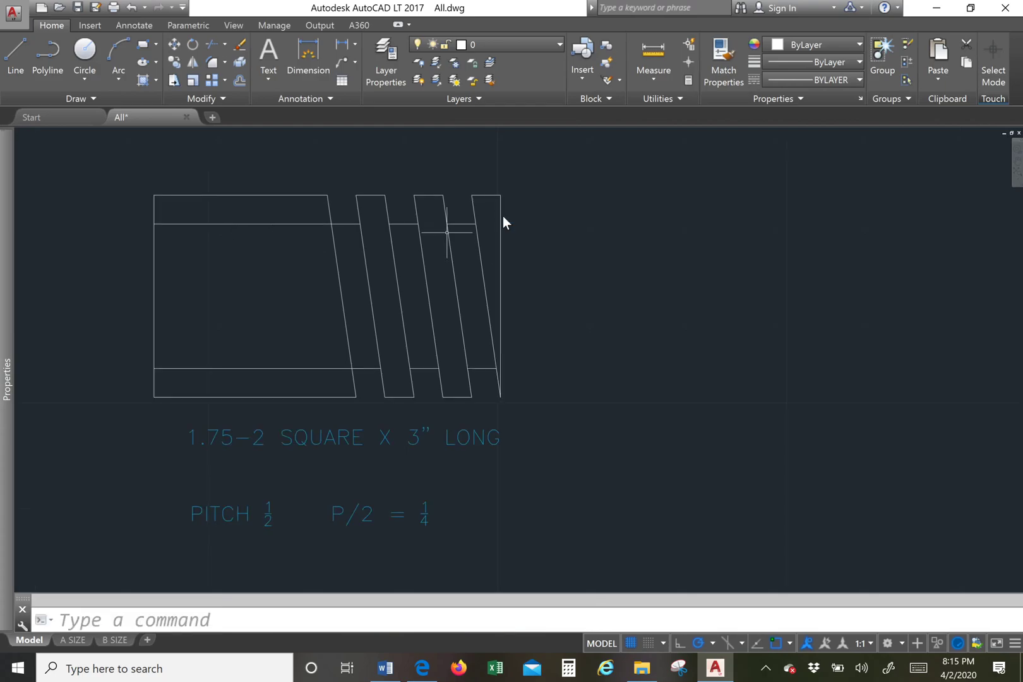
pyautogui.scroll(2, 503, 216)
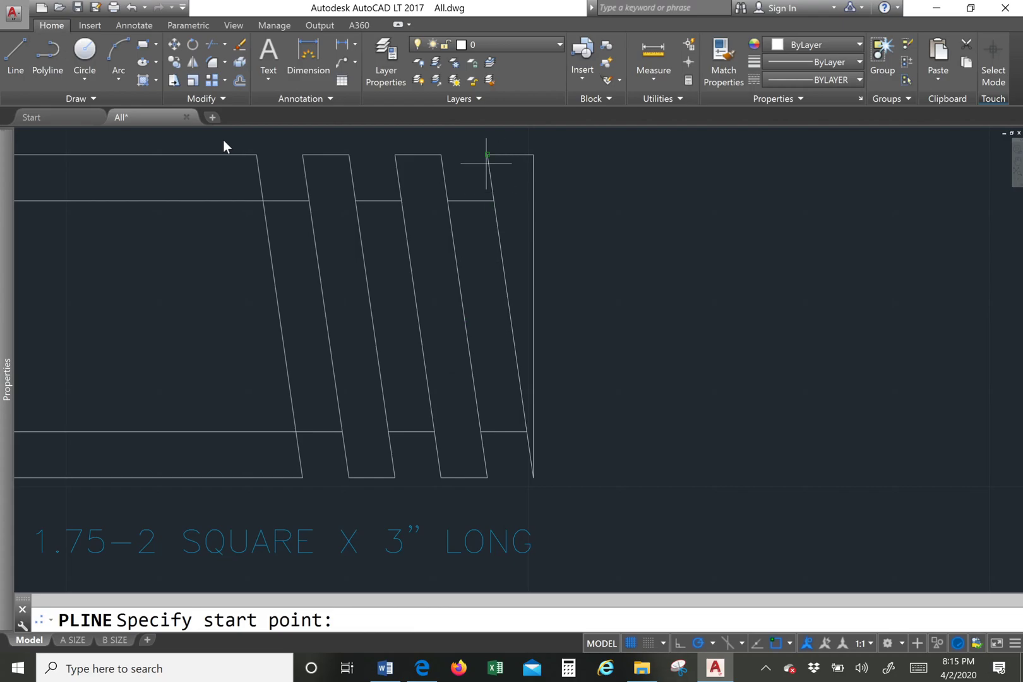
# Draw a diagonal polyline and a vertical polyline at the bar's right end
pyautogui.click(484, 156)
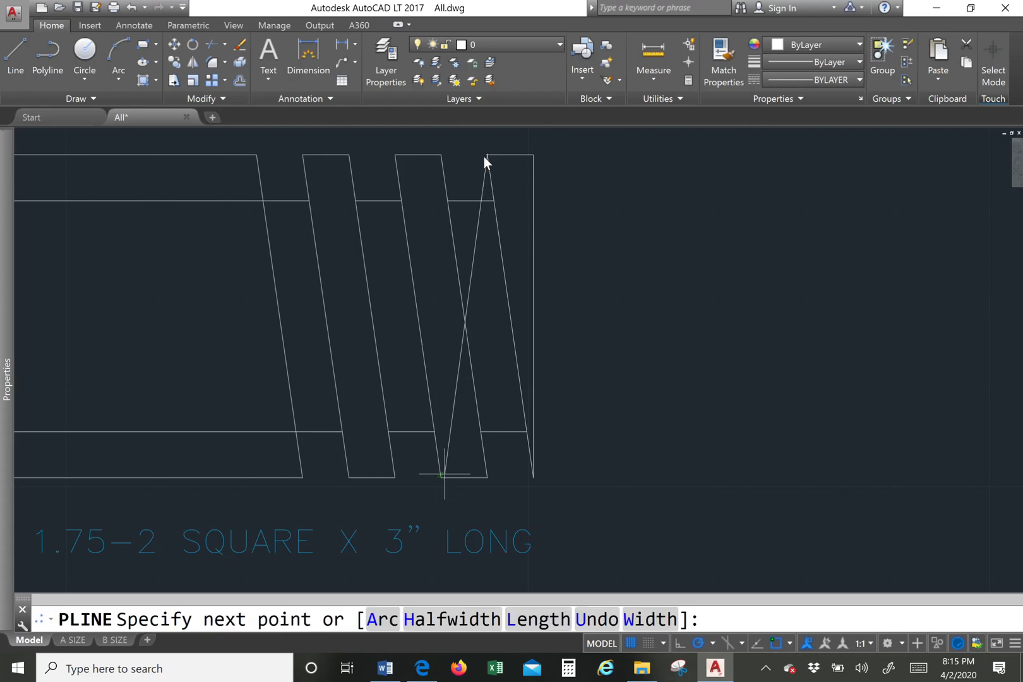
pyautogui.click(443, 477)
pyautogui.scroll(3, 443, 477)
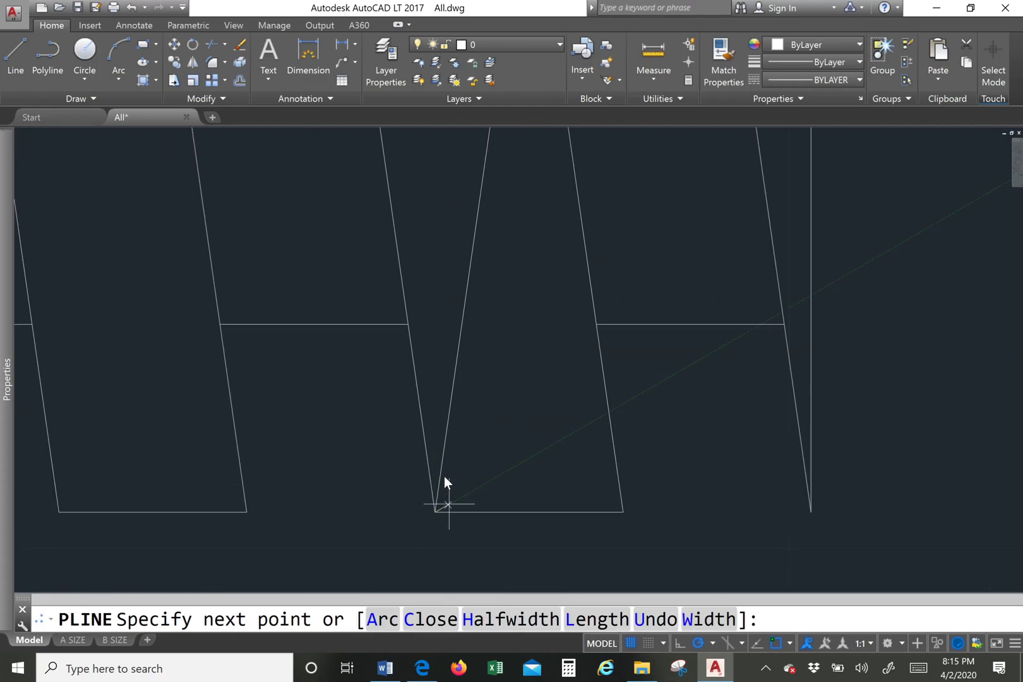
pyautogui.press('Return')
pyautogui.scroll(-4, 444, 476)
pyautogui.rightClick(451, 276)
pyautogui.click(486, 283)
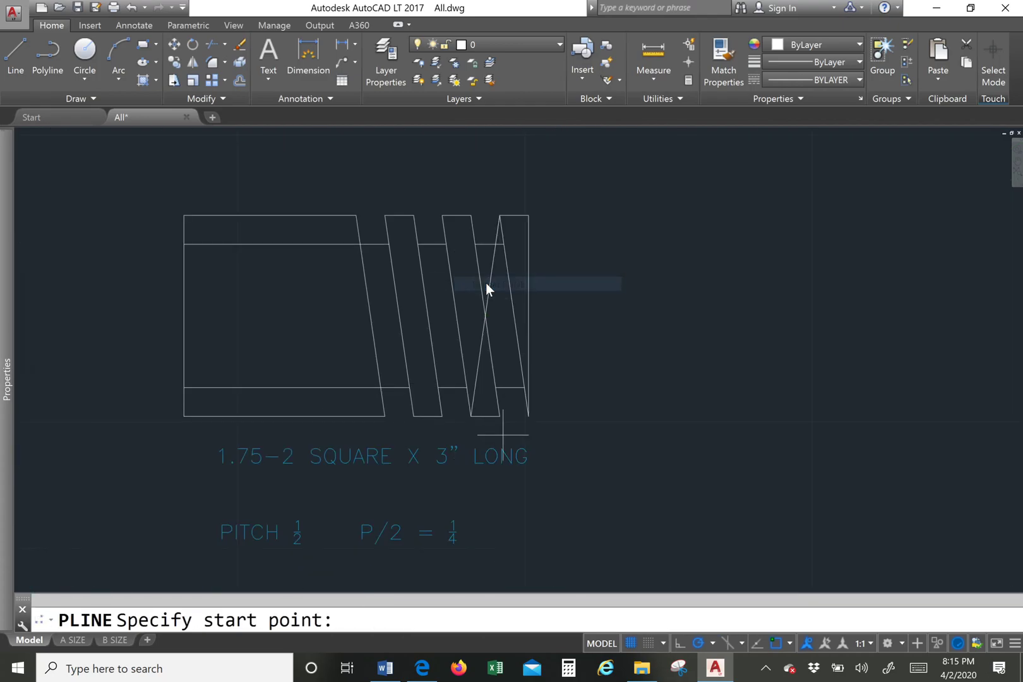
pyautogui.click(501, 417)
pyautogui.scroll(2, 501, 417)
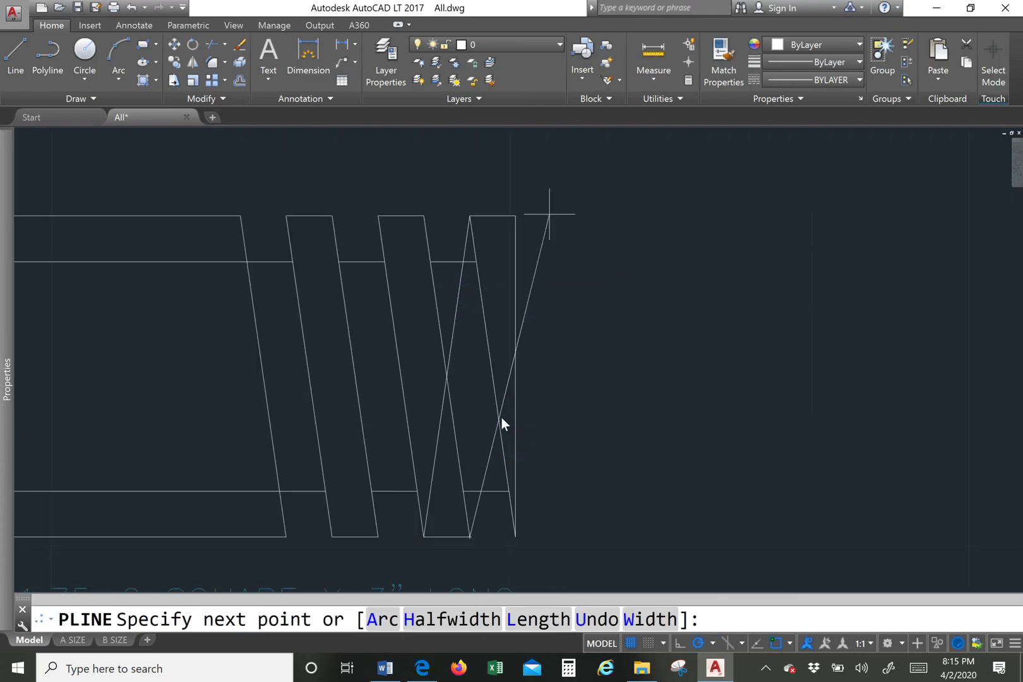
pyautogui.click(516, 218)
pyautogui.press('Return')
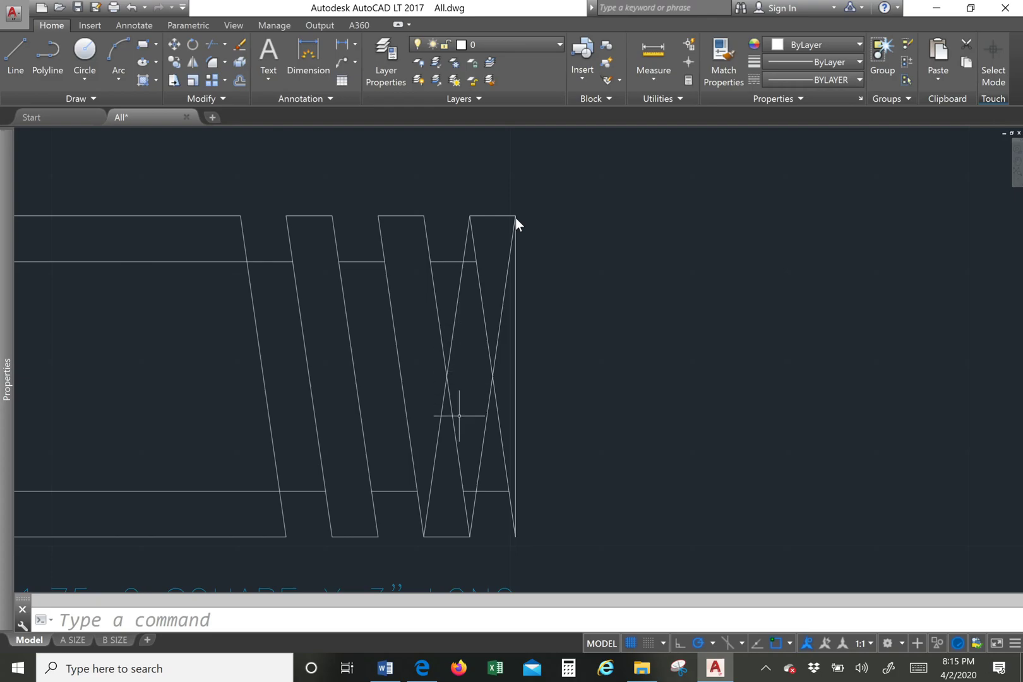
# Trim the excess crossing diagonal in the last gap
pyautogui.scroll(4, 434, 505)
pyautogui.scroll(-4, 438, 490)
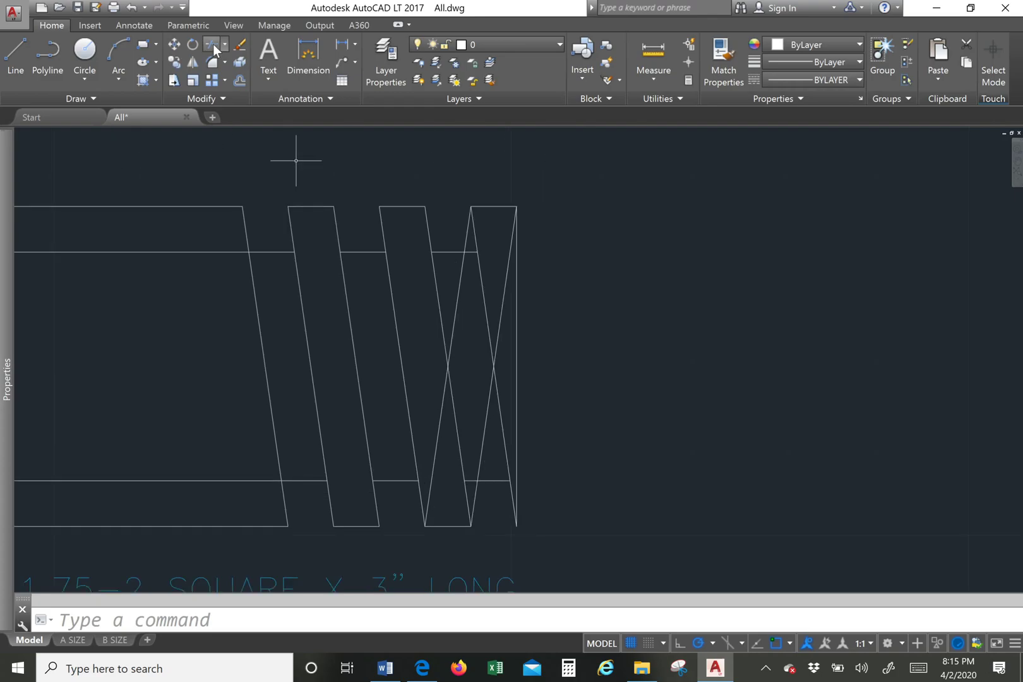
pyautogui.click(212, 44)
pyautogui.press('Return')
pyautogui.scroll(2, 437, 216)
pyautogui.click(475, 293)
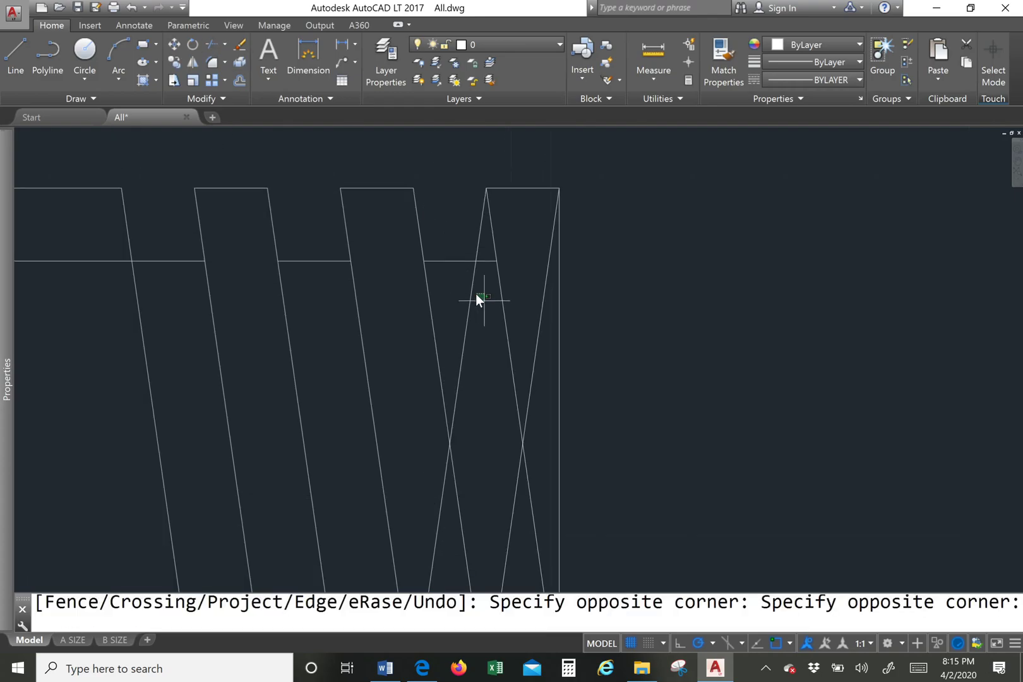
pyautogui.click(462, 295)
pyautogui.scroll(-2, 461, 295)
pyautogui.scroll(2, 462, 295)
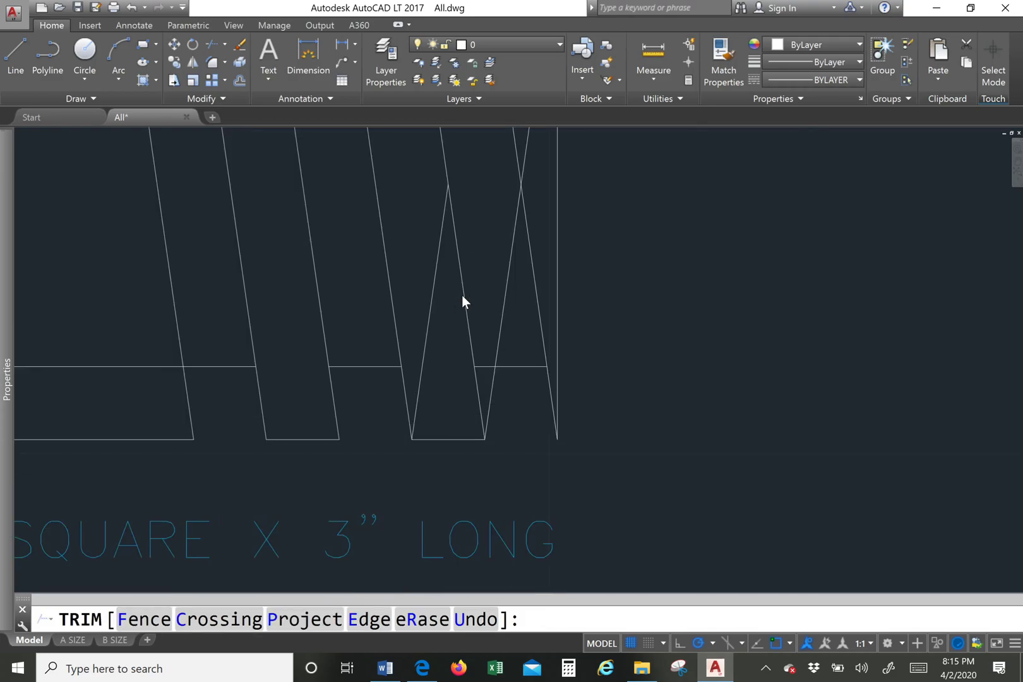
pyautogui.press('Return')
# Delete the leftover diagonal line
pyautogui.click(428, 325)
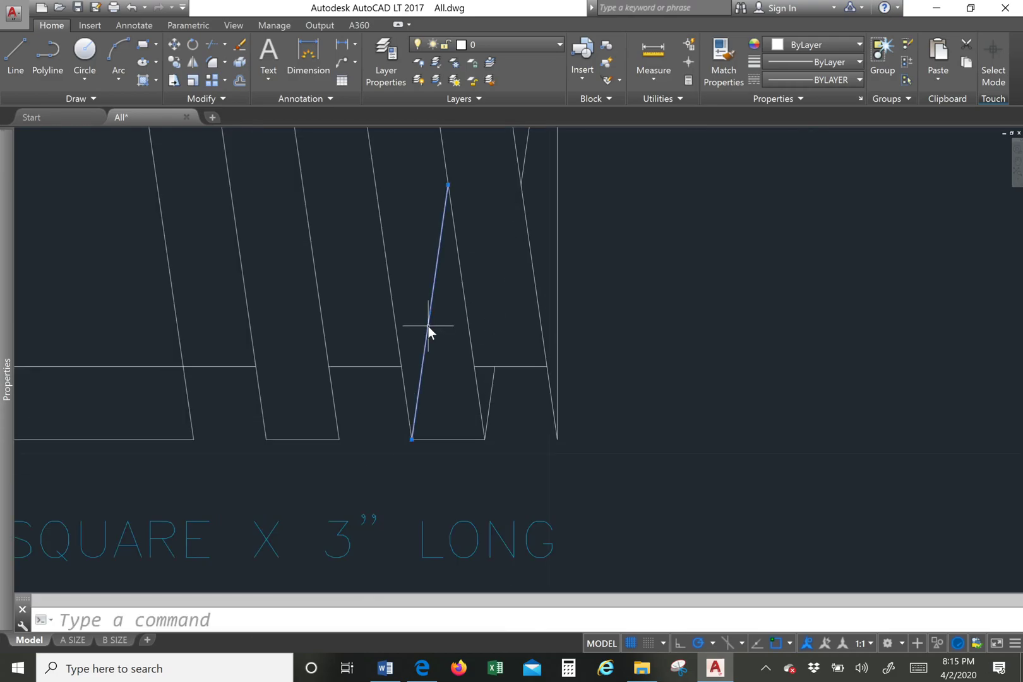
pyautogui.scroll(-3, 427, 325)
pyautogui.scroll(2, 428, 326)
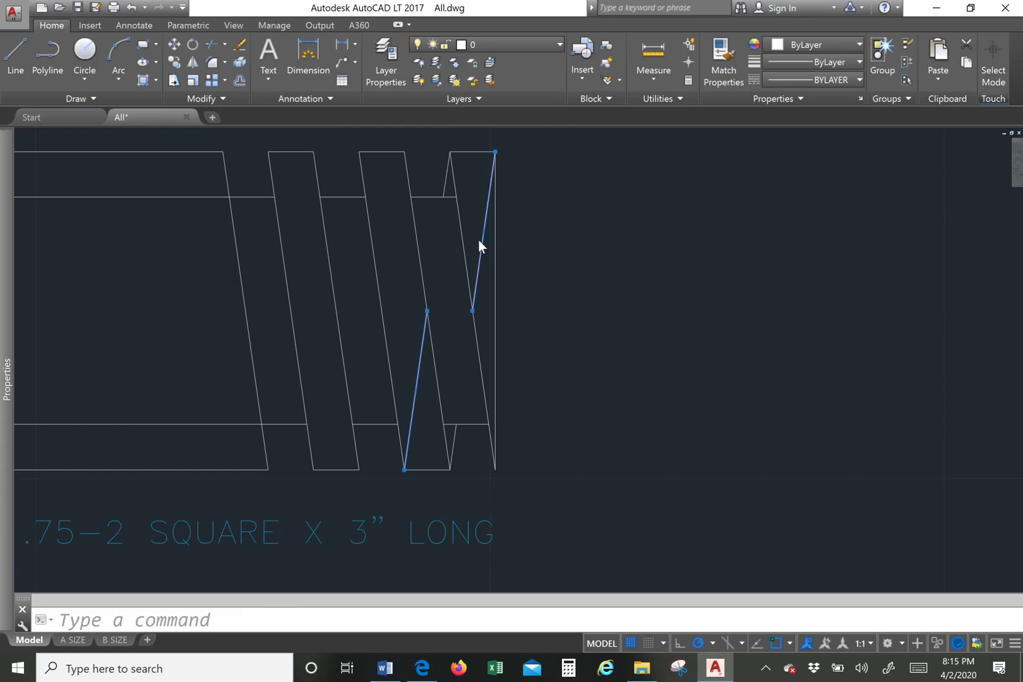
pyautogui.press('Delete')
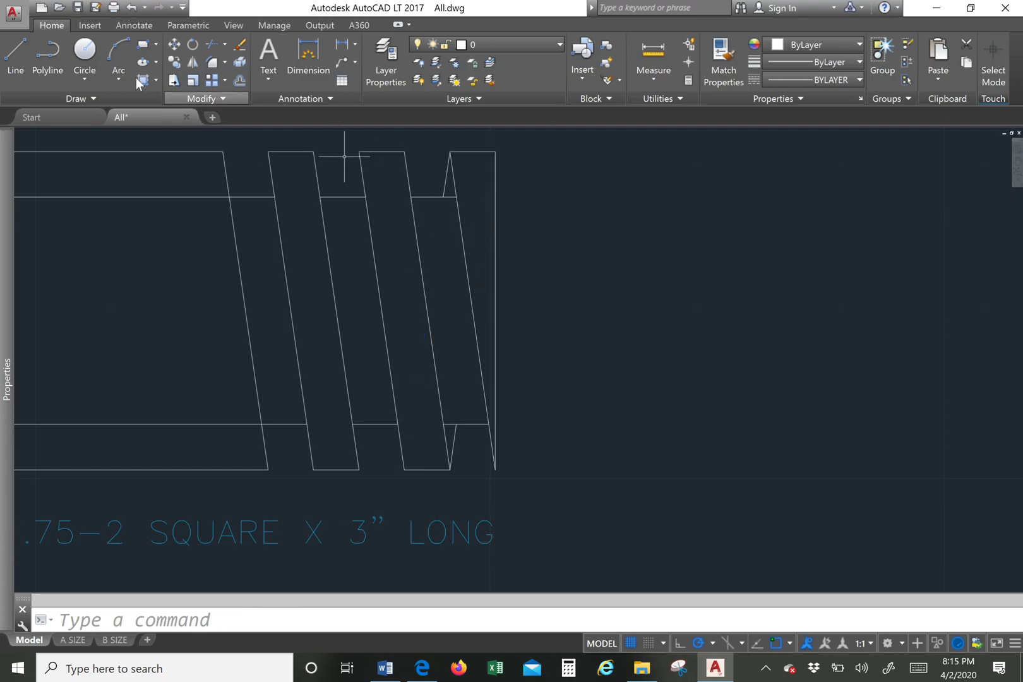
# Draw a vertical guide polyline from the thread's top apex down to the edge below
pyautogui.click(47, 58)
pyautogui.scroll(3, 304, 180)
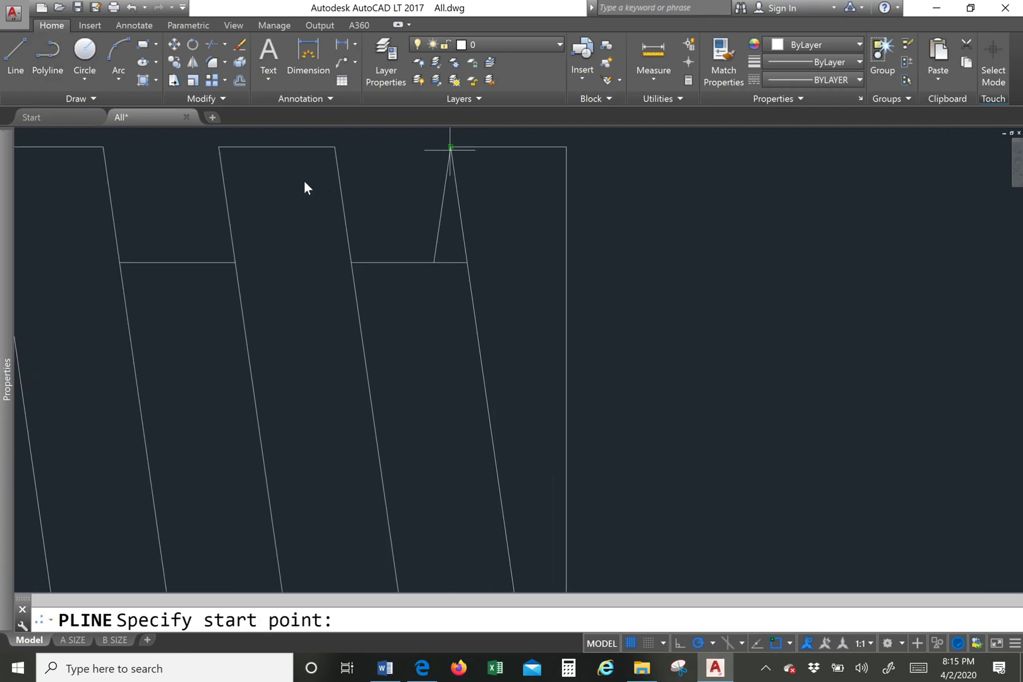
pyautogui.click(450, 149)
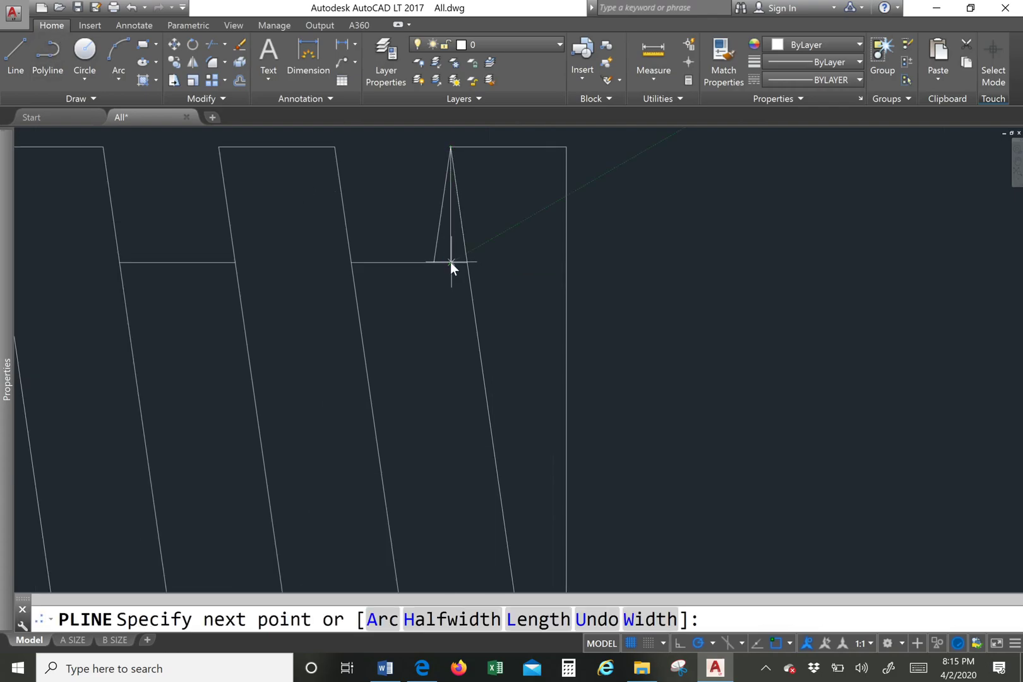
pyautogui.click(450, 263)
pyautogui.press('Return')
# Draw the sloped flank line from the guide's bottom down the right end
pyautogui.rightClick(385, 183)
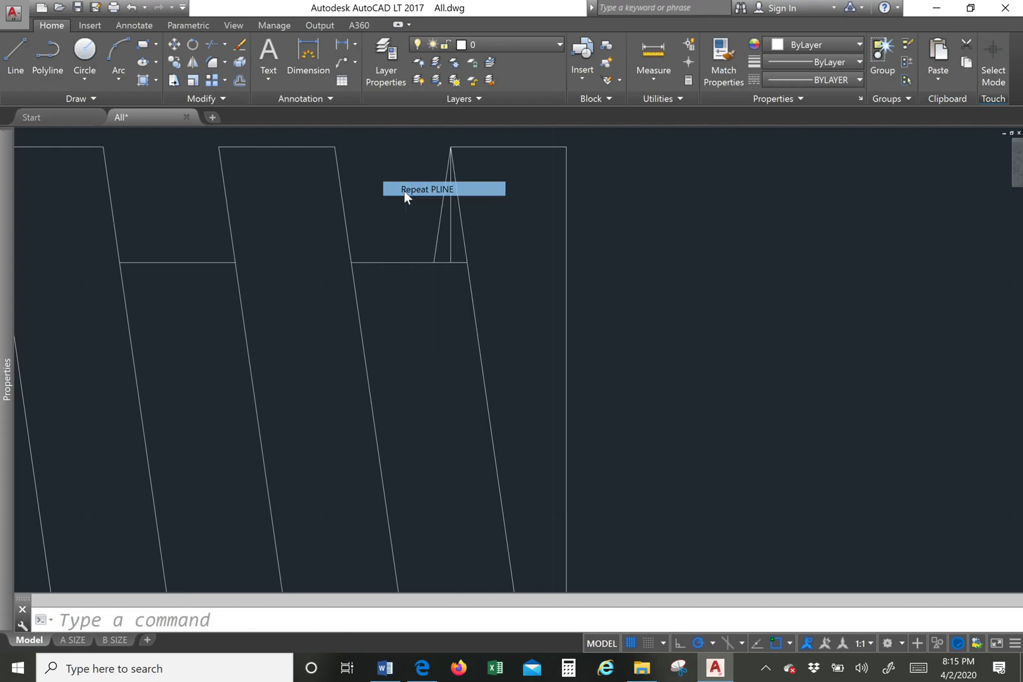
pyautogui.click(404, 191)
pyautogui.scroll(-1, 452, 263)
pyautogui.click(452, 264)
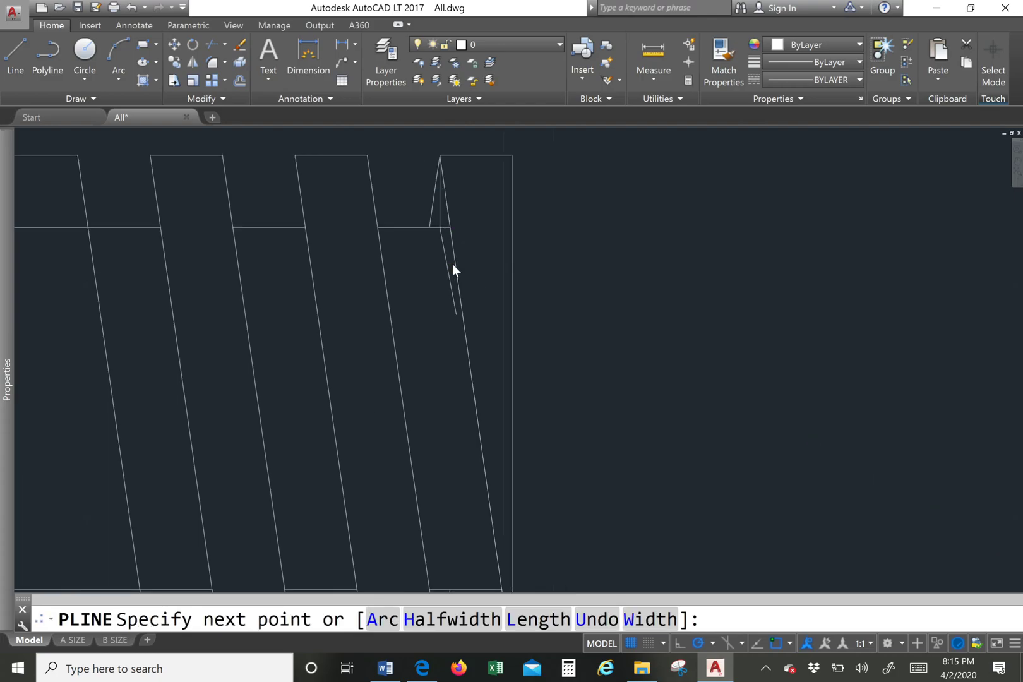
pyautogui.scroll(-1, 455, 314)
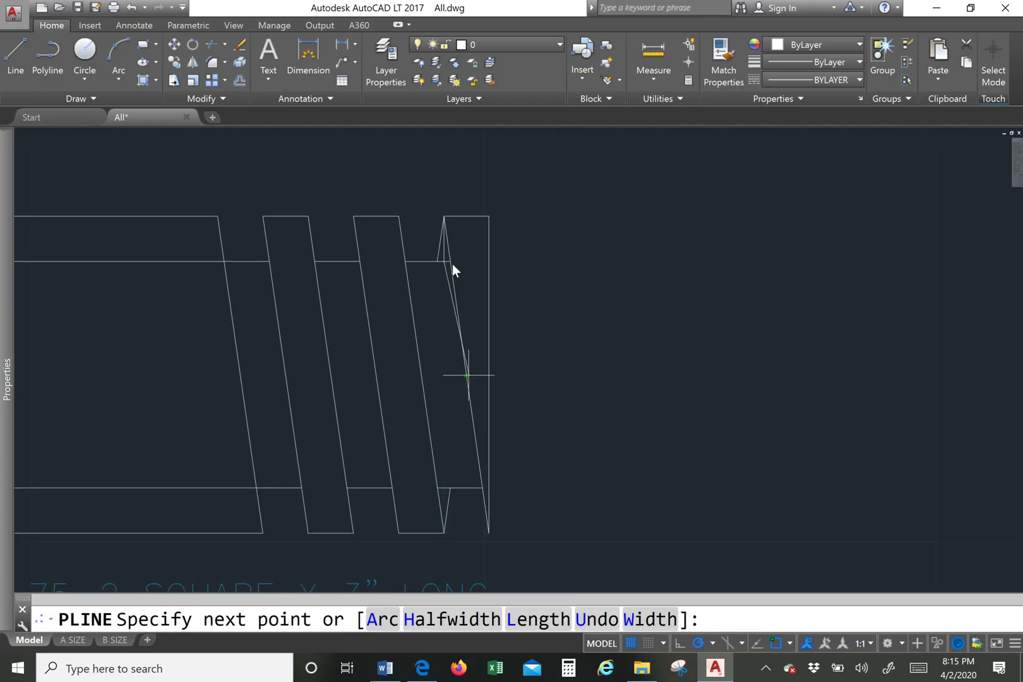
pyautogui.click(467, 376)
pyautogui.press('Return')
# Trim the excess line near the inner edge with TRIM
pyautogui.scroll(2, 443, 260)
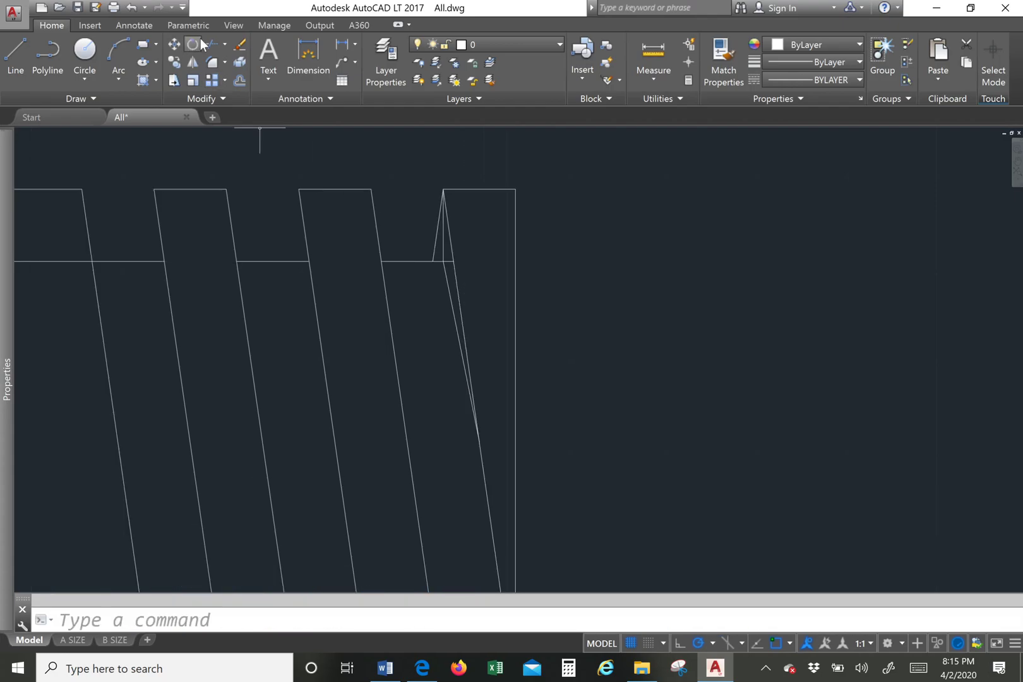
pyautogui.write('trim')
pyautogui.press('Return')
pyautogui.scroll(2, 451, 260)
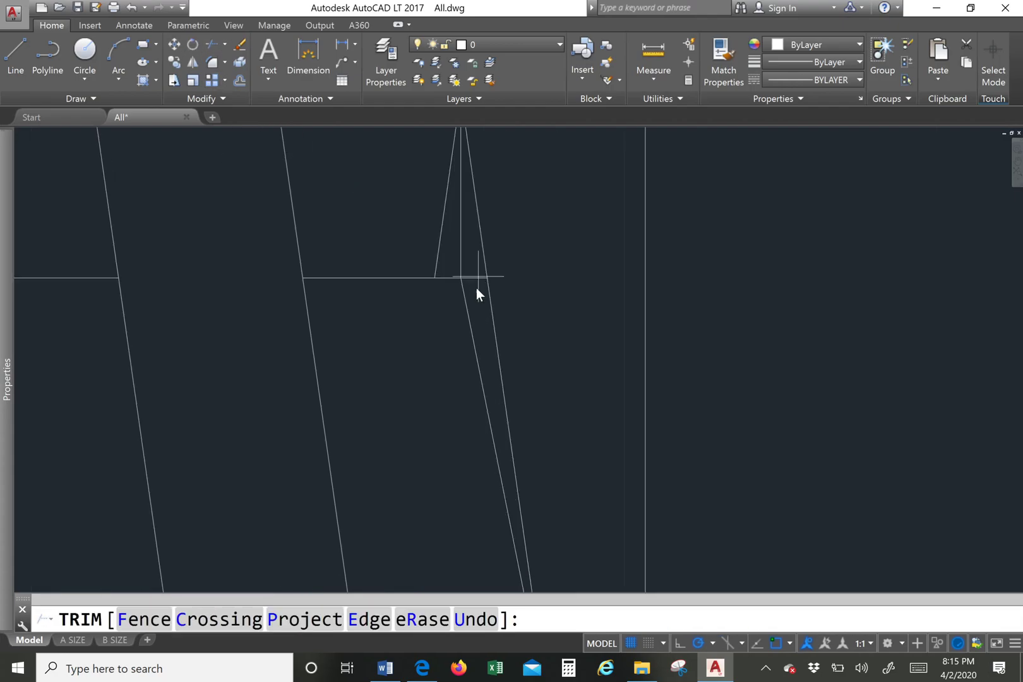
pyautogui.click(476, 288)
pyautogui.press('Escape')
# Delete the temporary vertical guide line
pyautogui.moveTo(476, 288); pyautogui.dragTo(459, 250)
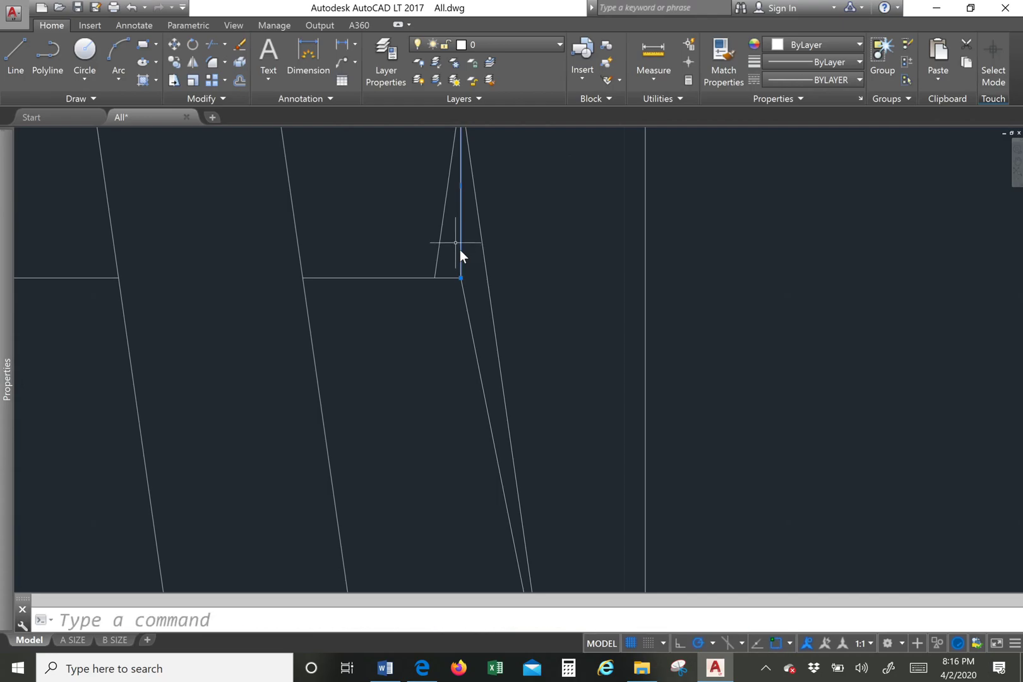
pyautogui.scroll(-2, 460, 249)
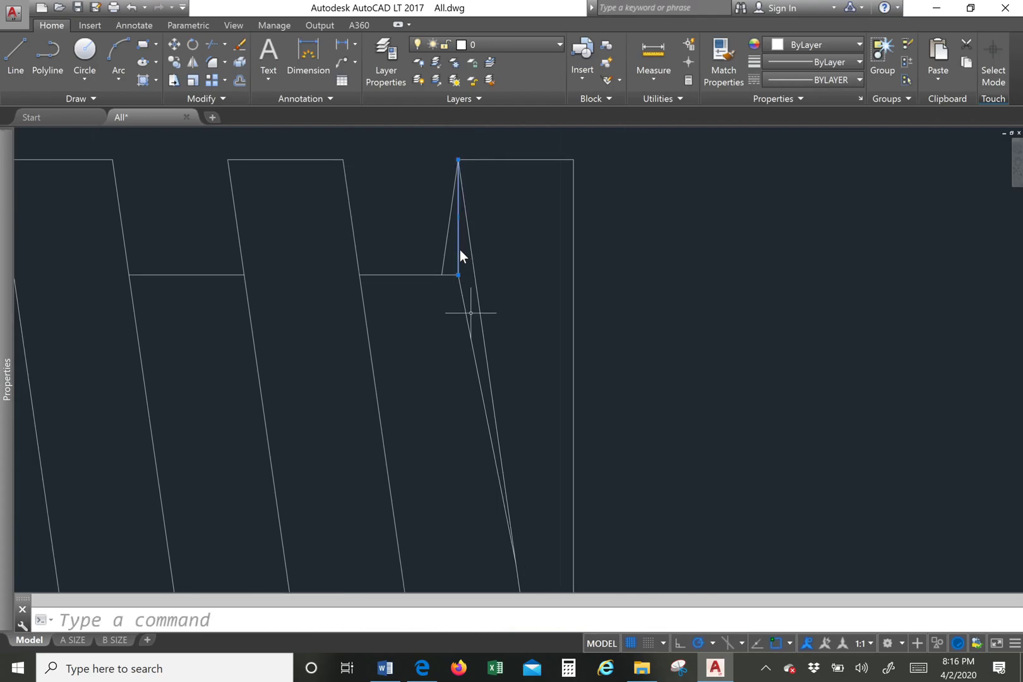
pyautogui.press('Delete')
pyautogui.scroll(-2, 437, 258)
pyautogui.scroll(-2, 463, 247)
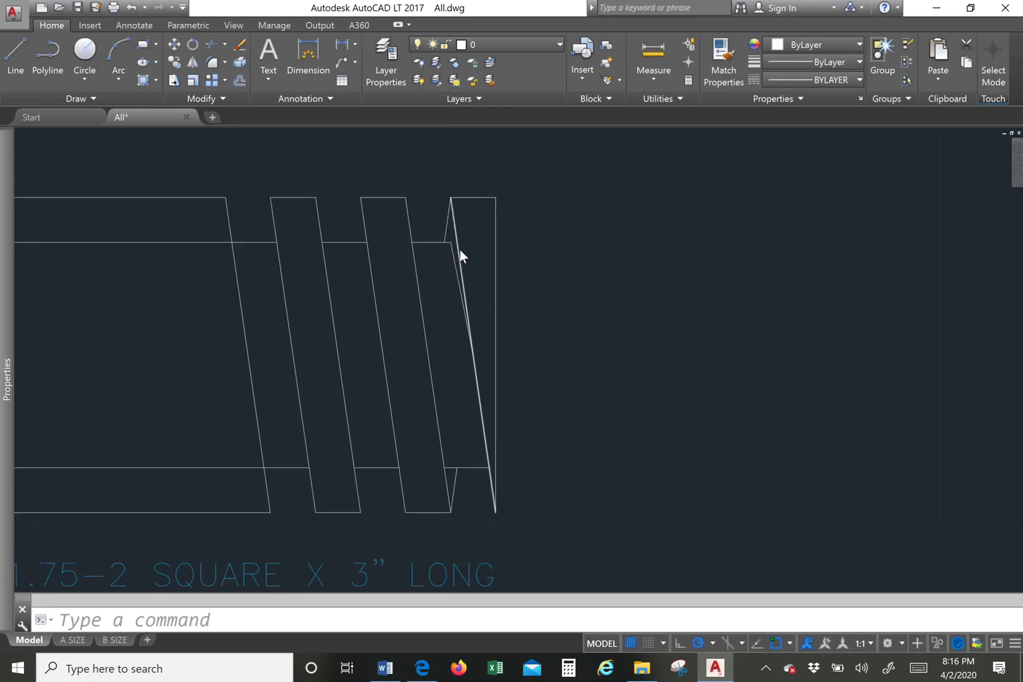
pyautogui.scroll(2, 447, 178)
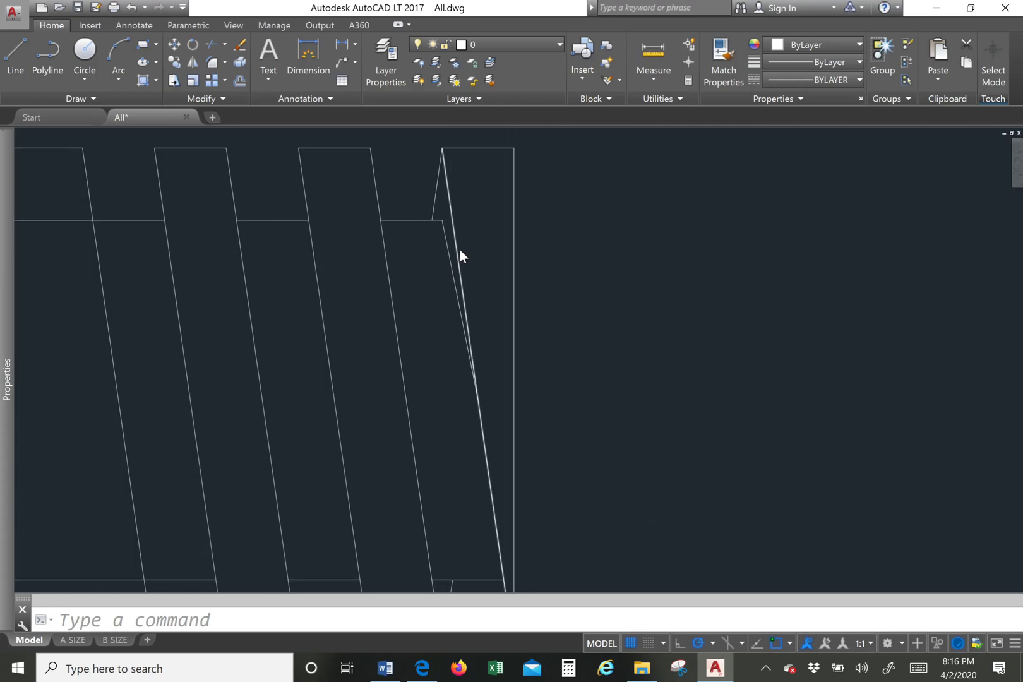
pyautogui.scroll(-2, 460, 250)
pyautogui.scroll(2, 450, 453)
pyautogui.click(48, 54)
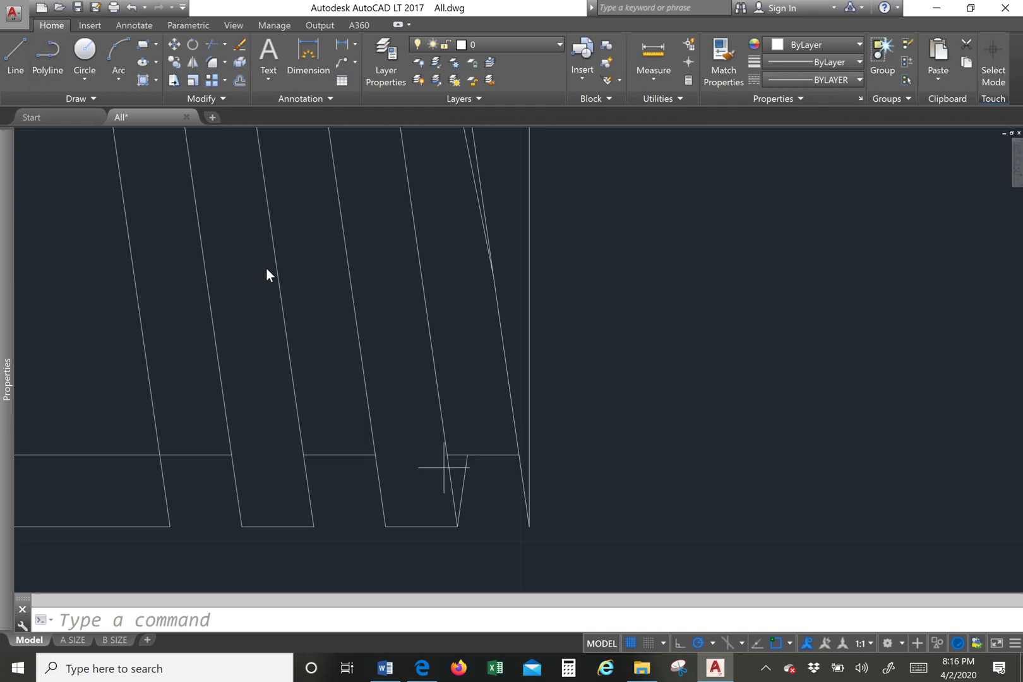
# Draw a vertical polyline from the lower corner up to the inner horizontal edge
pyautogui.click(459, 525)
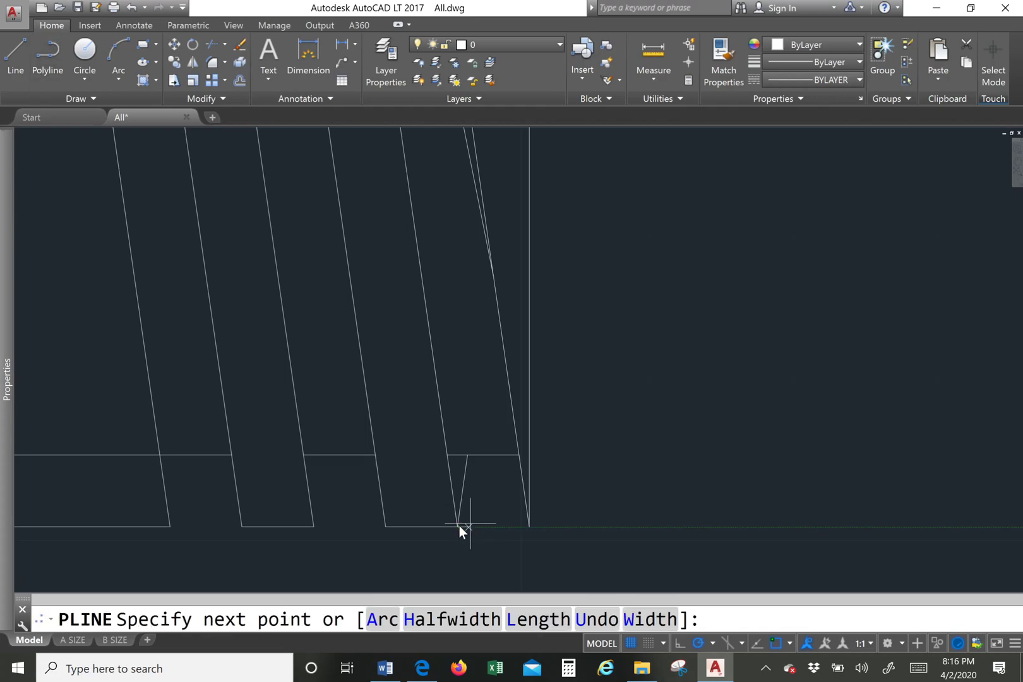
pyautogui.rightClick(412, 358)
pyautogui.click(434, 366)
pyautogui.scroll(1, 452, 520)
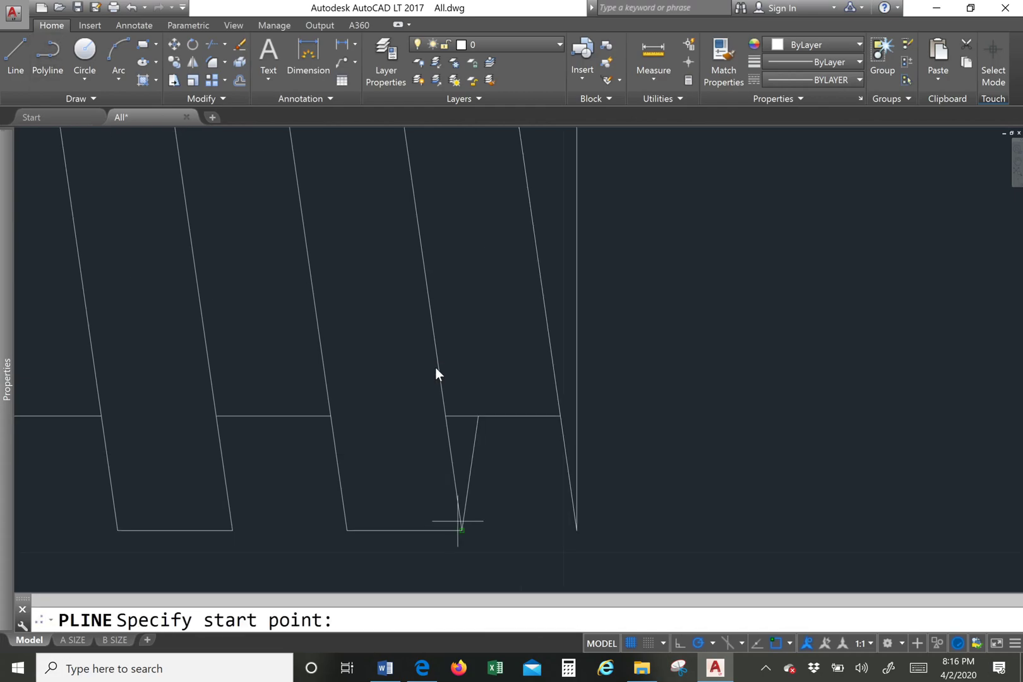
pyautogui.click(462, 529)
pyautogui.click(462, 416)
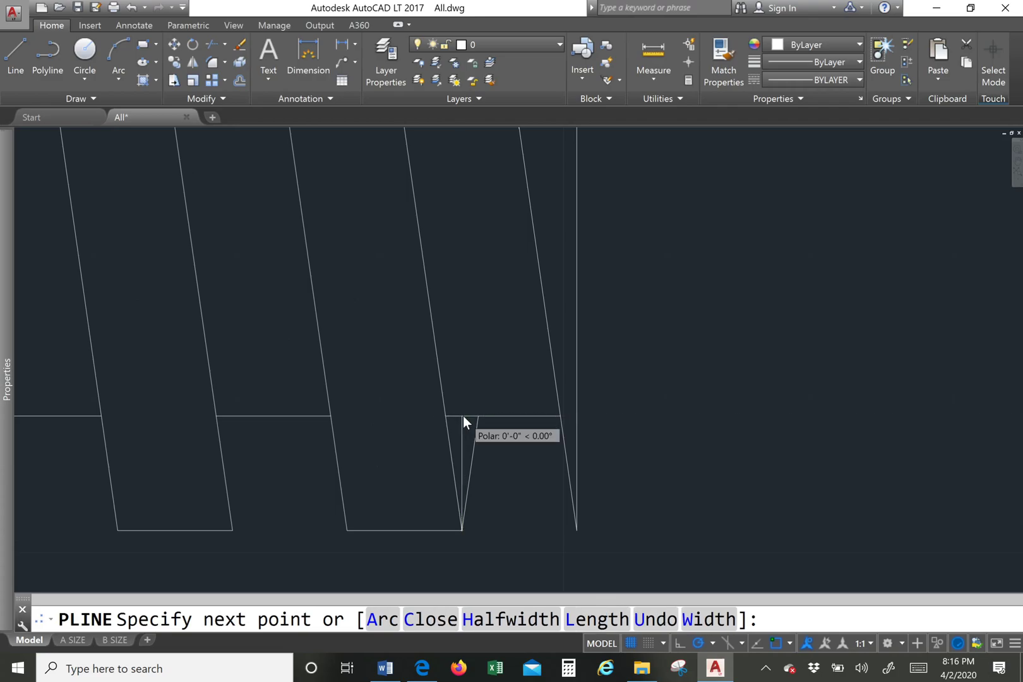
pyautogui.press('Return')
# Draw a sloped polyline from that corner to shape the last bottom tooth
pyautogui.rightClick(472, 357)
pyautogui.click(473, 360)
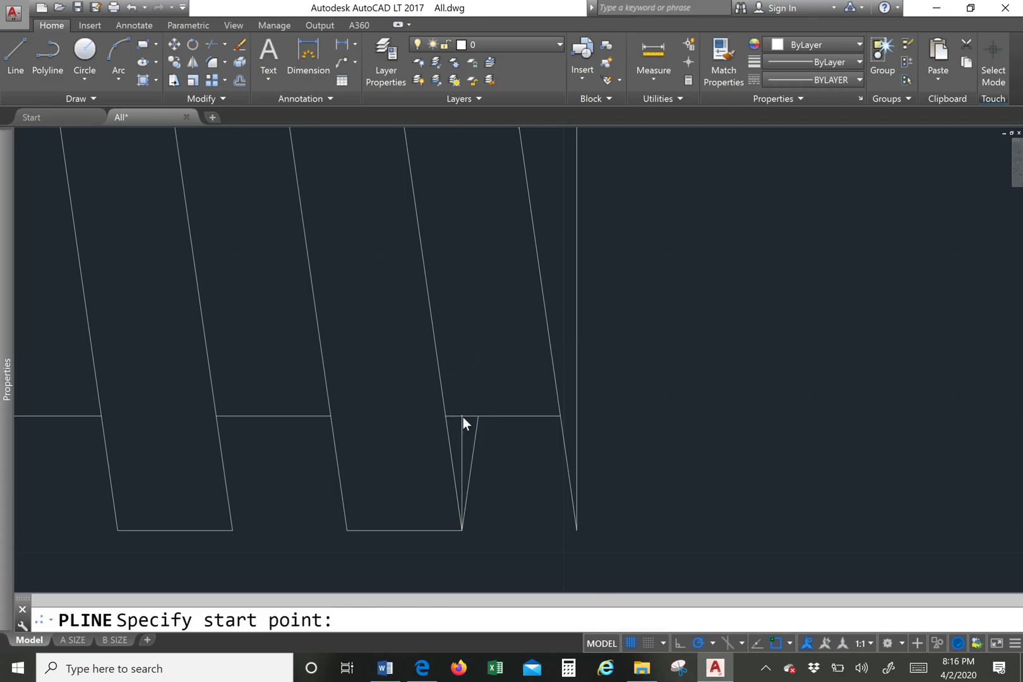
pyautogui.click(463, 416)
pyautogui.scroll(-3, 463, 416)
pyautogui.click(447, 349)
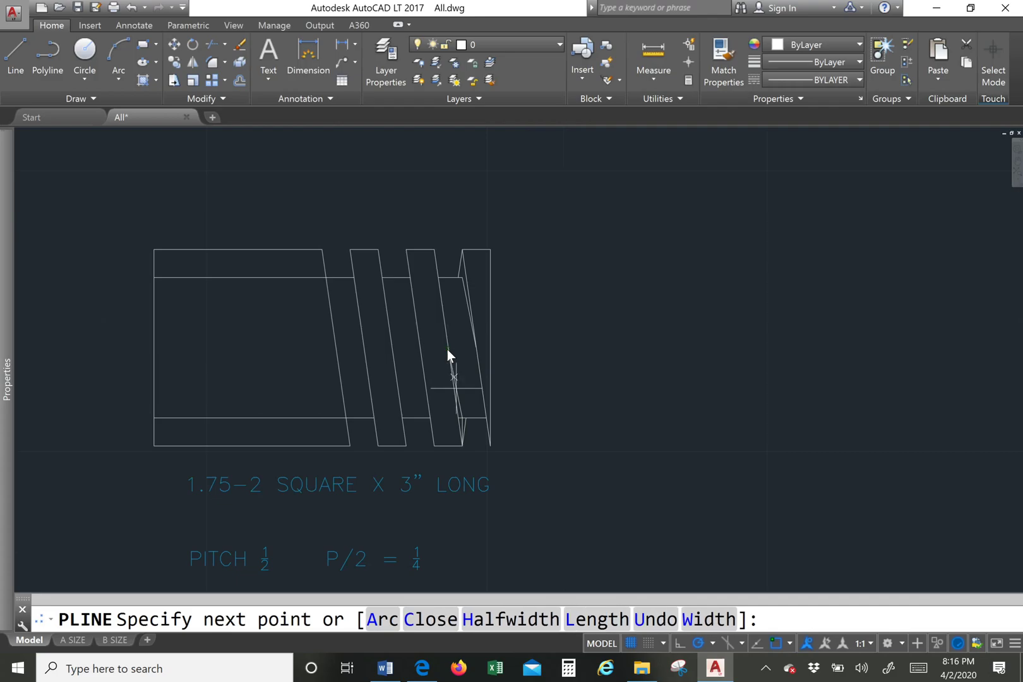
pyautogui.press('Return')
pyautogui.scroll(2, 461, 429)
# Trim the excess lines in the end gap and select the leftover short vertical line
pyautogui.click(215, 43)
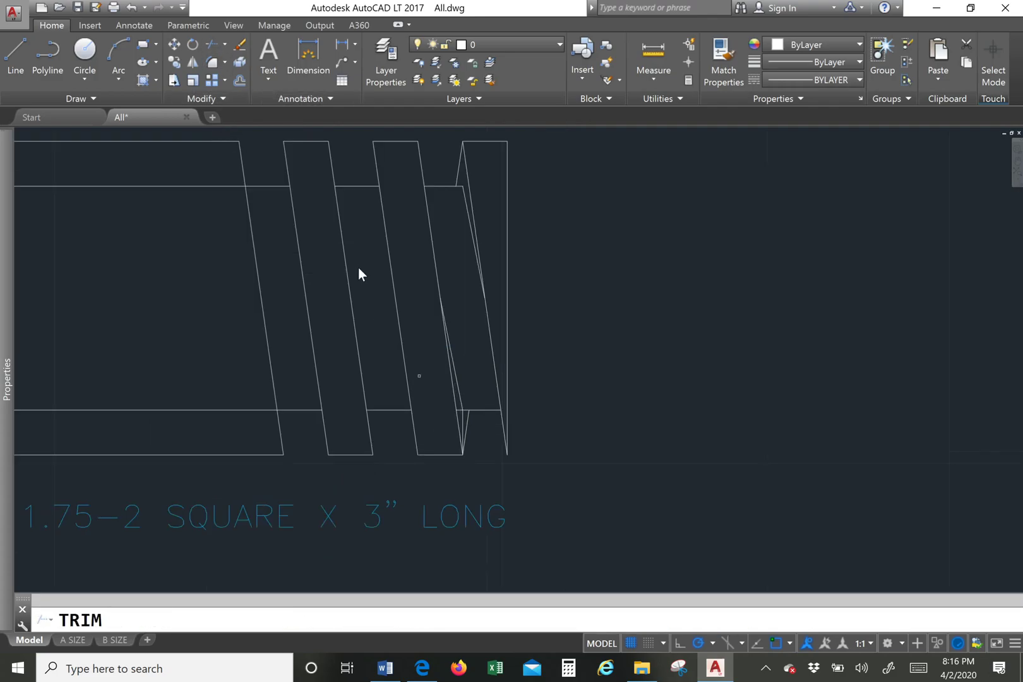
pyautogui.press('Return')
pyautogui.scroll(4, 358, 267)
pyautogui.click(447, 332)
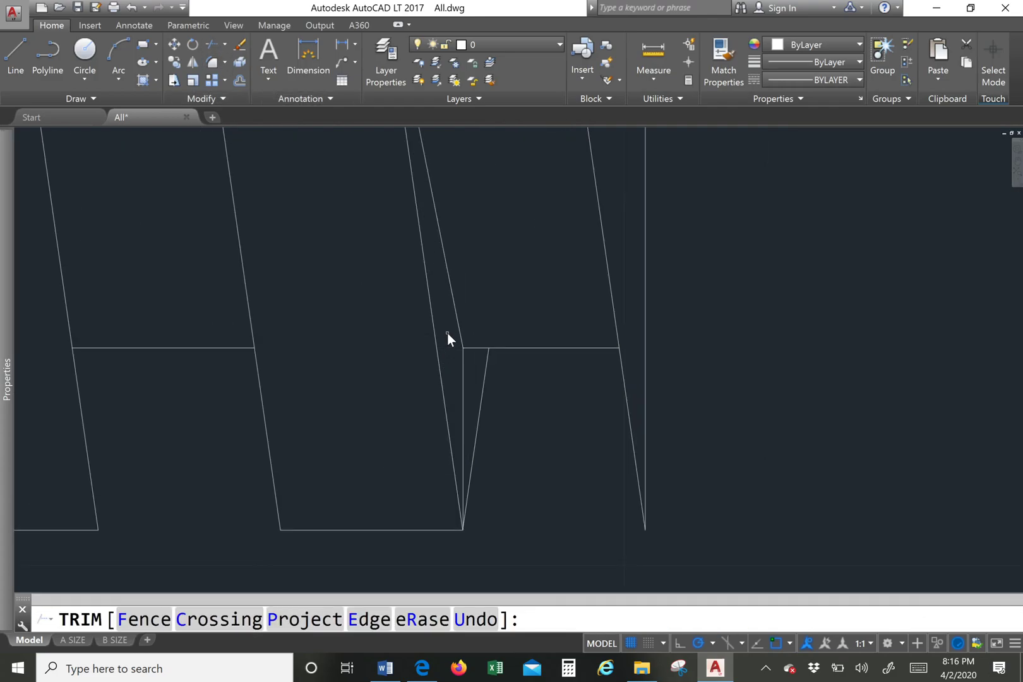
pyautogui.press('Return')
pyautogui.click(471, 368)
pyautogui.click(453, 385)
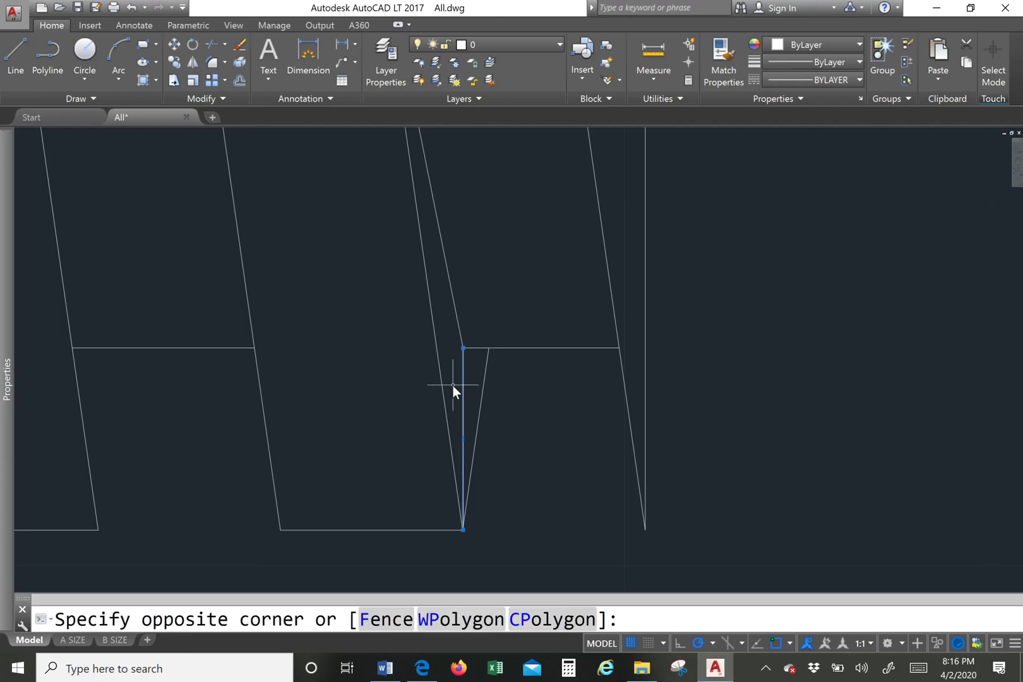
pyautogui.scroll(-5, 453, 385)
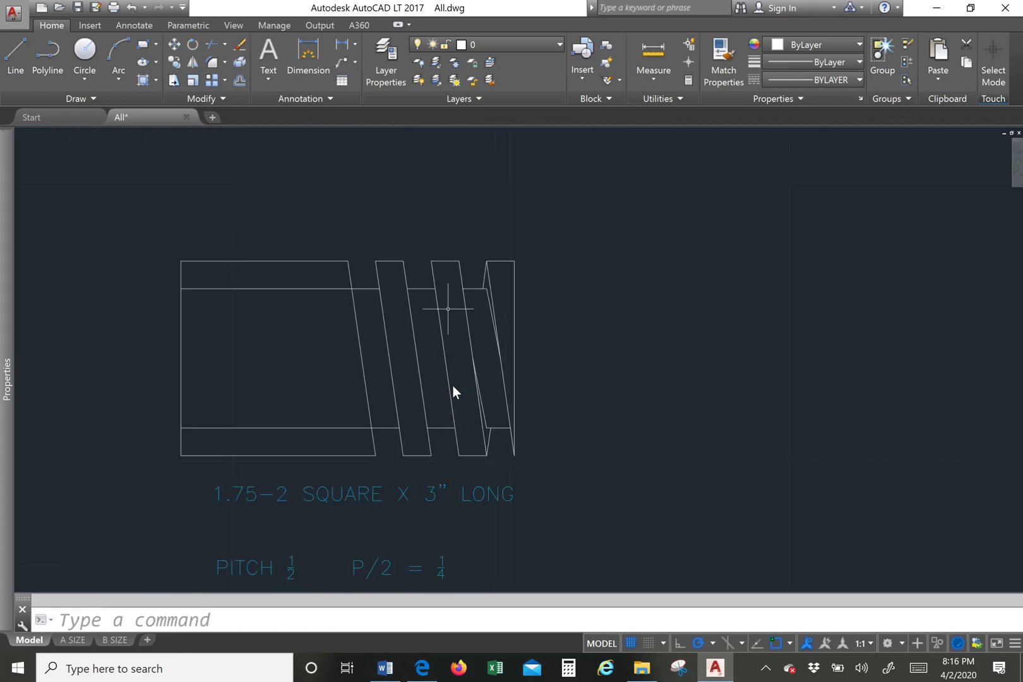
# Select the short and long slanted flank lines at the thread's right end
pyautogui.scroll(6, 452, 385)
pyautogui.click(496, 305)
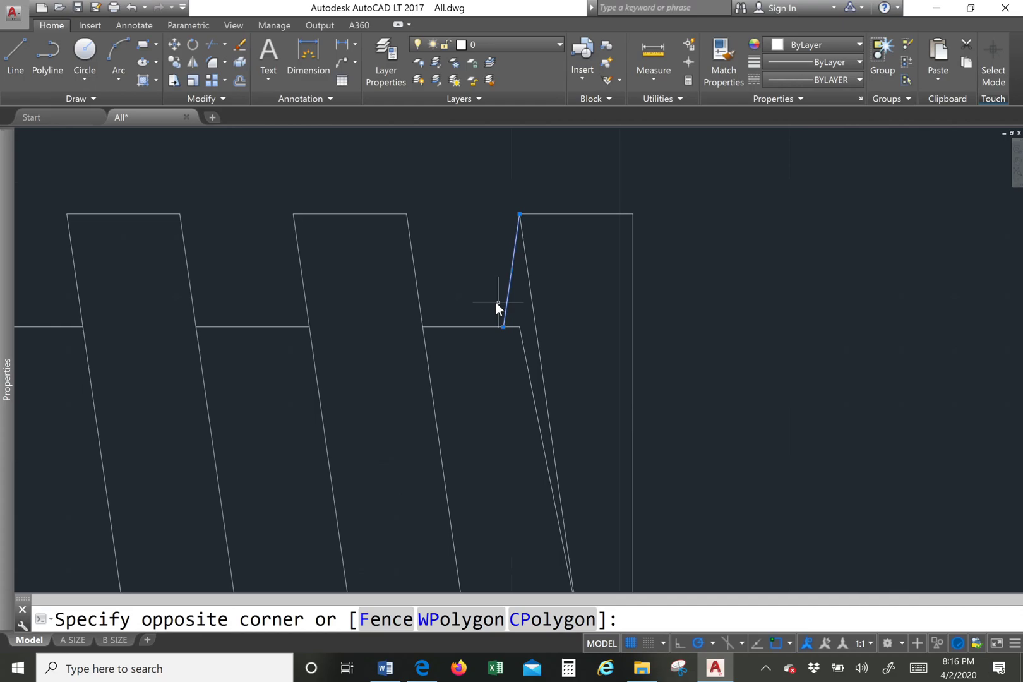
pyautogui.click(537, 365)
pyautogui.click(537, 365)
pyautogui.click(530, 378)
pyautogui.scroll(-8, 529, 377)
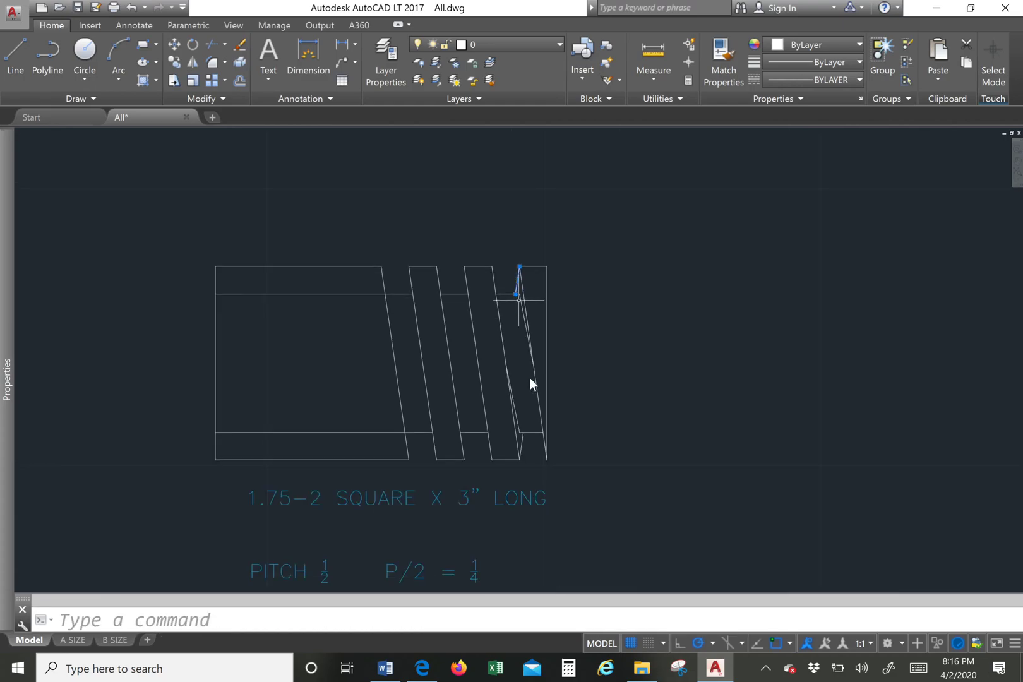
pyautogui.scroll(6, 530, 378)
pyautogui.click(514, 268)
pyautogui.click(514, 265)
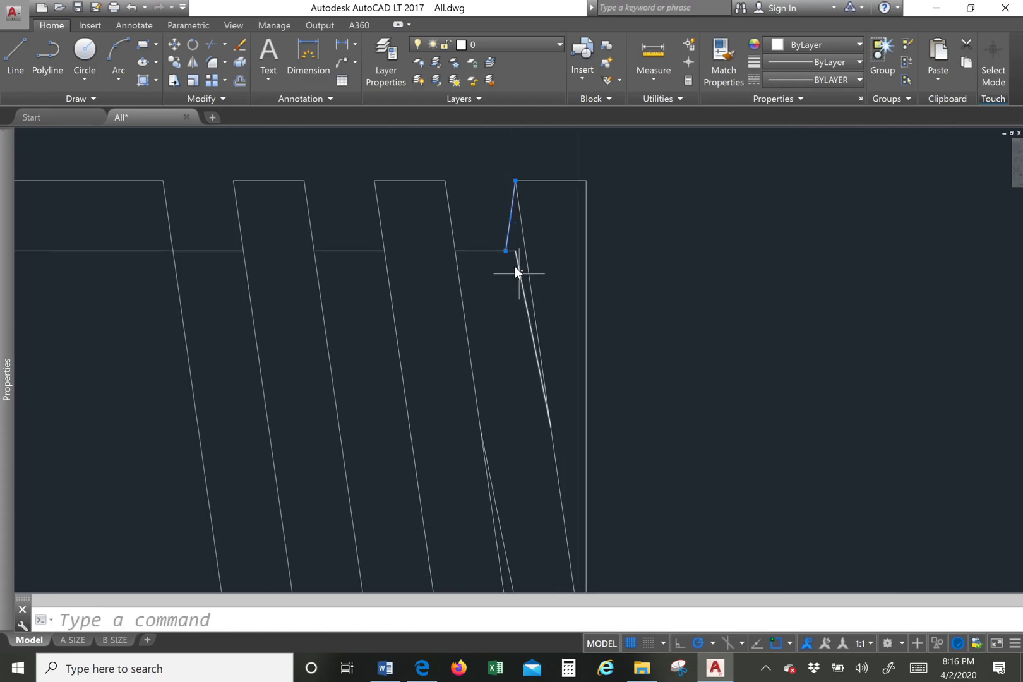
pyautogui.click(521, 273)
pyautogui.click(517, 285)
pyautogui.scroll(-2, 519, 286)
pyautogui.scroll(3, 518, 285)
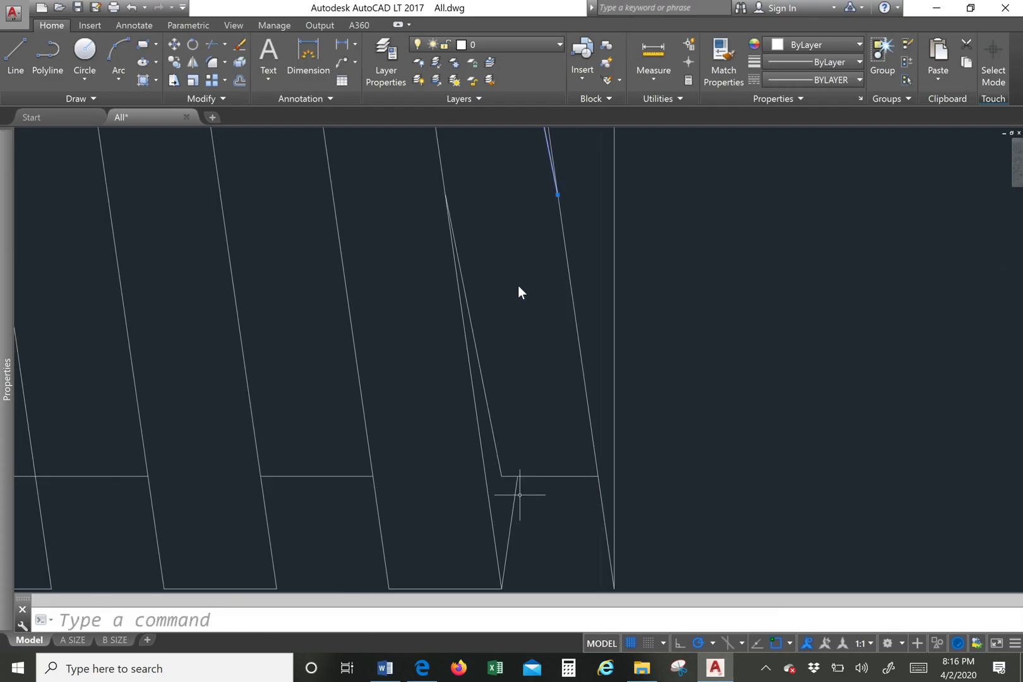
pyautogui.click(522, 486)
pyautogui.click(504, 508)
pyautogui.click(501, 448)
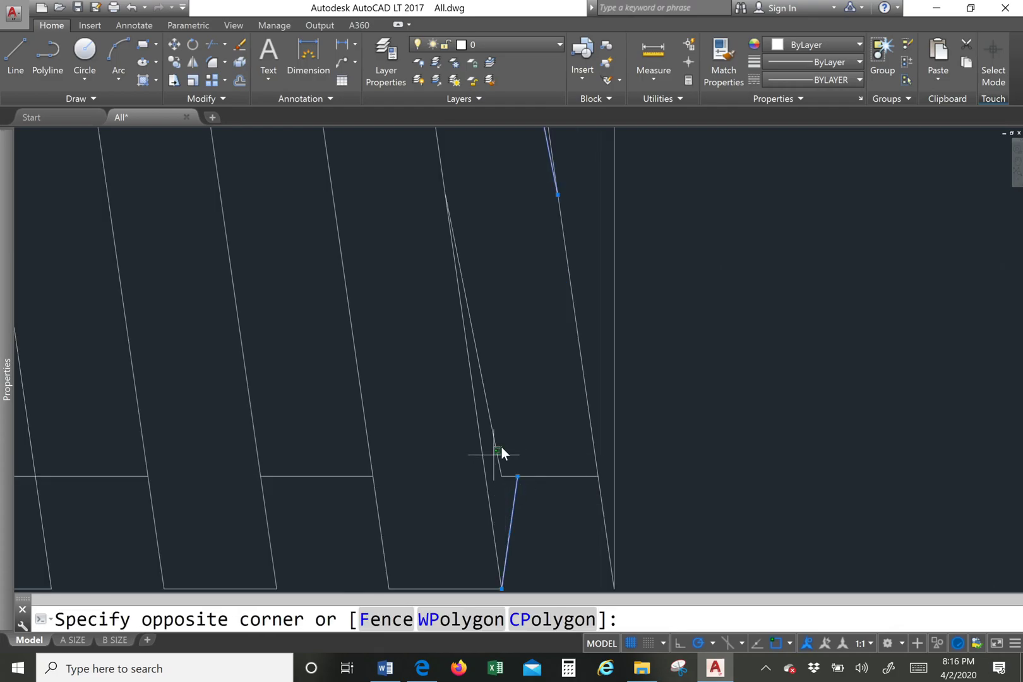
pyautogui.click(491, 459)
pyautogui.scroll(-3, 491, 458)
pyautogui.scroll(3, 491, 458)
# Copy the selected flank lines from the crest tip one pitch left to the next crest
pyautogui.rightClick(491, 458)
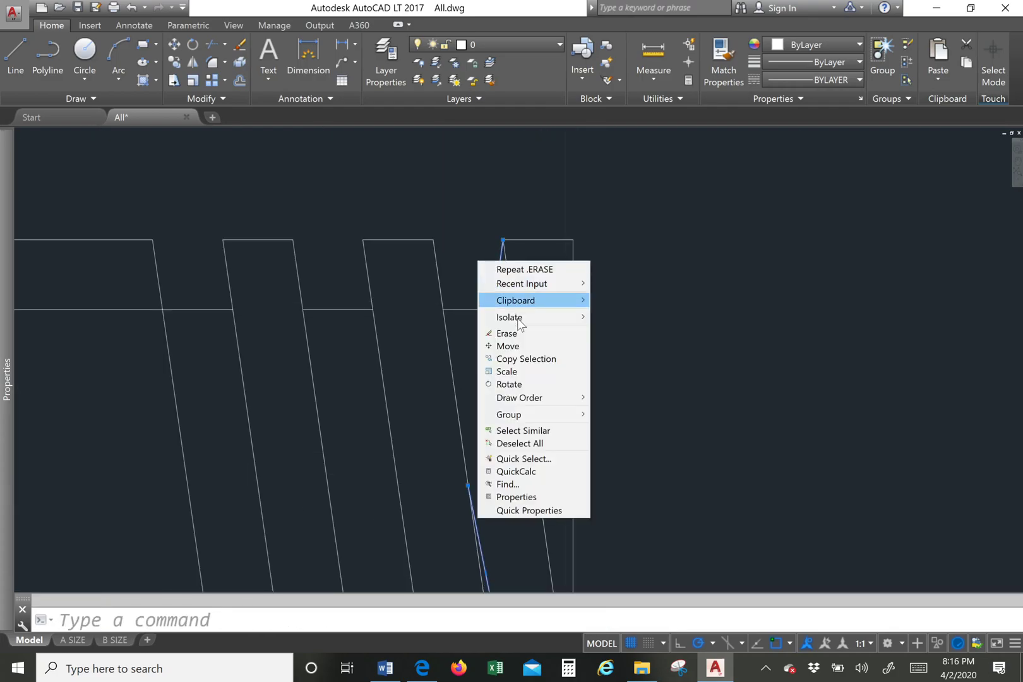
pyautogui.click(522, 356)
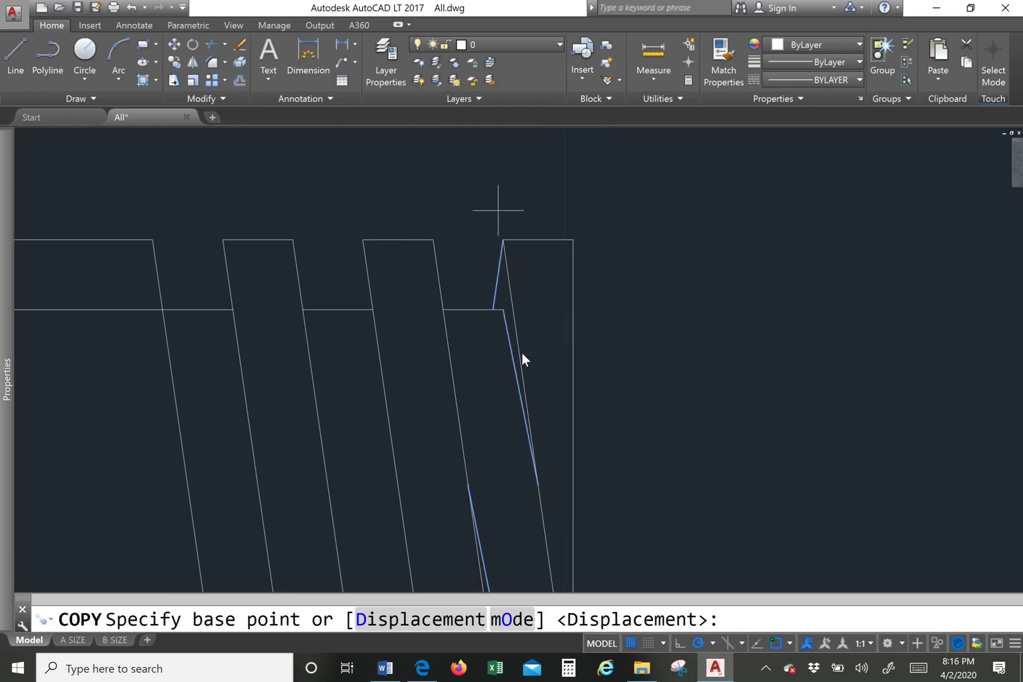
pyautogui.click(503, 239)
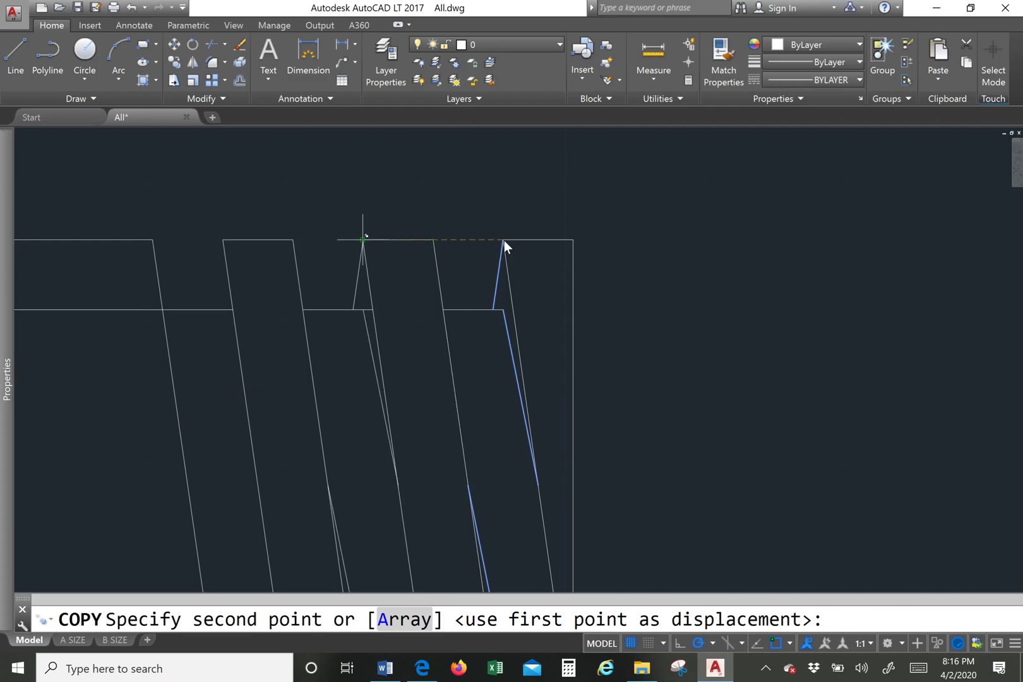
pyautogui.click(363, 238)
pyautogui.scroll(-2, 363, 240)
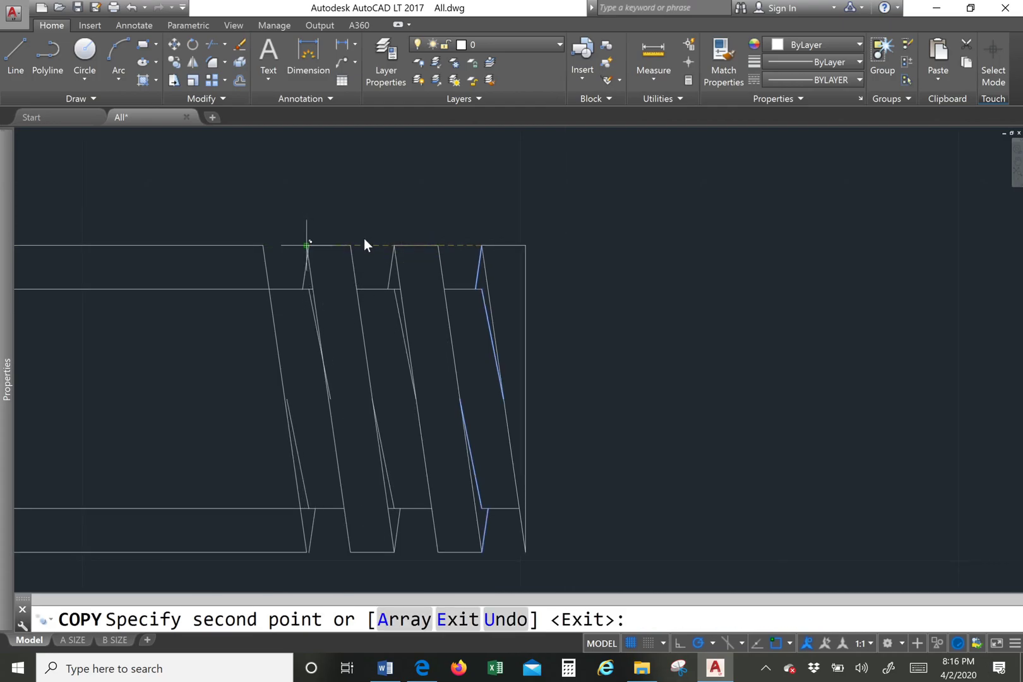
pyautogui.scroll(-1, 363, 238)
pyautogui.press('Return')
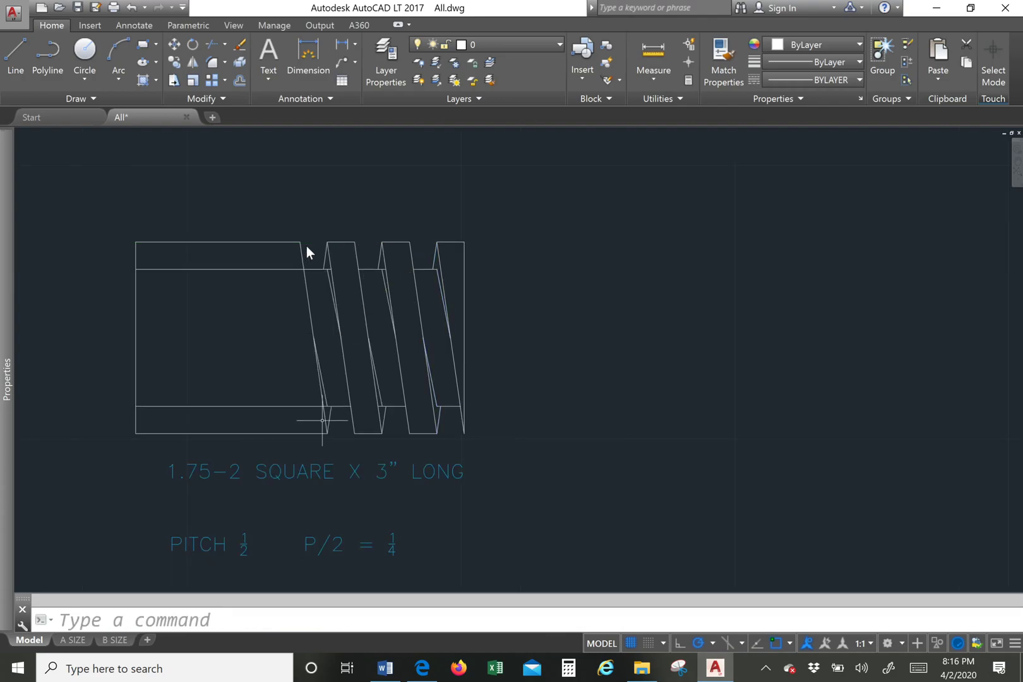
# Select the new crest's thread lines, including the left thread line
pyautogui.scroll(3, 227, 174)
pyautogui.scroll(-4, 305, 247)
pyautogui.scroll(2, 306, 248)
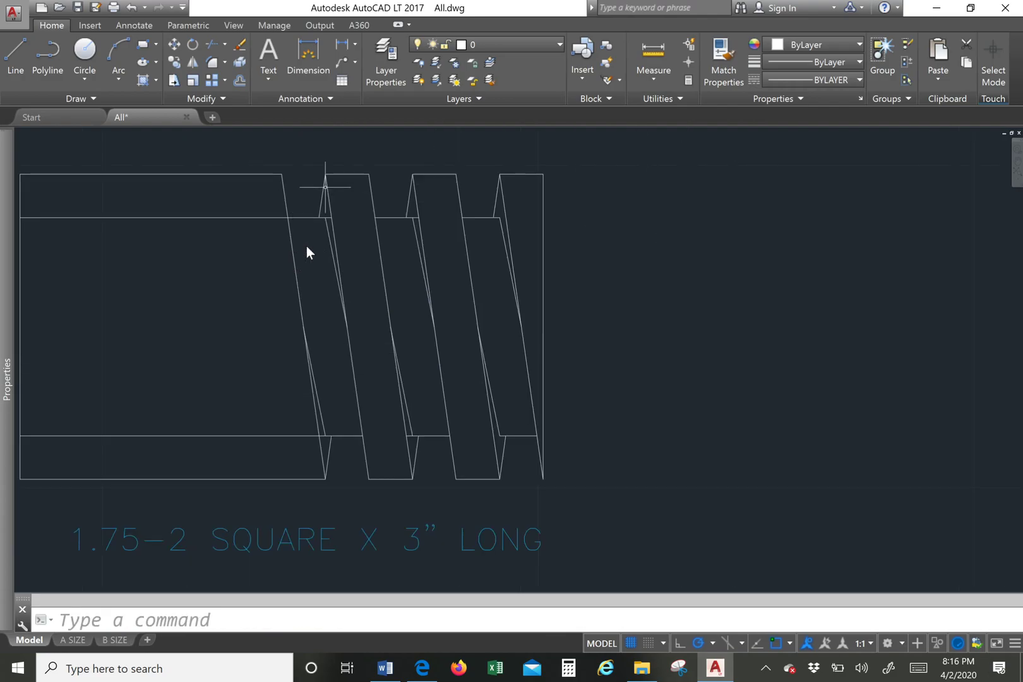
pyautogui.click(341, 188)
pyautogui.click(305, 191)
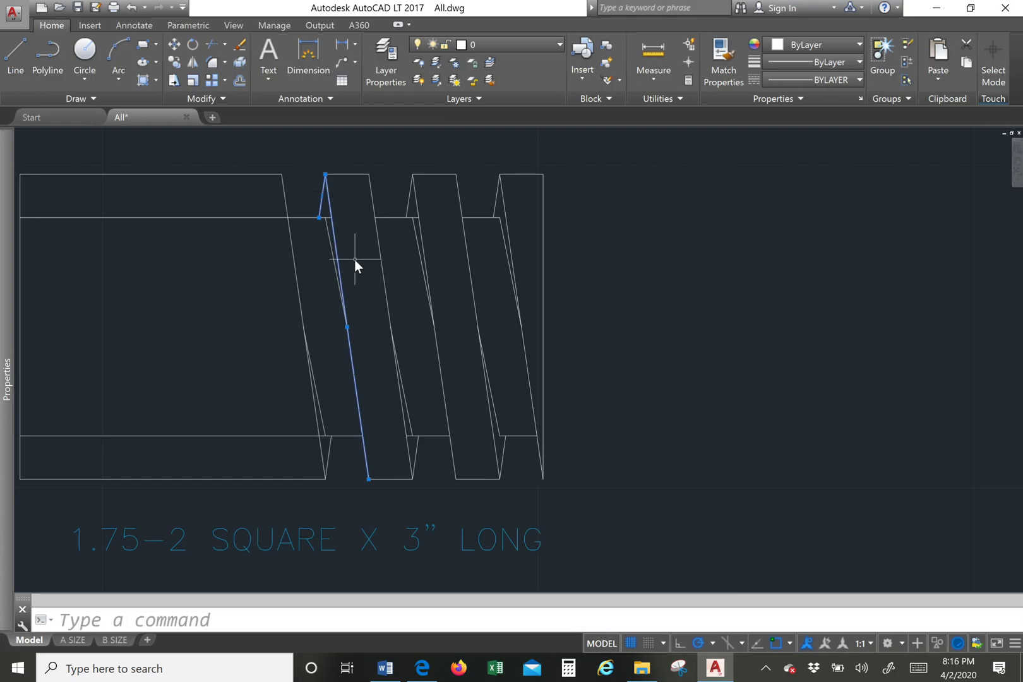
pyautogui.click(353, 260)
pyautogui.click(291, 379)
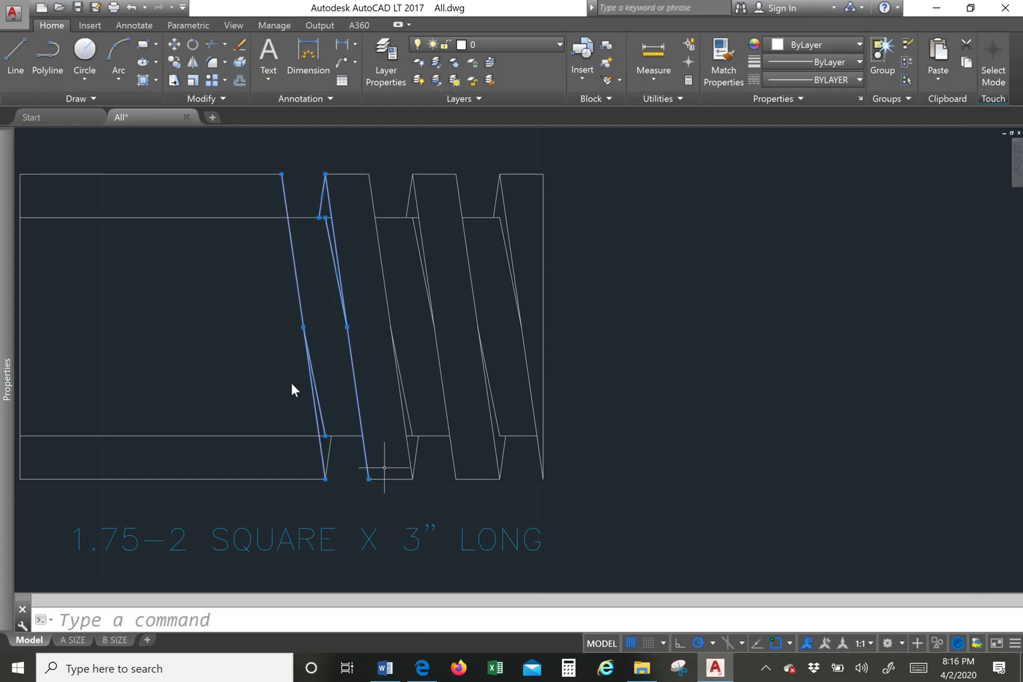
pyautogui.rightClick(325, 221)
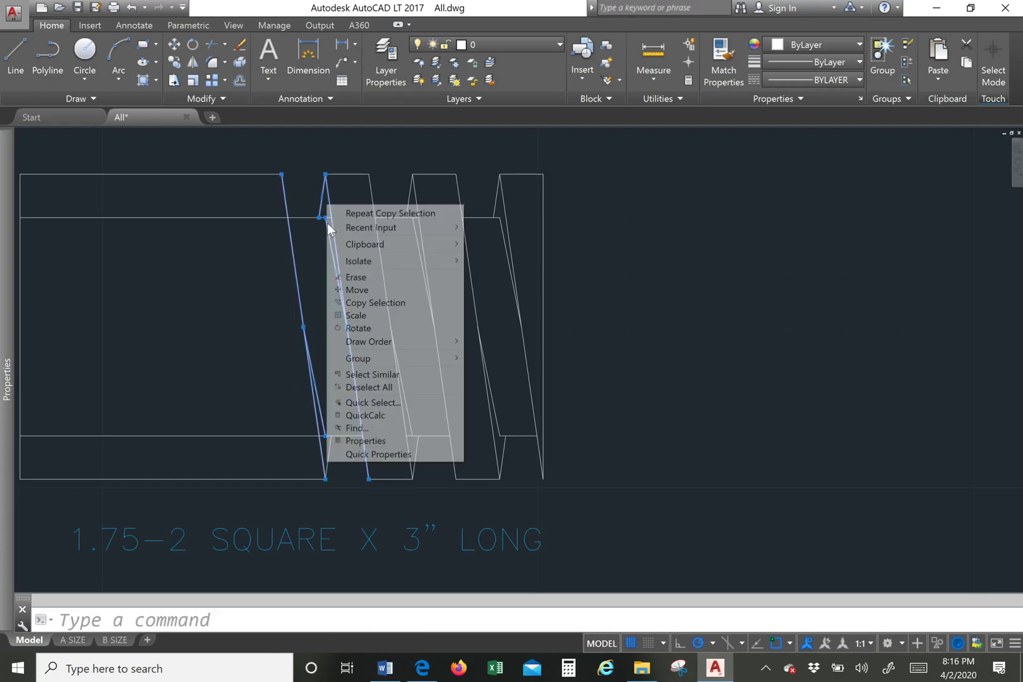
# Copy the crest lines from the top-right corner to three more crest positions leftward
pyautogui.click(376, 302)
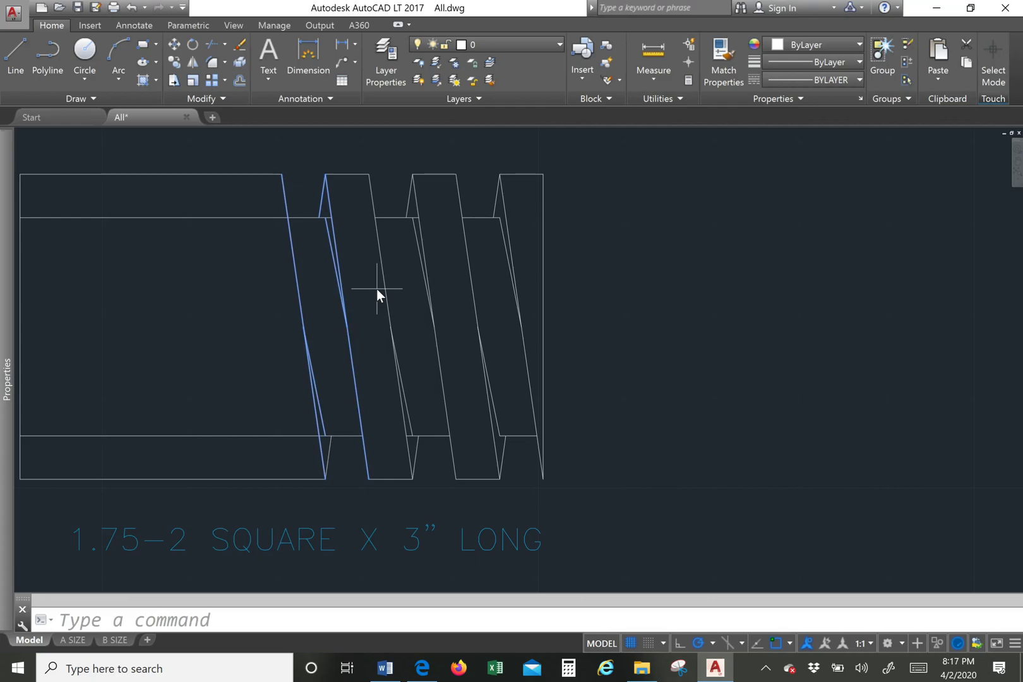
pyautogui.click(371, 174)
pyautogui.click(284, 173)
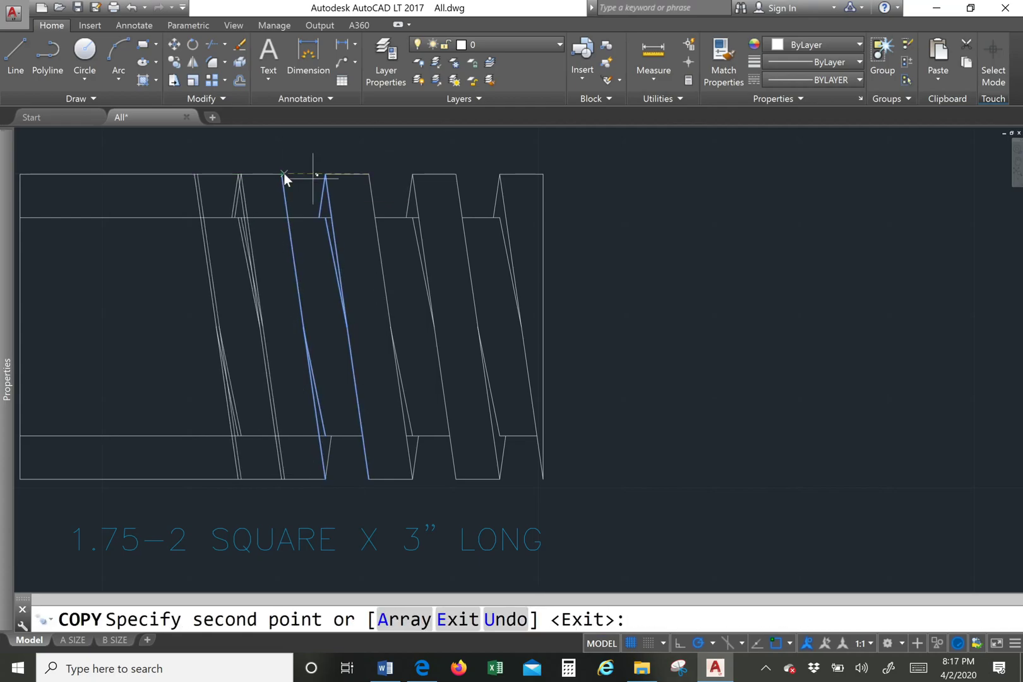
pyautogui.scroll(-4, 283, 173)
pyautogui.scroll(4, 283, 173)
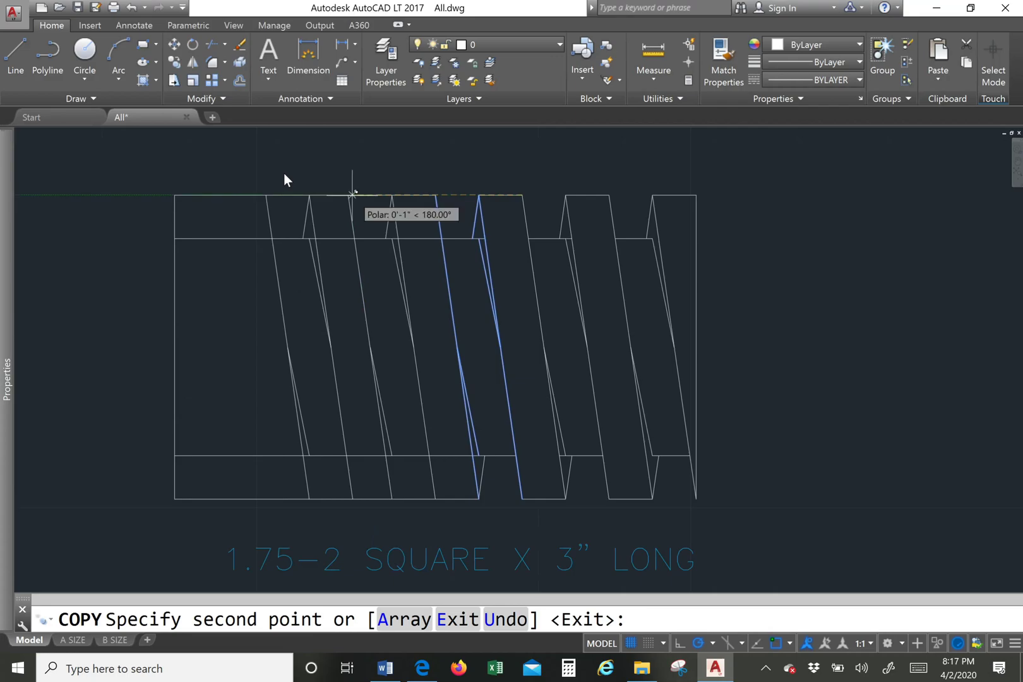
pyautogui.click(351, 201)
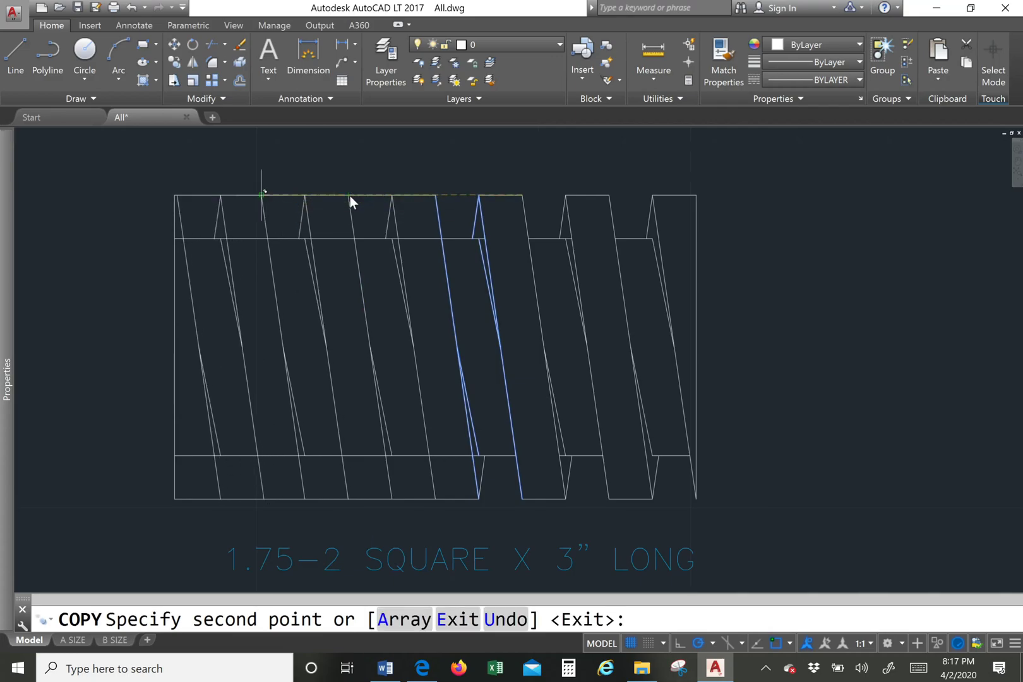
pyautogui.click(262, 196)
pyautogui.scroll(-2, 262, 196)
pyautogui.press('Escape')
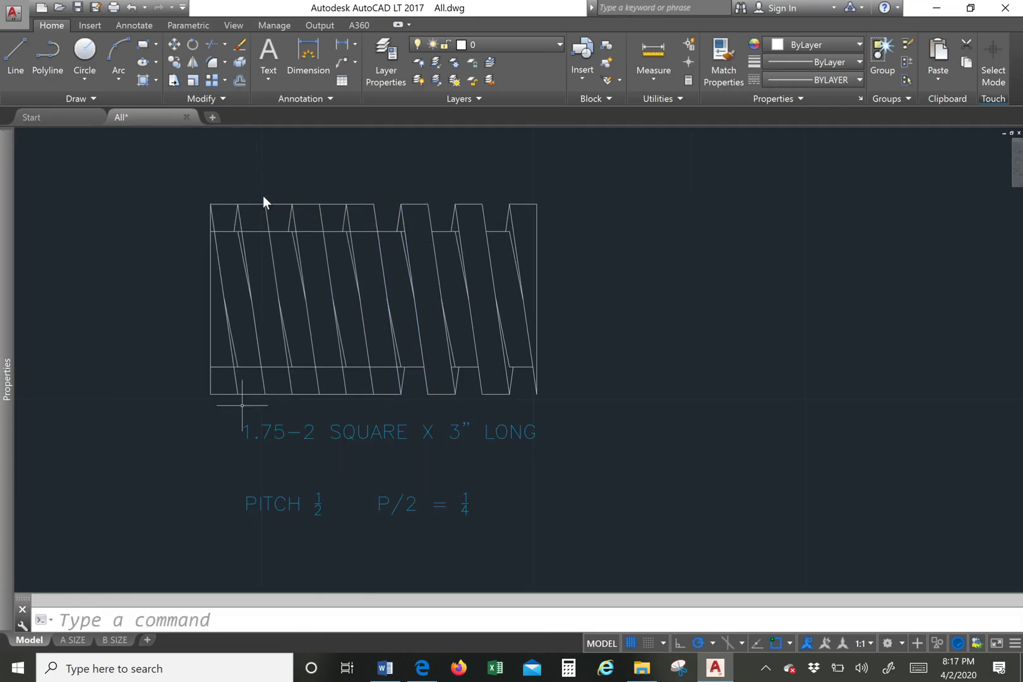
pyautogui.scroll(-2, 239, 353)
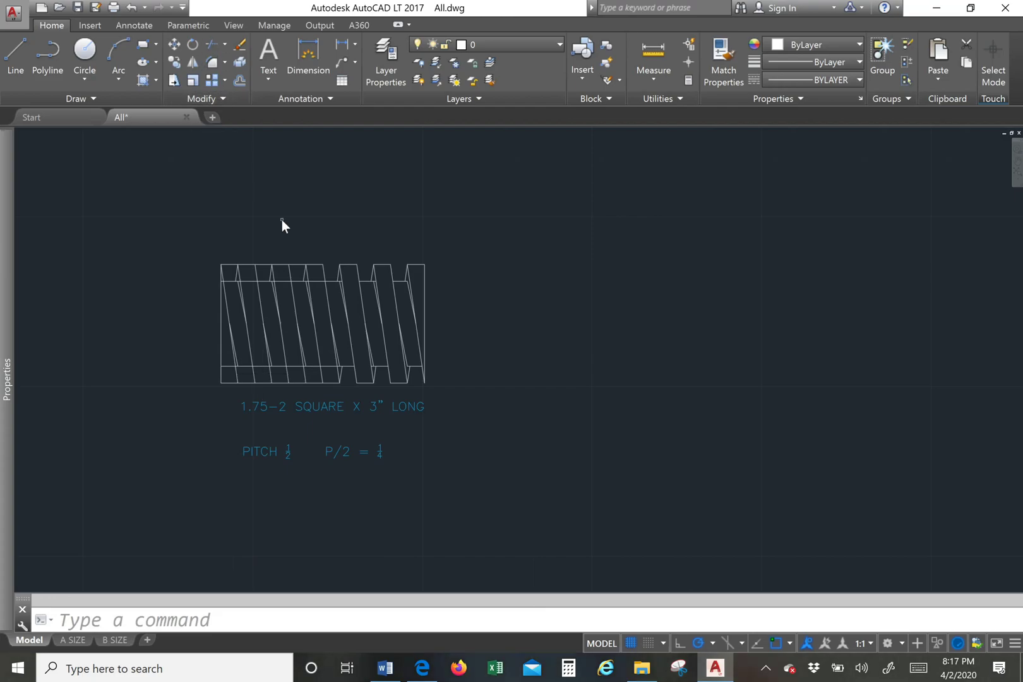
# Start TRIM (tr) and cut the top line between two crests
pyautogui.scroll(4, 281, 219)
pyautogui.write('tr')
pyautogui.press('Return')
pyautogui.press('Return')
pyautogui.scroll(2, 281, 220)
pyautogui.moveTo(239, 155); pyautogui.dragTo(237, 182)
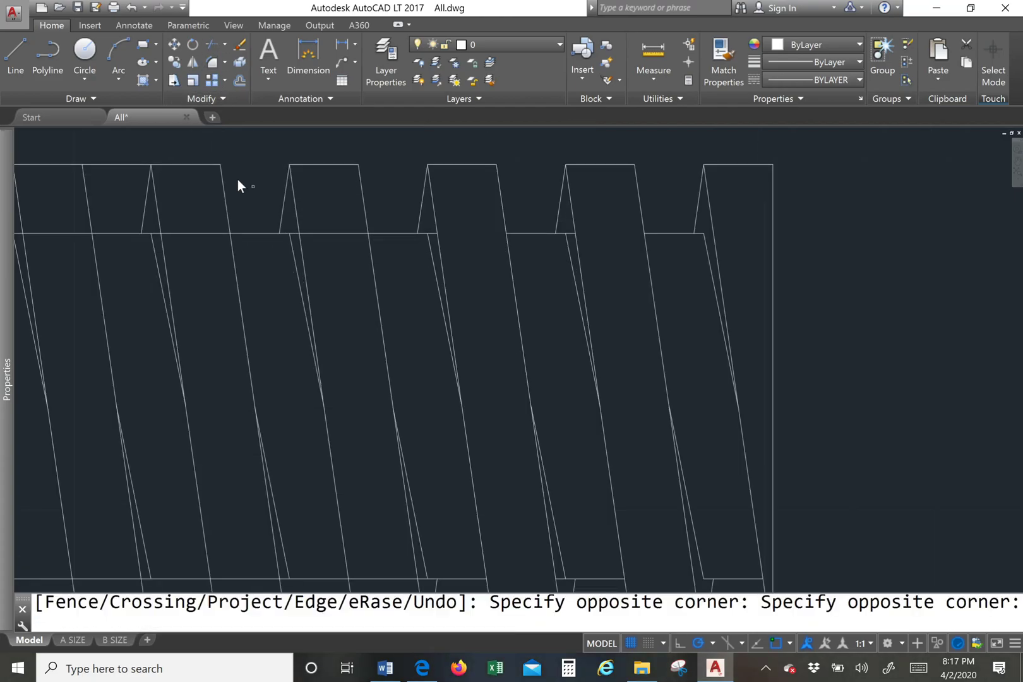
pyautogui.scroll(6, 315, 247)
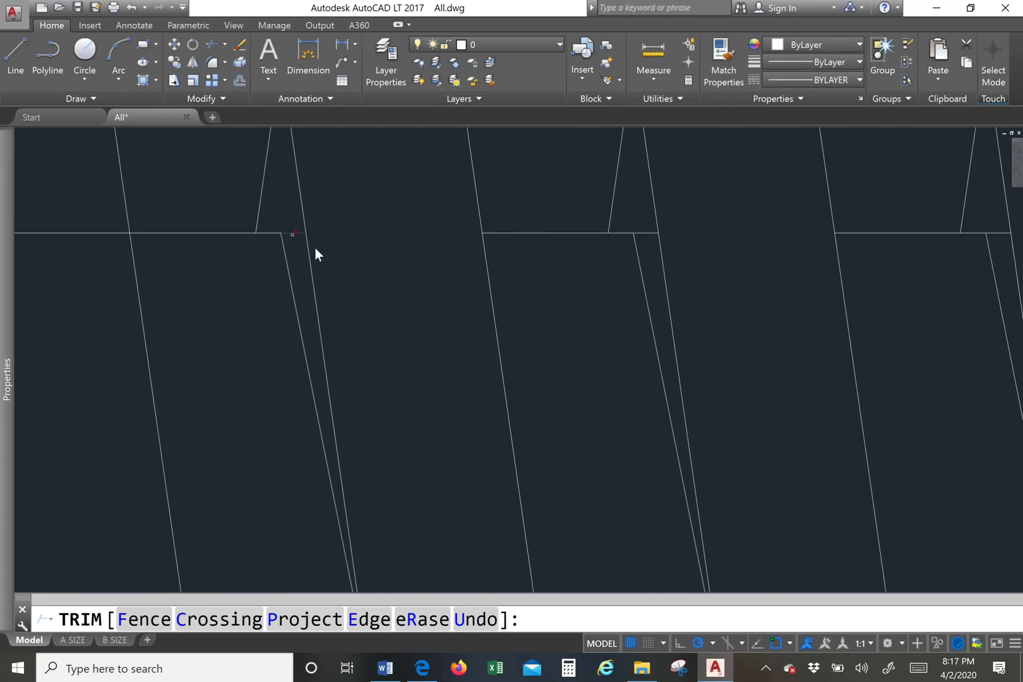
pyautogui.scroll(-5, 291, 219)
pyautogui.scroll(2, 291, 221)
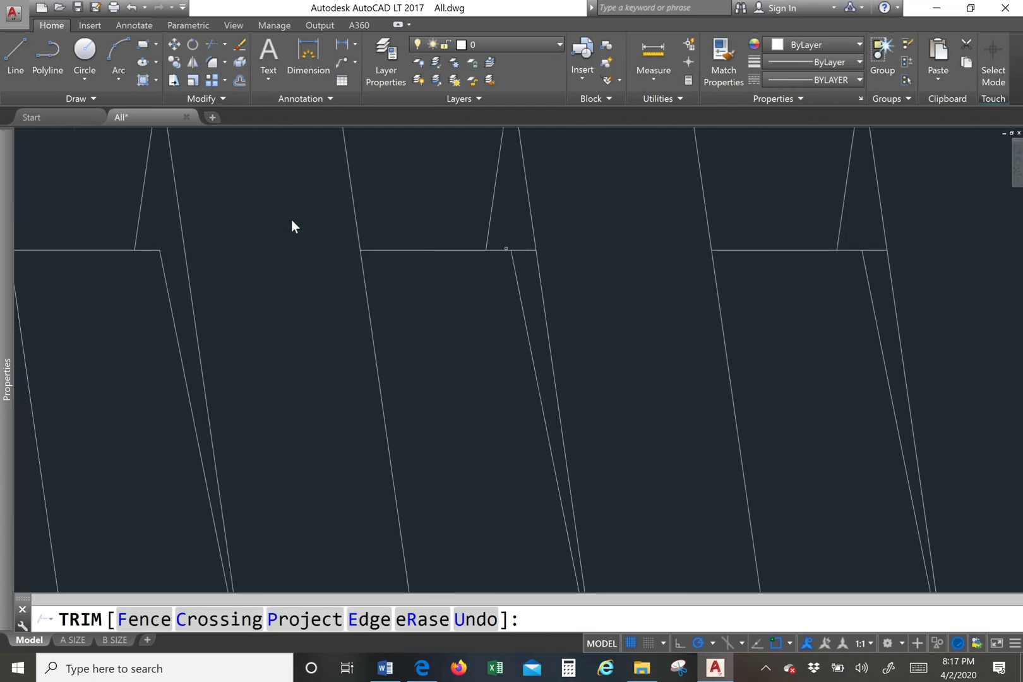
pyautogui.scroll(3, 521, 250)
pyautogui.scroll(-6, 521, 250)
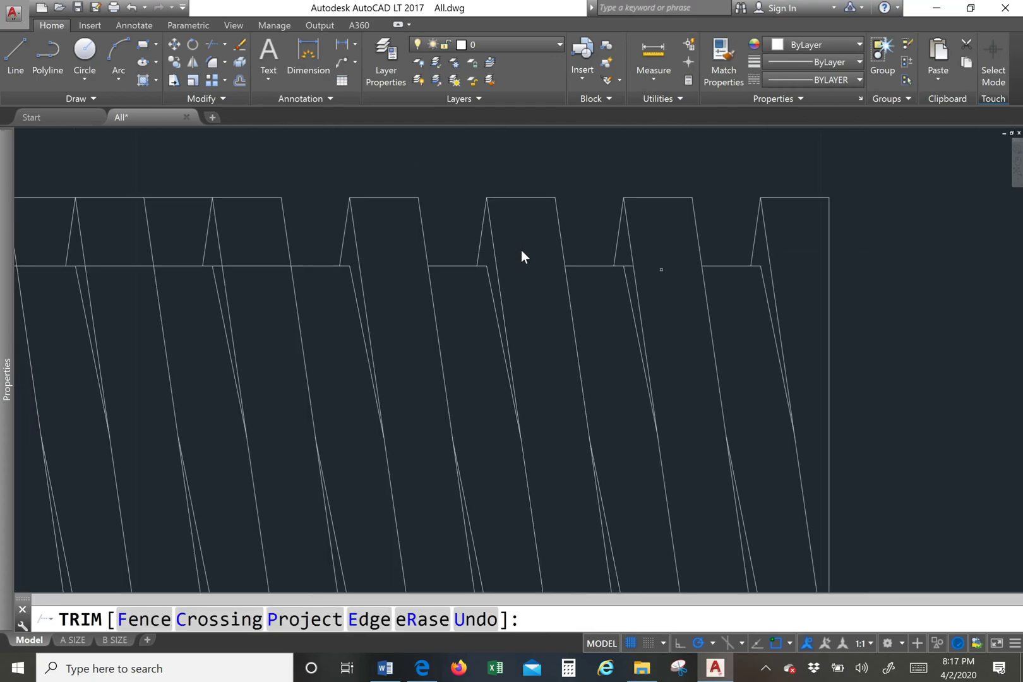
pyautogui.scroll(4, 522, 250)
# Trim several crest line segments between the middle thread teeth
pyautogui.click(598, 263)
pyautogui.scroll(-4, 599, 263)
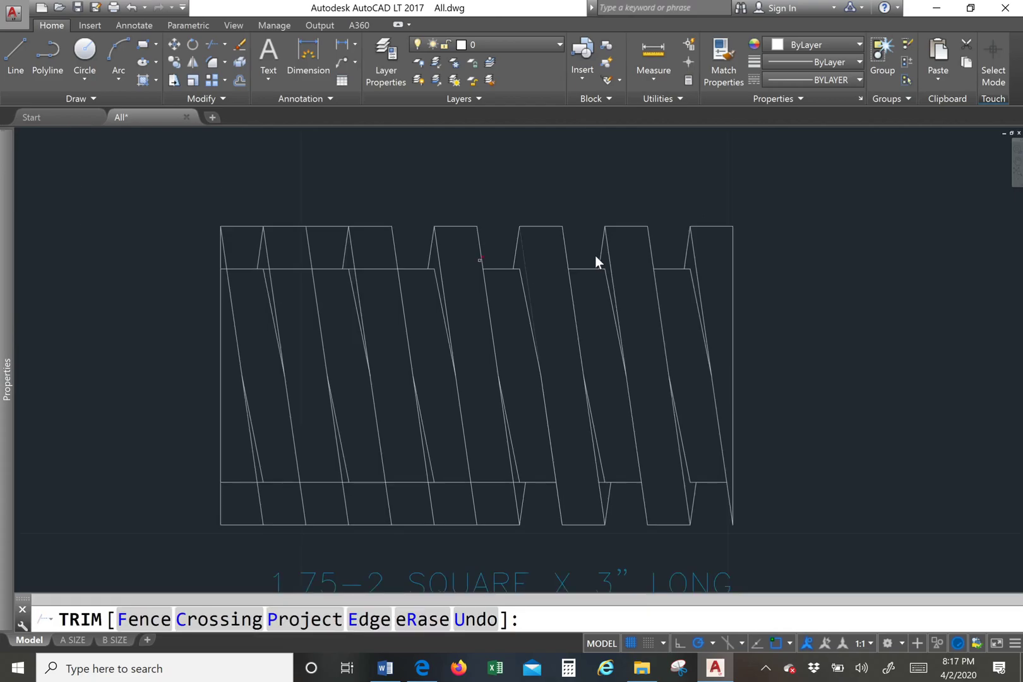
pyautogui.scroll(2, 598, 263)
pyautogui.click(332, 203)
pyautogui.scroll(3, 327, 221)
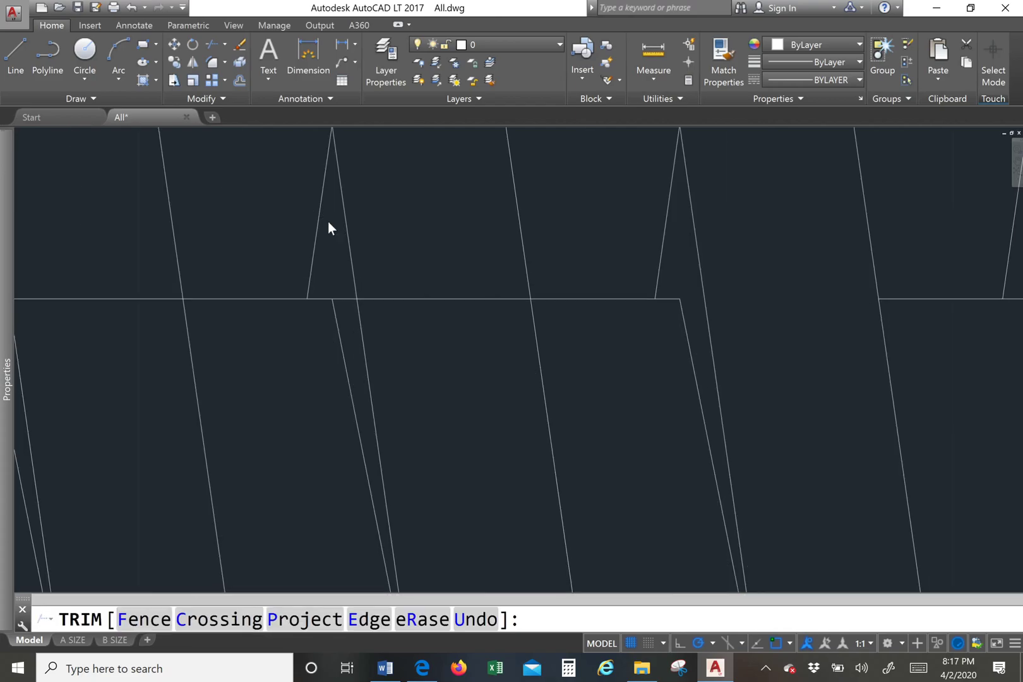
pyautogui.click(340, 288)
pyautogui.scroll(-6, 340, 288)
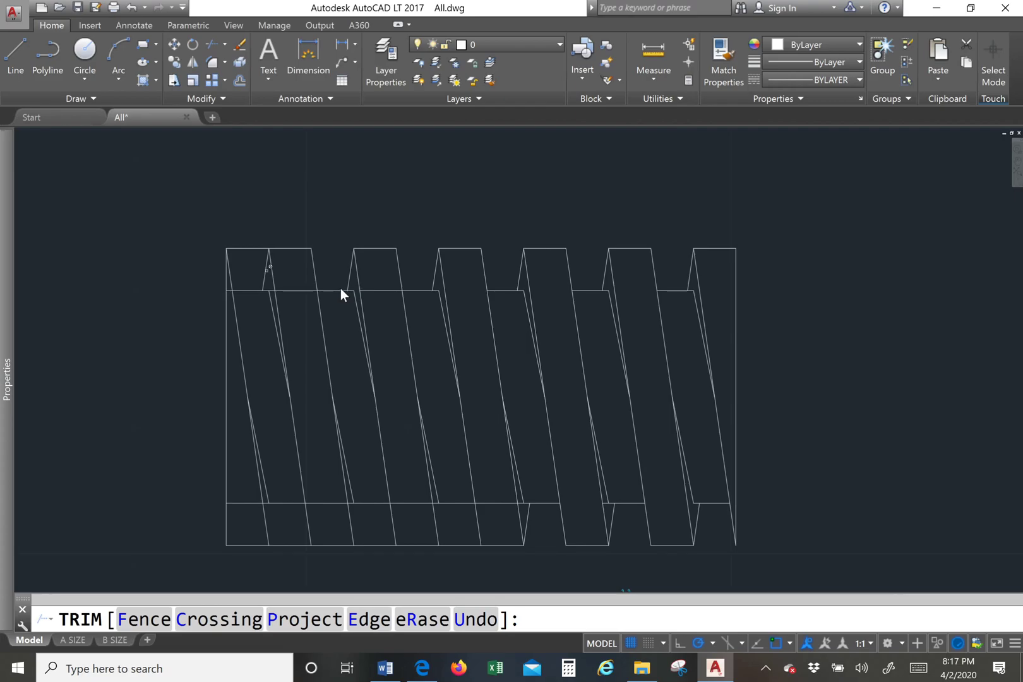
pyautogui.scroll(3, 244, 233)
pyautogui.click(234, 262)
pyautogui.scroll(2, 234, 263)
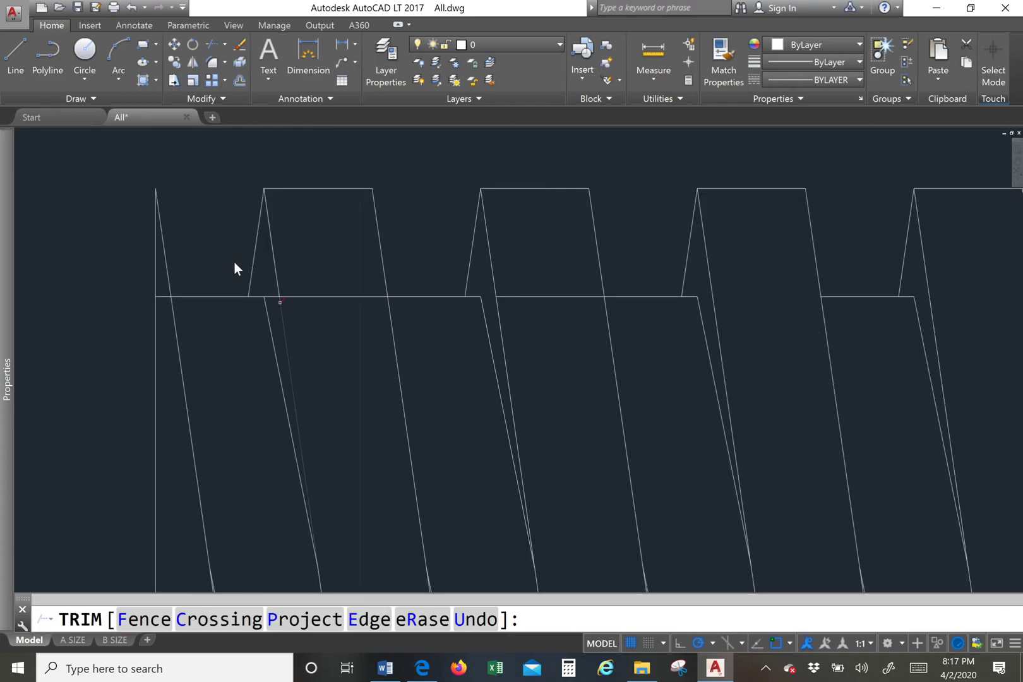
pyautogui.click(313, 295)
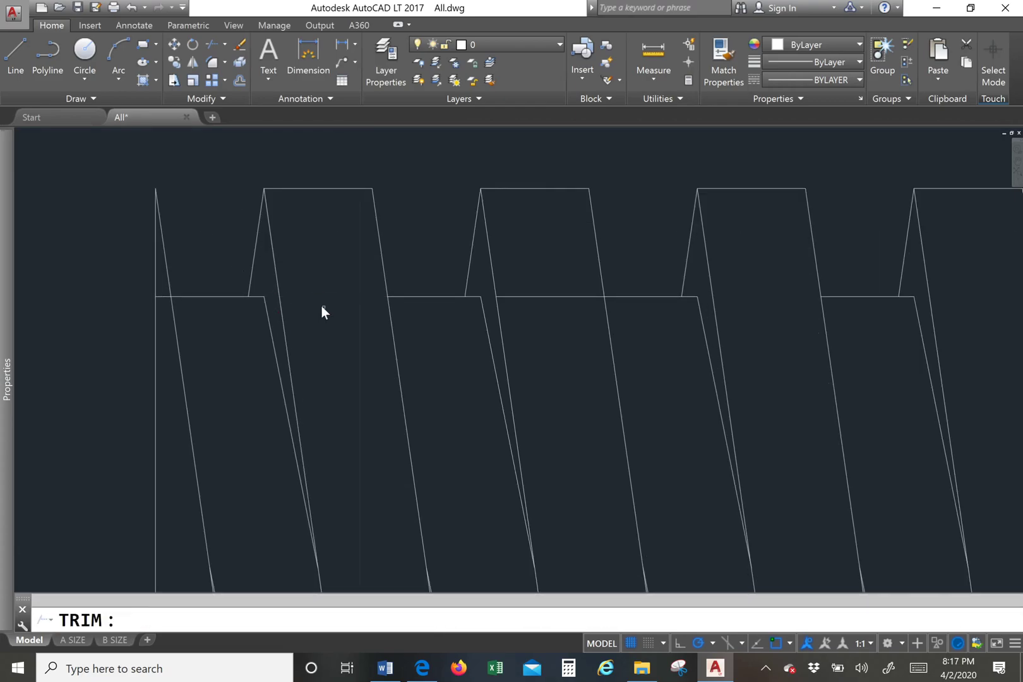
pyautogui.scroll(-5, 320, 306)
pyautogui.scroll(2, 400, 238)
# Trim the remaining crest segments between teeth with crossing windows and end TRIM
pyautogui.click(399, 257)
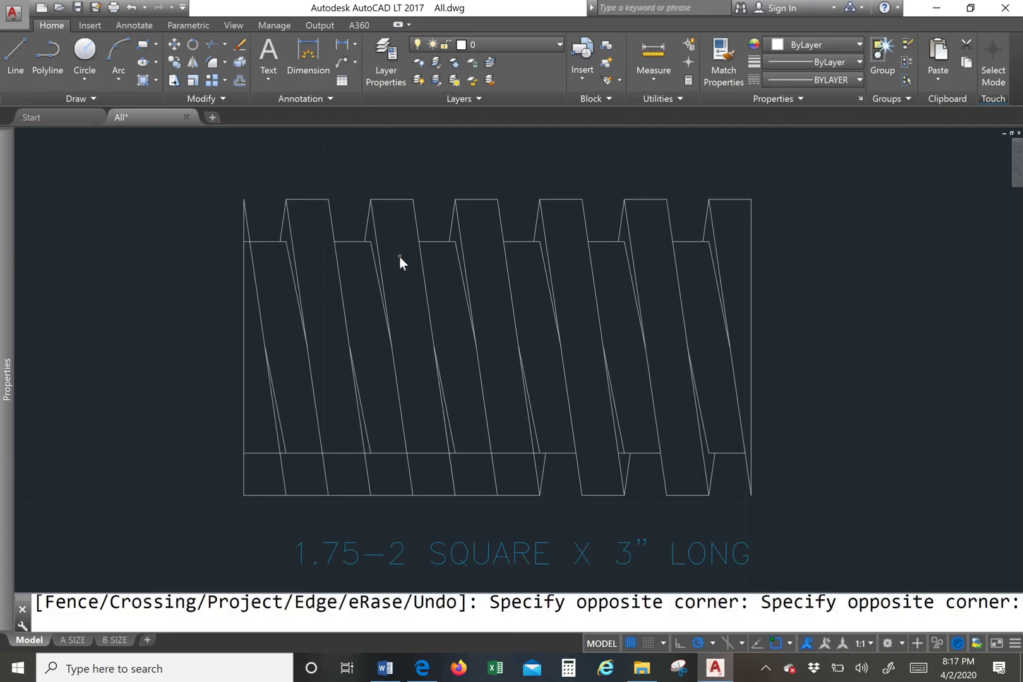
pyautogui.scroll(-6, 399, 257)
pyautogui.scroll(2, 399, 257)
pyautogui.scroll(4, 399, 256)
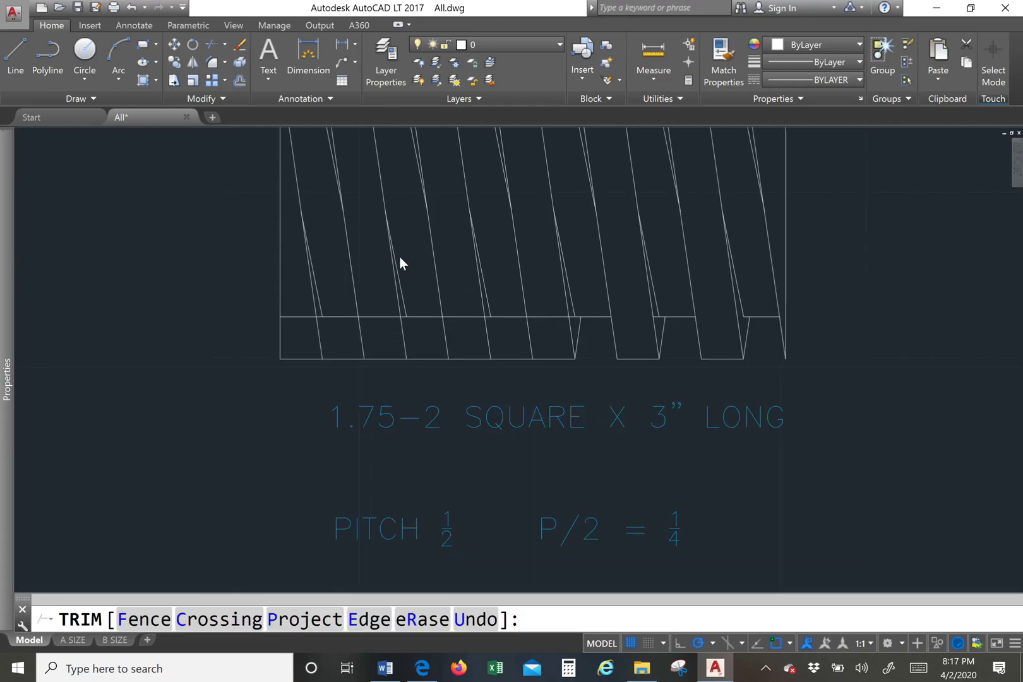
pyautogui.scroll(1, 399, 256)
pyautogui.scroll(-1, 399, 256)
pyautogui.scroll(2, 399, 255)
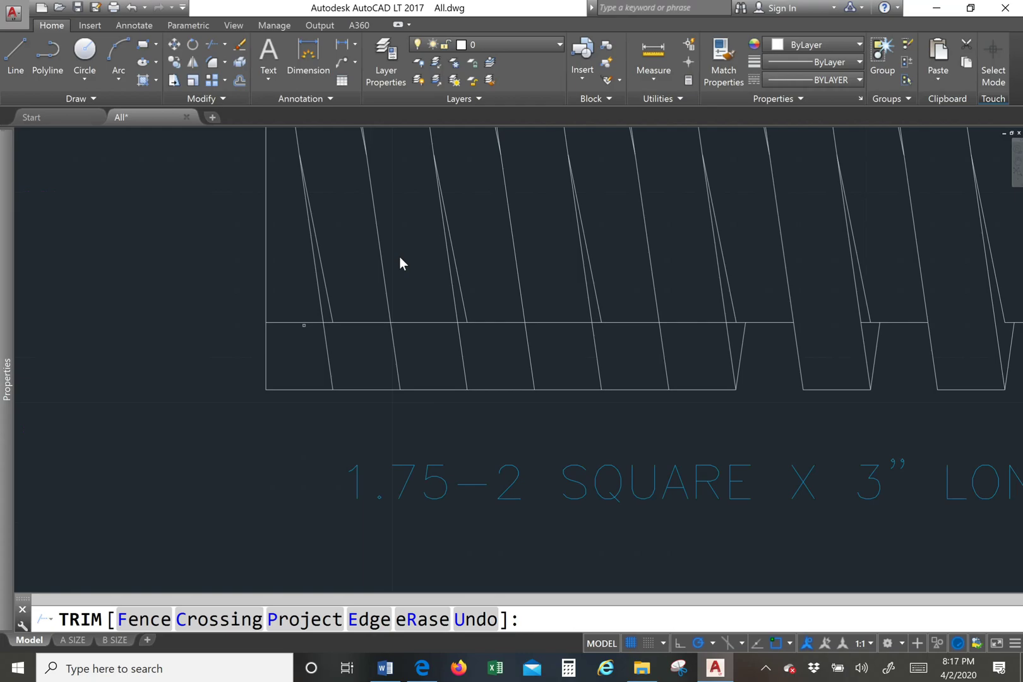
pyautogui.click(439, 318)
pyautogui.click(424, 342)
pyautogui.click(303, 341)
pyautogui.click(303, 341)
pyautogui.scroll(2, 302, 340)
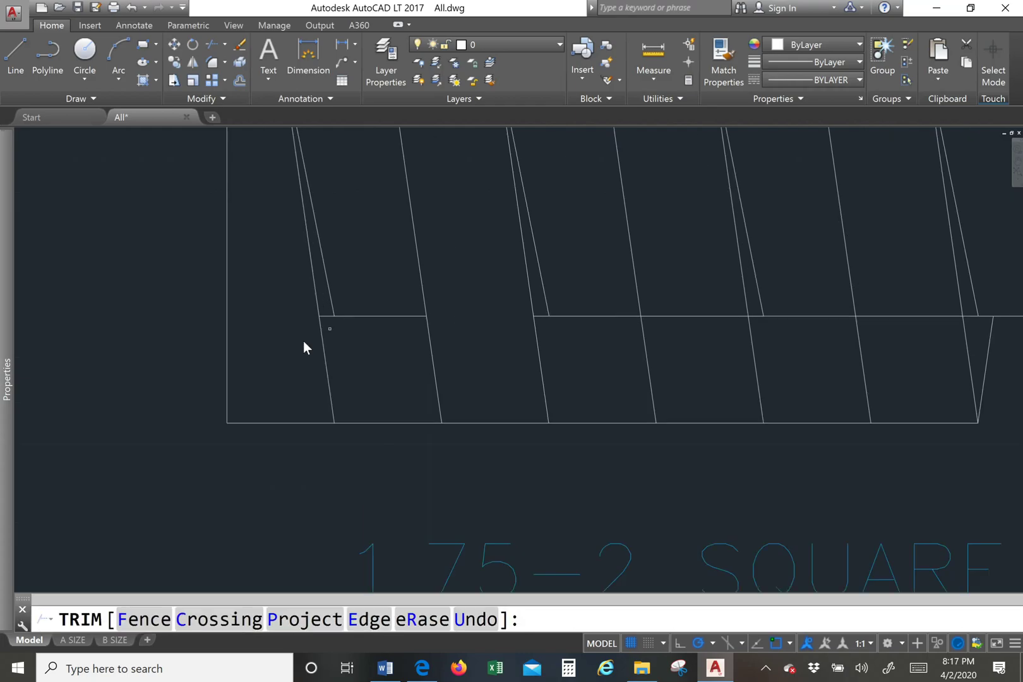
pyautogui.scroll(1, 303, 347)
pyautogui.scroll(-5, 303, 348)
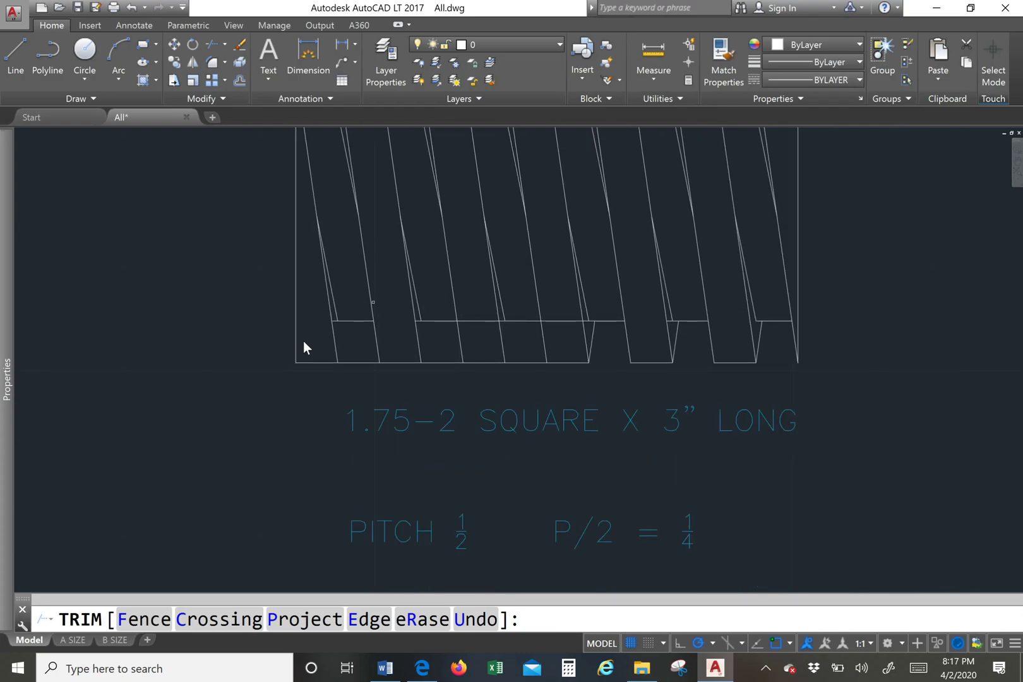
pyautogui.scroll(2, 303, 348)
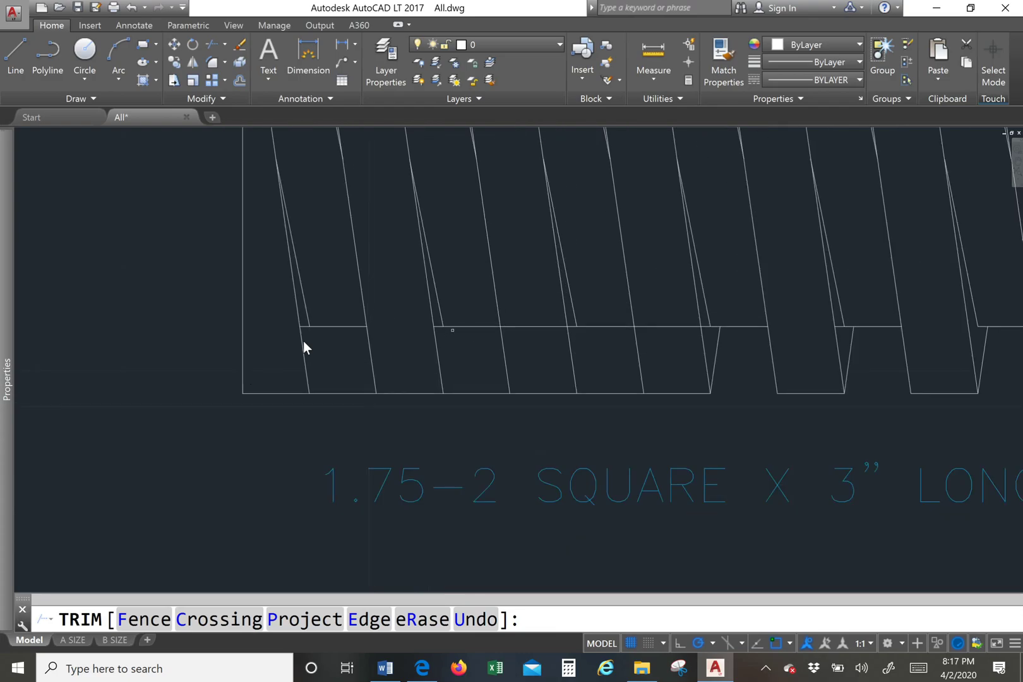
pyautogui.scroll(-4, 303, 346)
pyautogui.scroll(2, 303, 346)
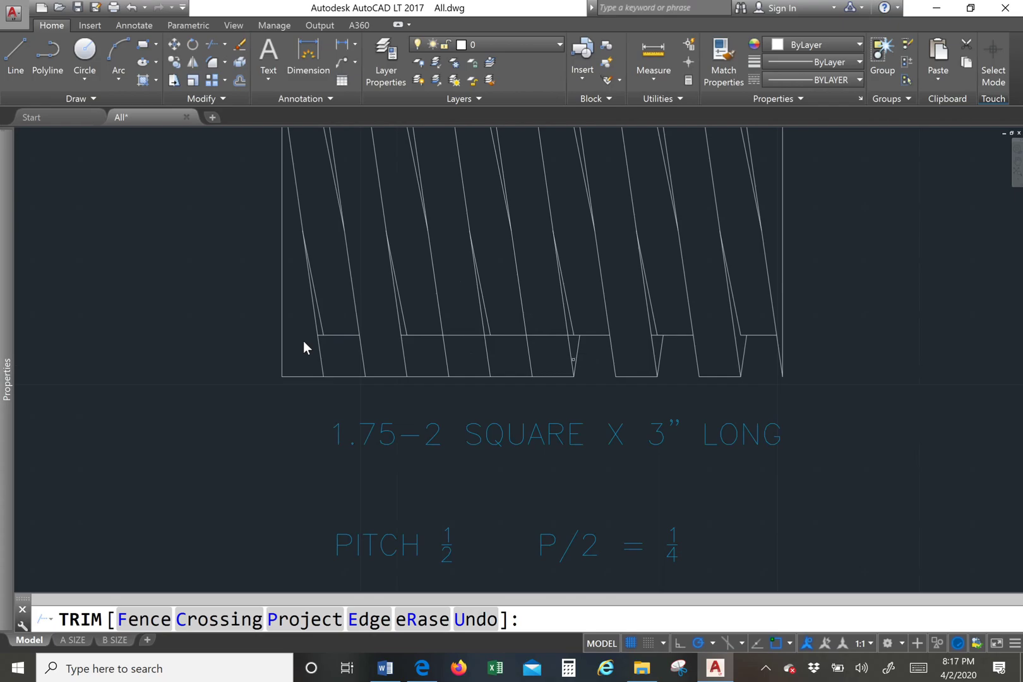
pyautogui.press('Escape')
pyautogui.scroll(2, 578, 358)
# Copy the slanted flank line from its lower endpoint to three tooth roots leftward along the bottom edge
pyautogui.click(574, 343)
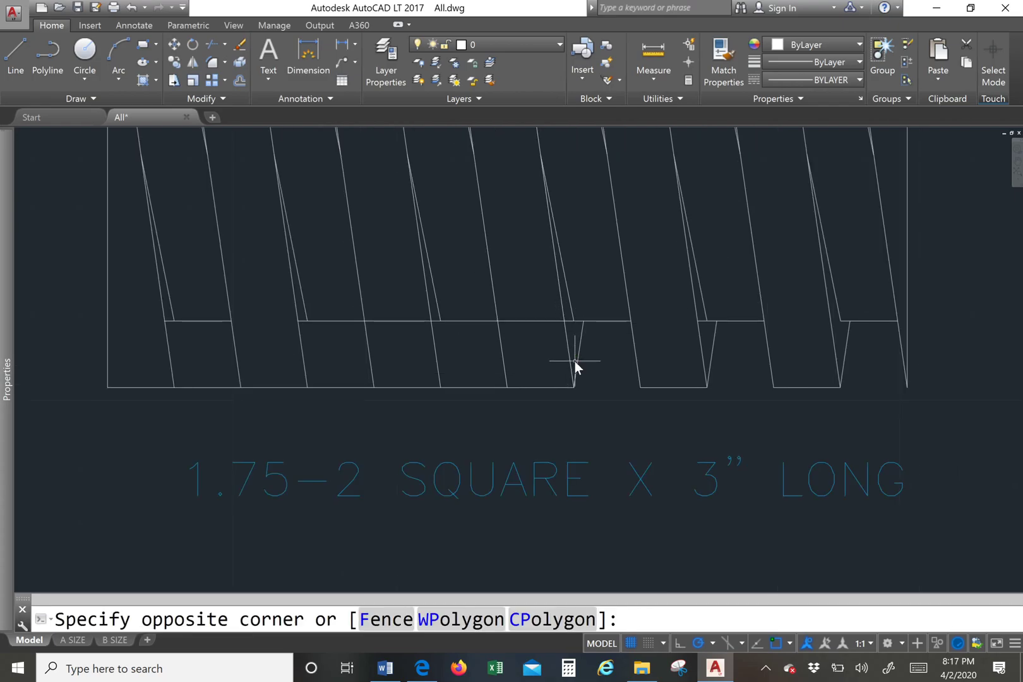
pyautogui.click(578, 366)
pyautogui.click(580, 348)
pyautogui.click(581, 339)
pyautogui.rightClick(581, 339)
pyautogui.click(613, 452)
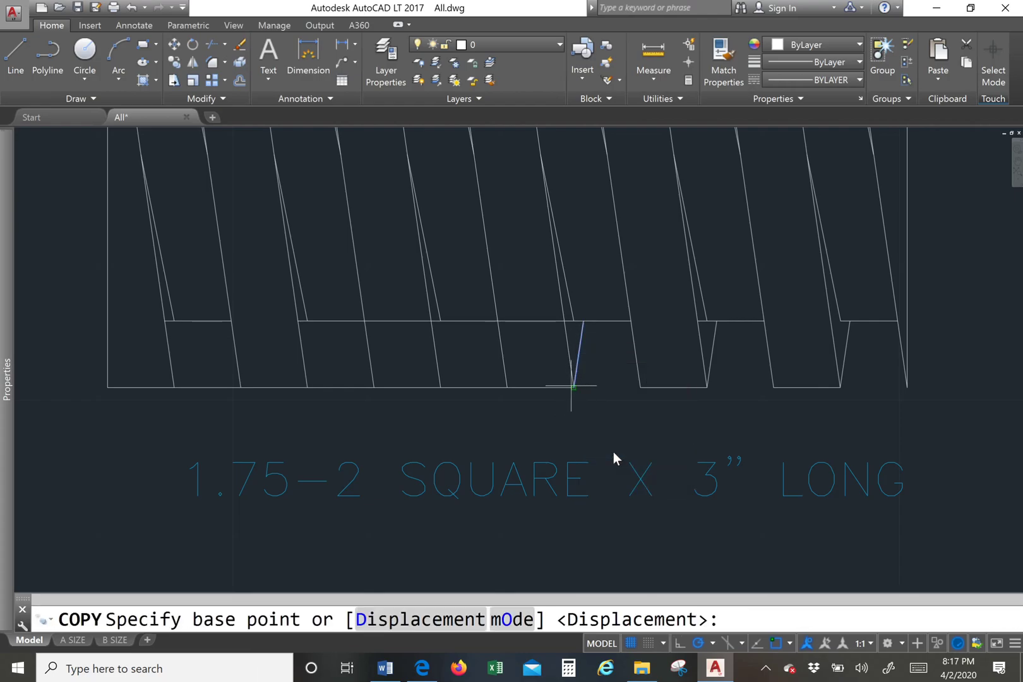
pyautogui.click(573, 387)
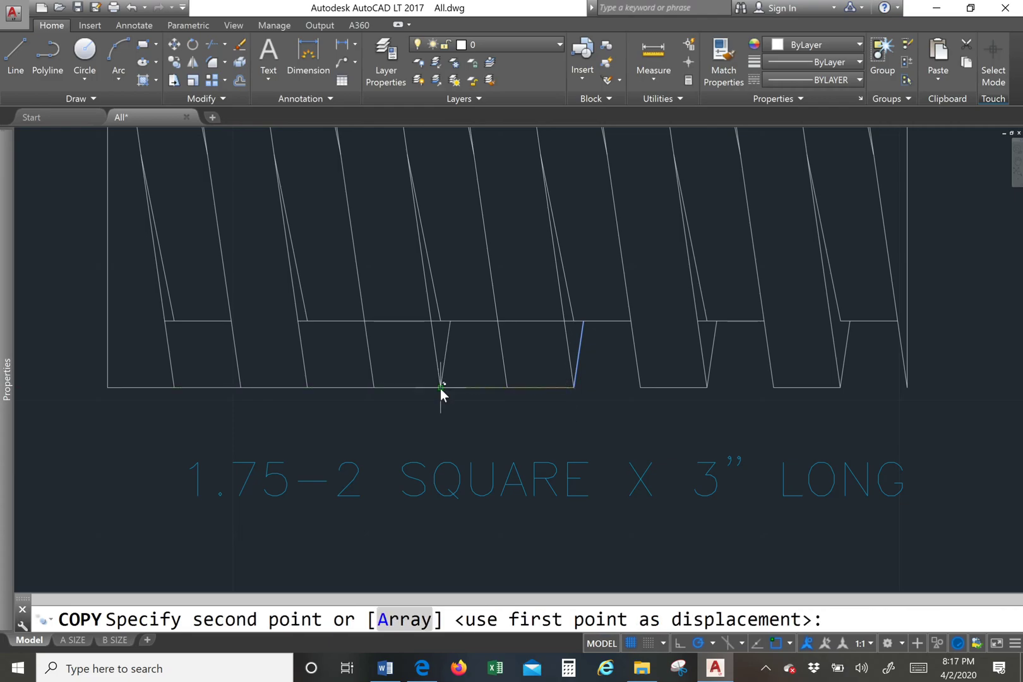
pyautogui.click(439, 387)
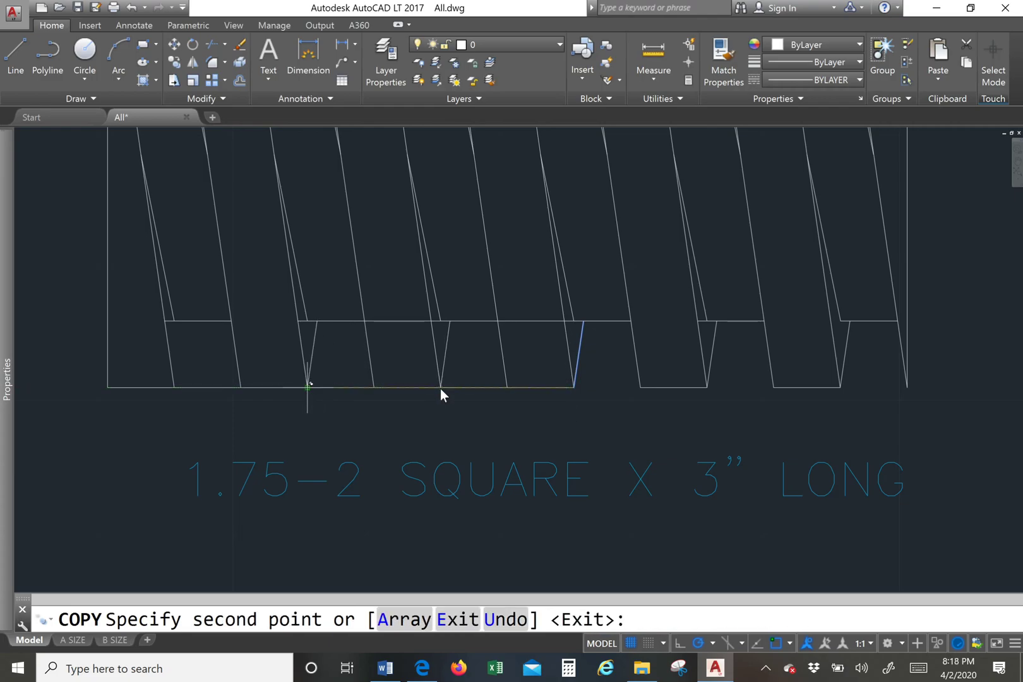
pyautogui.click(308, 387)
pyautogui.click(174, 386)
pyautogui.press('Return')
# Trim three horizontal segments between the copied lower flank lines using TR
pyautogui.write('tr')
pyautogui.press('Return')
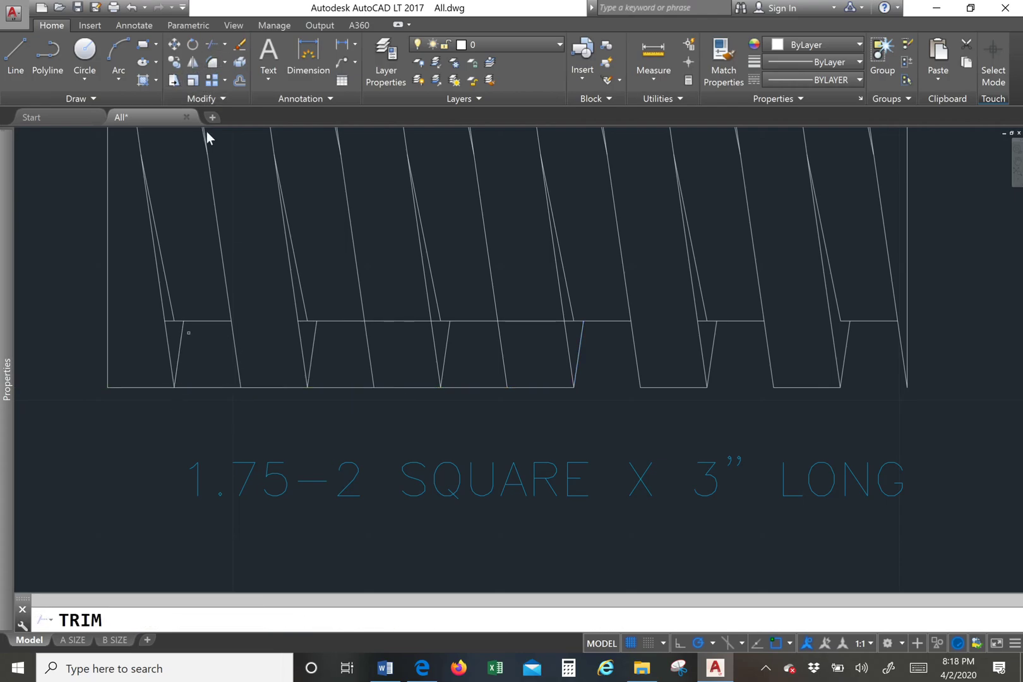
pyautogui.press('Return')
pyautogui.scroll(6, 206, 132)
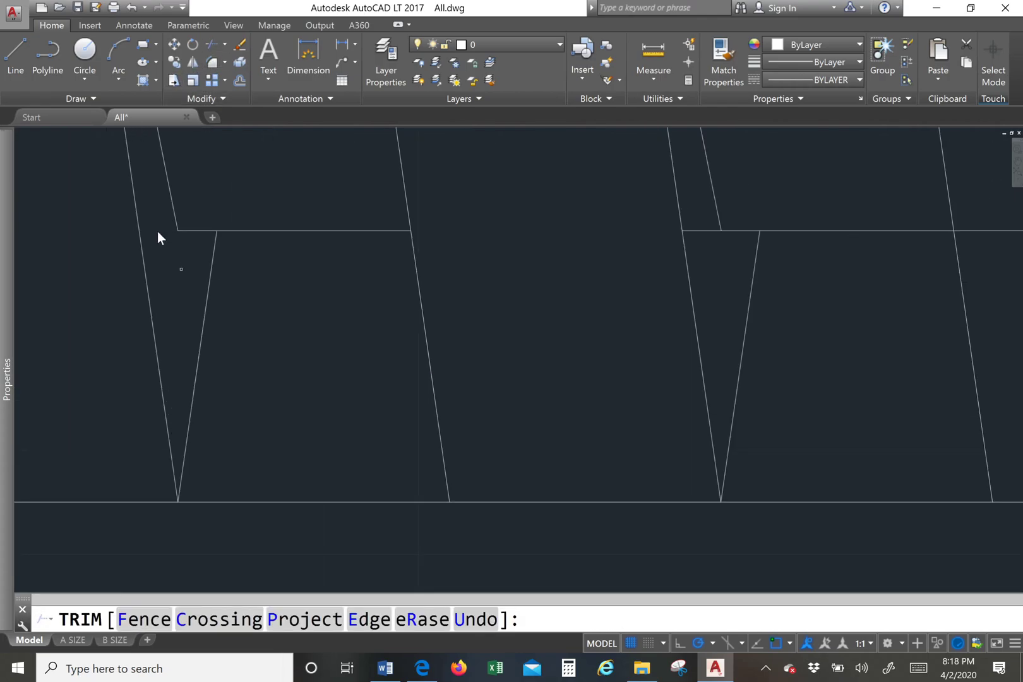
pyautogui.scroll(-4, 157, 232)
pyautogui.scroll(2, 157, 231)
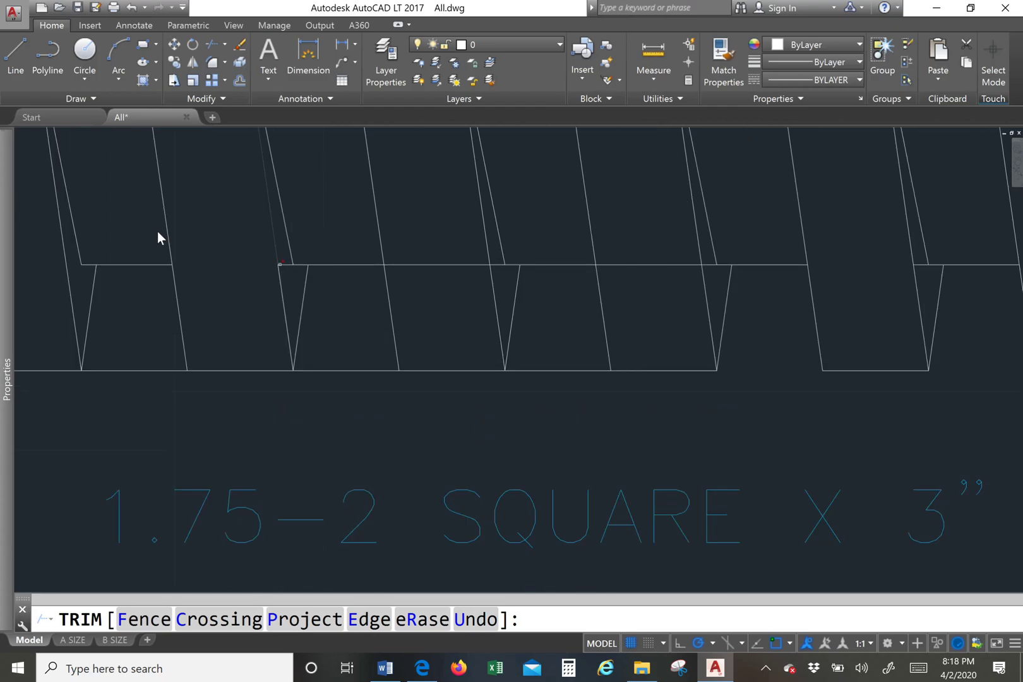
pyautogui.click(435, 261)
pyautogui.click(418, 298)
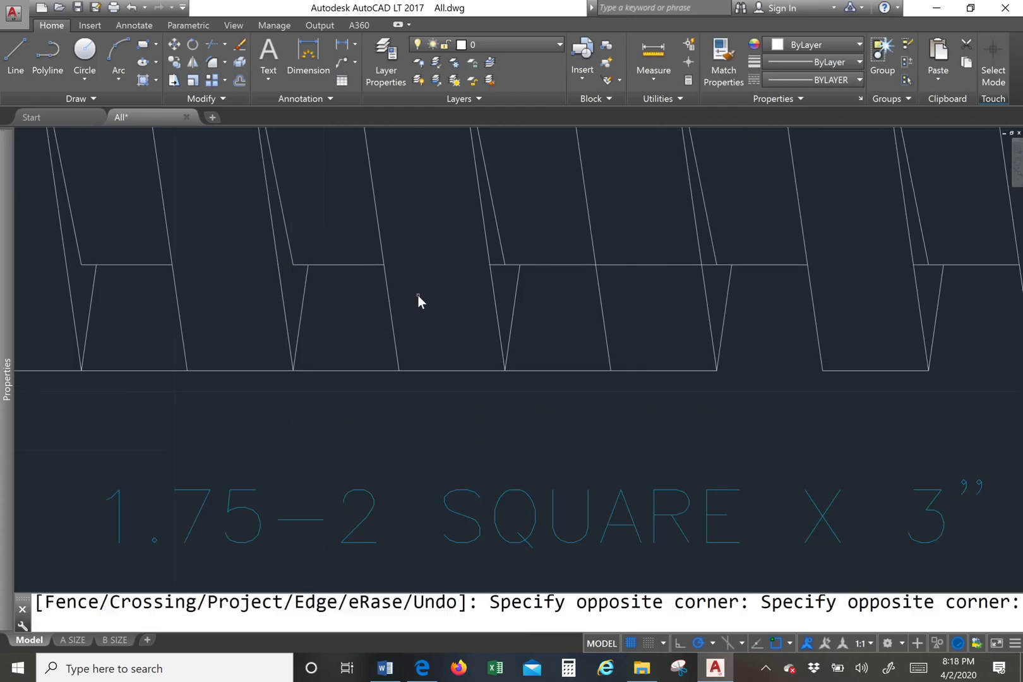
pyautogui.scroll(3, 493, 253)
pyautogui.scroll(-3, 493, 254)
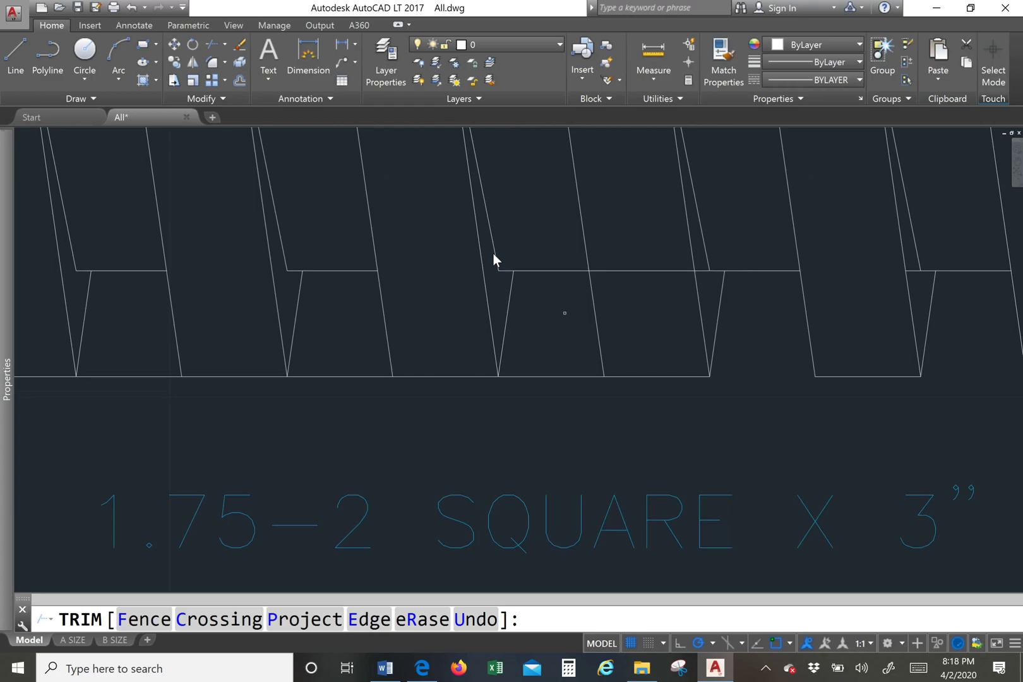
pyautogui.click(671, 284)
pyautogui.click(660, 262)
pyautogui.scroll(2, 660, 262)
pyautogui.click(706, 279)
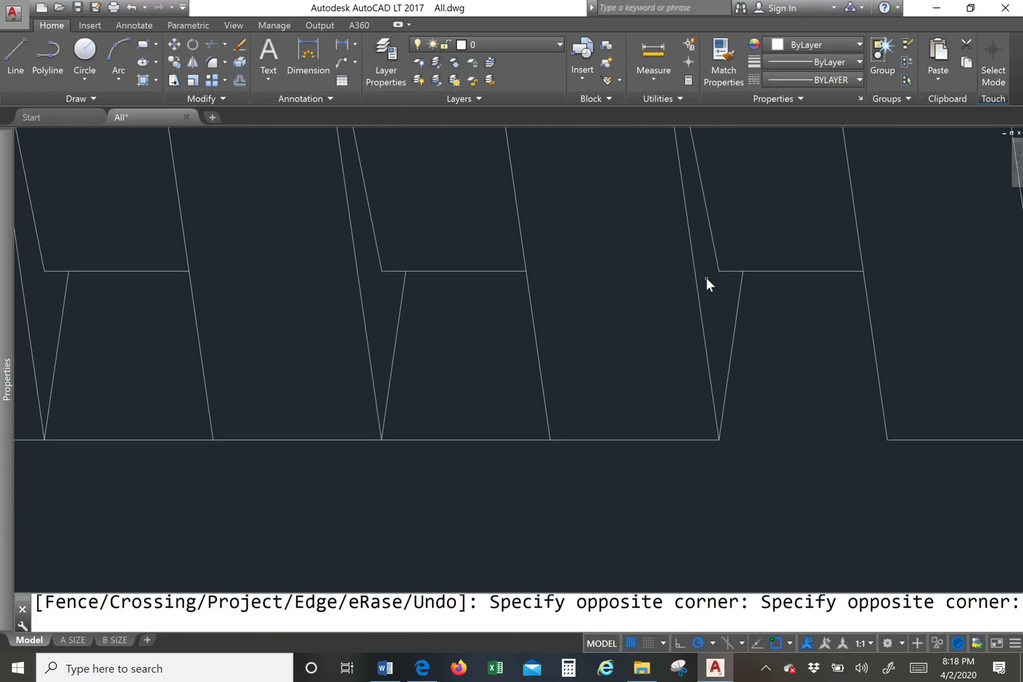
pyautogui.click(706, 278)
pyautogui.scroll(-6, 705, 278)
pyautogui.scroll(4, 706, 278)
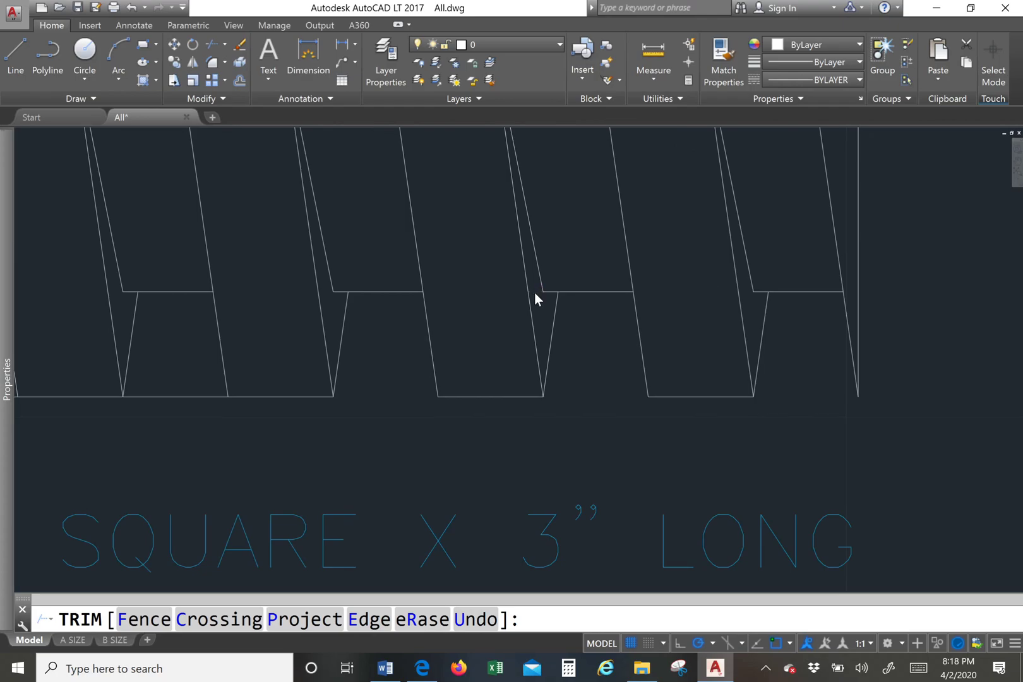
pyautogui.scroll(-5, 534, 292)
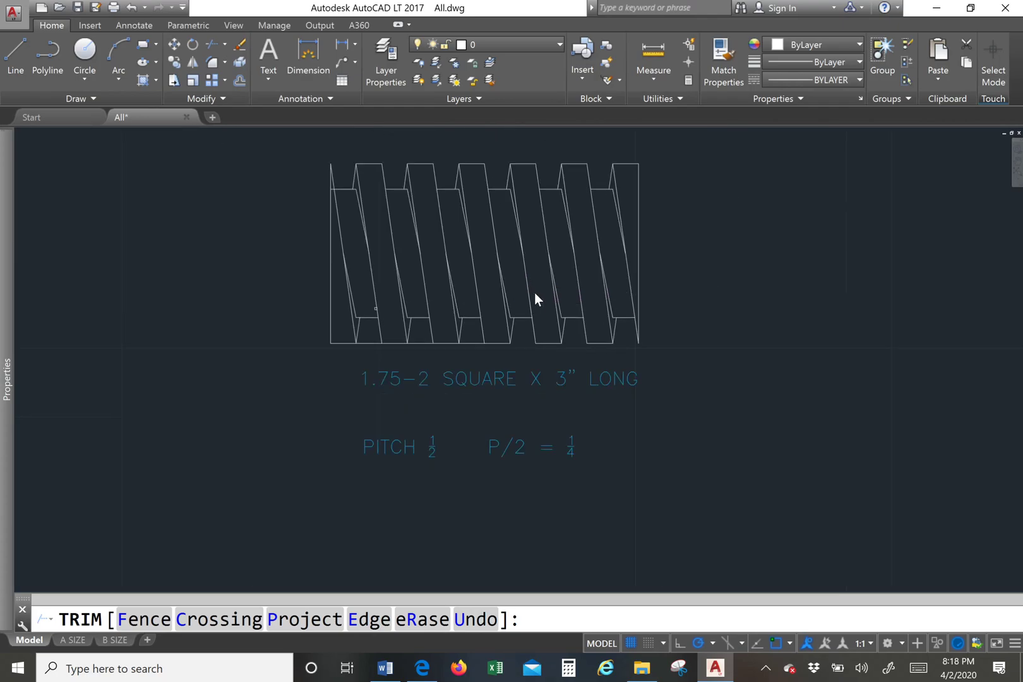
pyautogui.scroll(2, 388, 341)
pyautogui.scroll(-4, 323, 305)
# Trim the bottom-edge segments between the lower-left teeth, using all objects as cutting edges
pyautogui.scroll(4, 311, 243)
pyautogui.press('Escape')
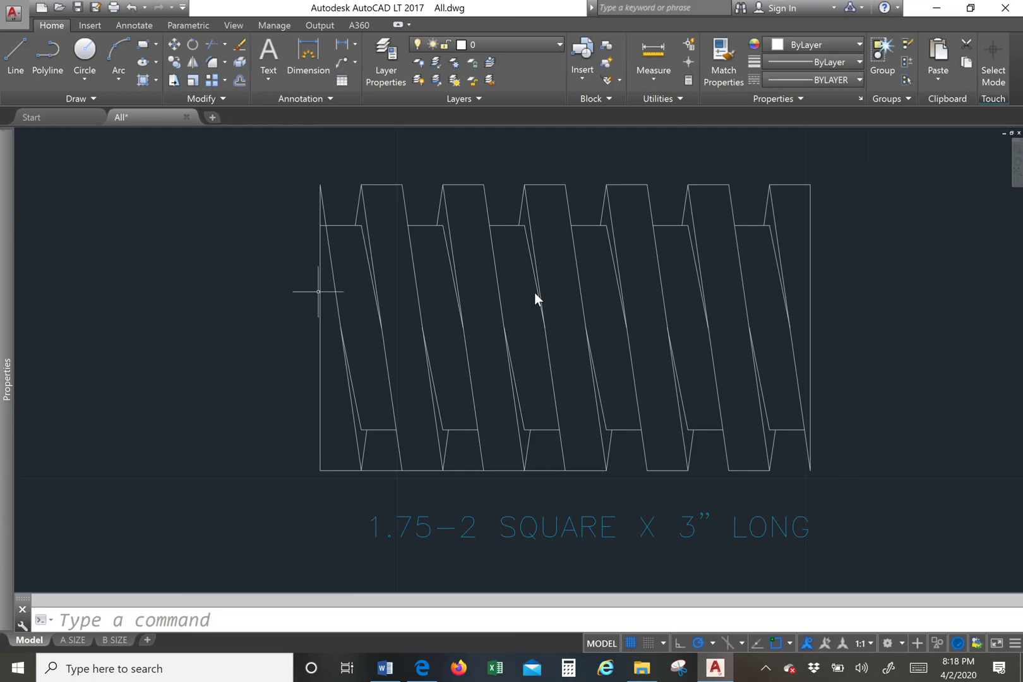
pyautogui.rightClick(257, 301)
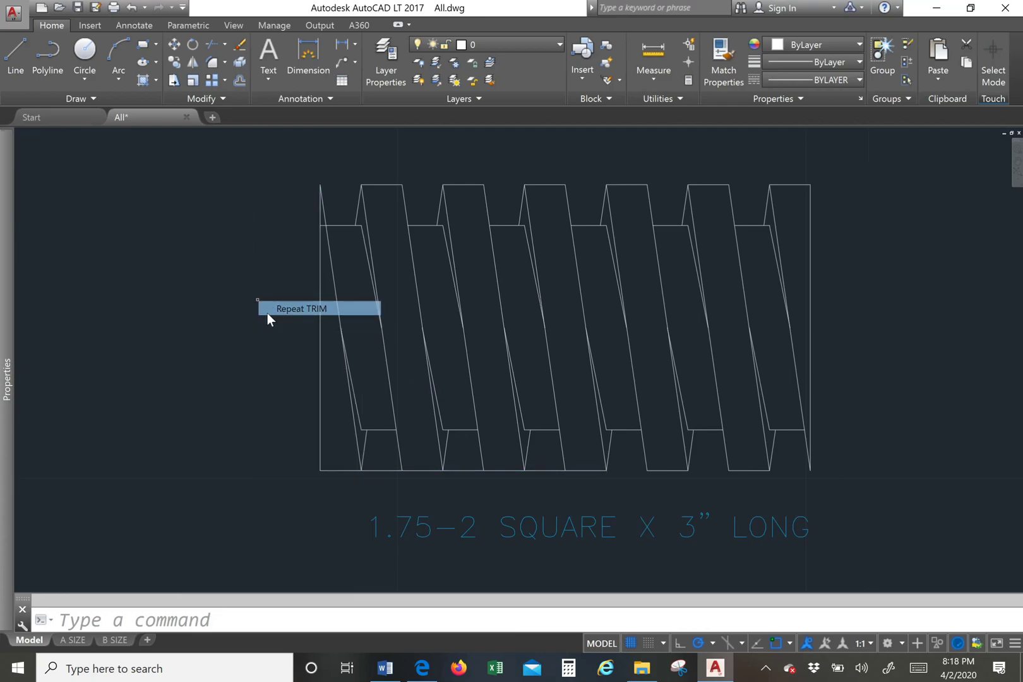
pyautogui.click(267, 313)
pyautogui.moveTo(342, 450); pyautogui.dragTo(338, 490)
pyautogui.press('Escape')
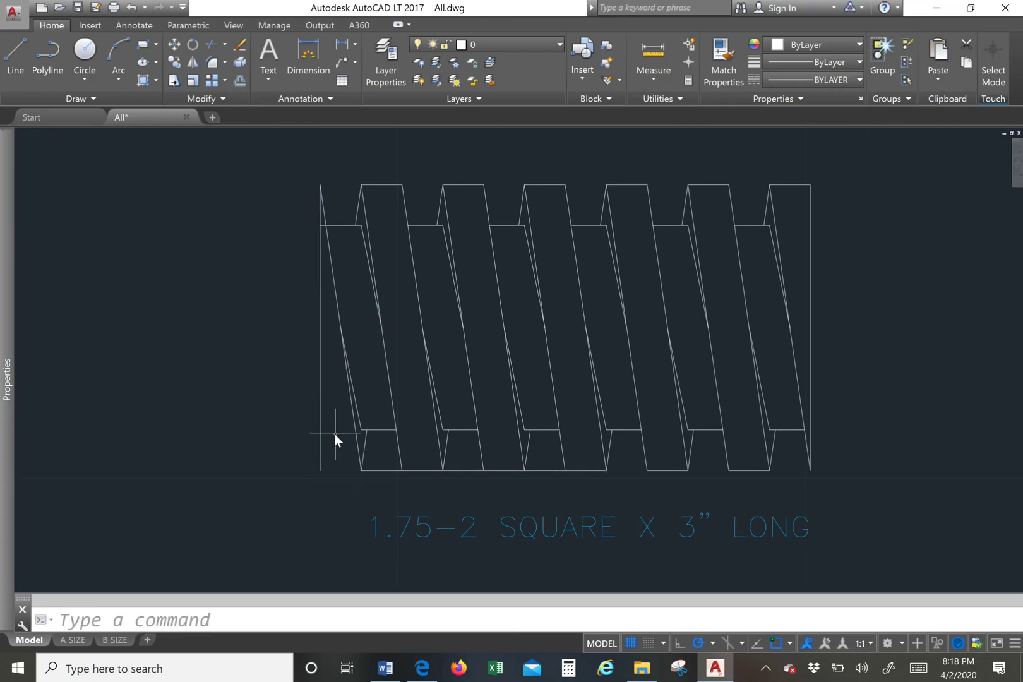
pyautogui.click(334, 441)
pyautogui.press('Escape')
pyautogui.rightClick(255, 321)
pyautogui.click(283, 328)
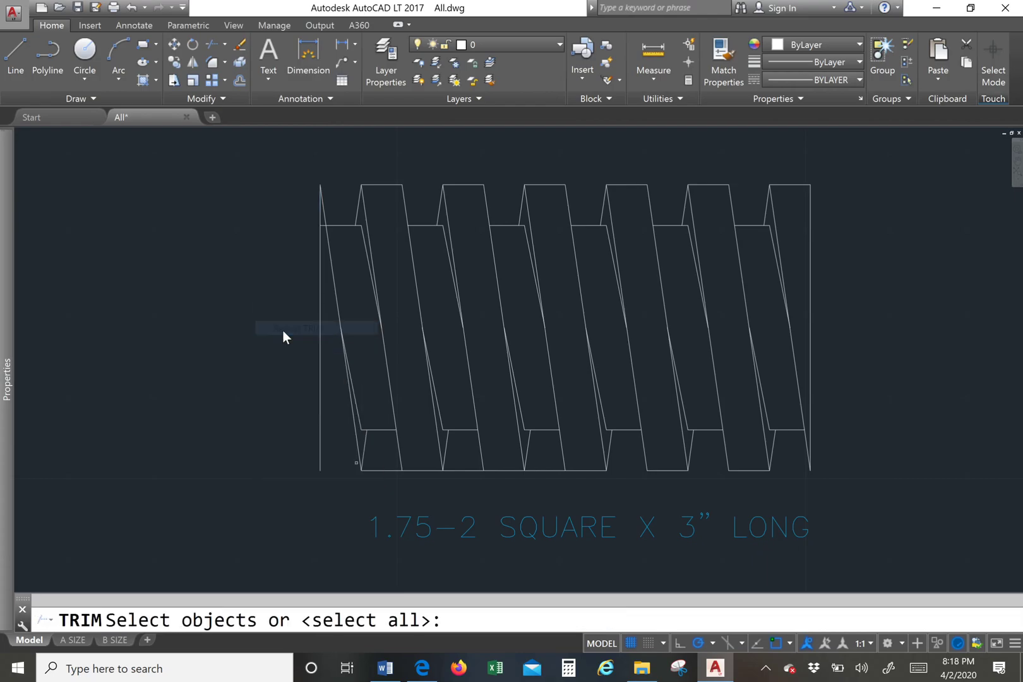
pyautogui.press('Return')
pyautogui.click(386, 478)
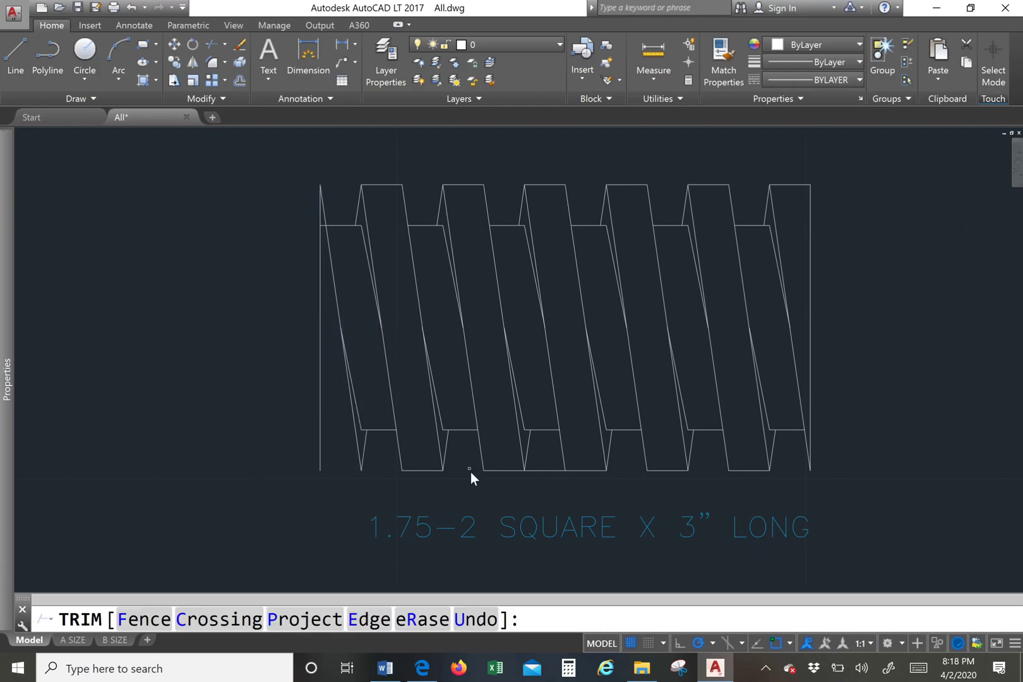
pyautogui.click(534, 469)
pyautogui.press('Return')
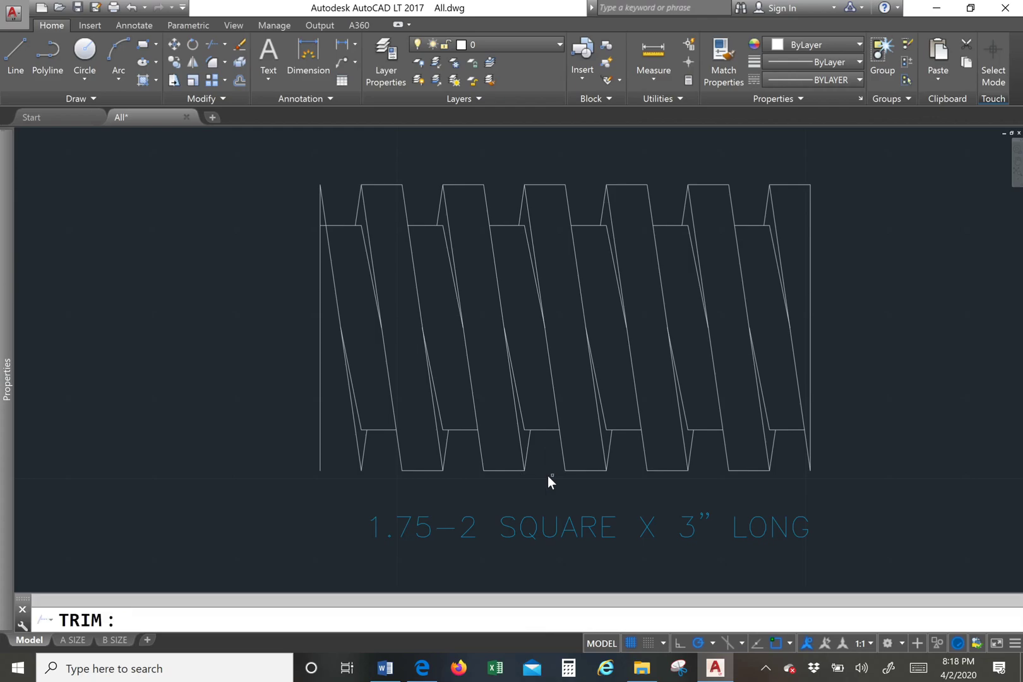
# Delete the stray vertical line at the bar's left end
pyautogui.click(323, 422)
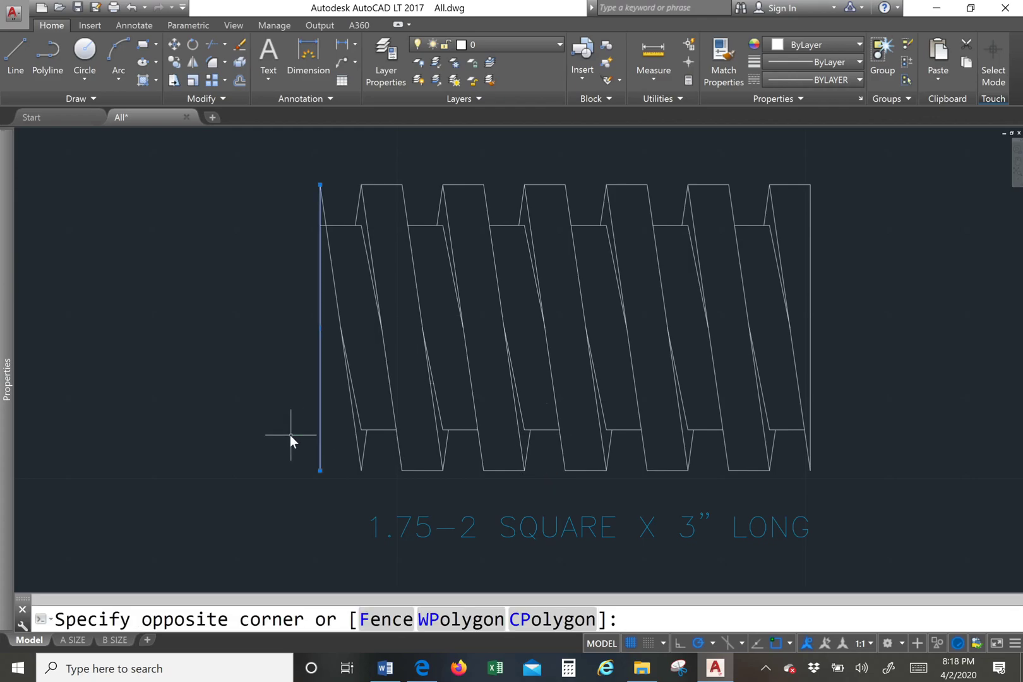
pyautogui.click(291, 435)
pyautogui.press('Delete')
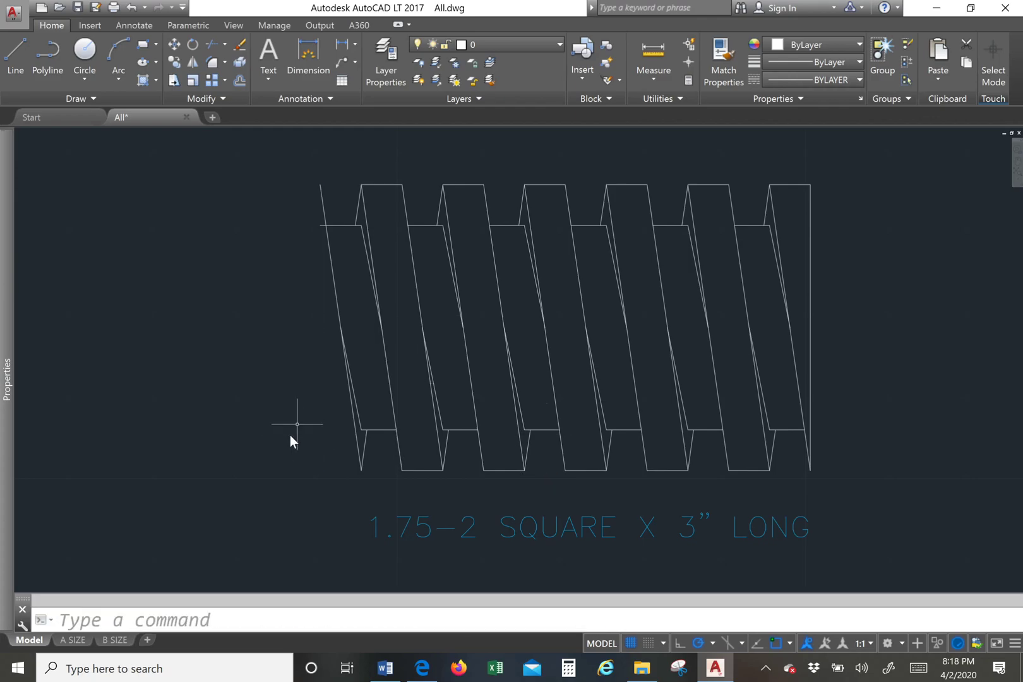
# Draw a polyline for the end section's top edge and its left edge down to the bottom
pyautogui.click(38, 75)
pyautogui.click(320, 185)
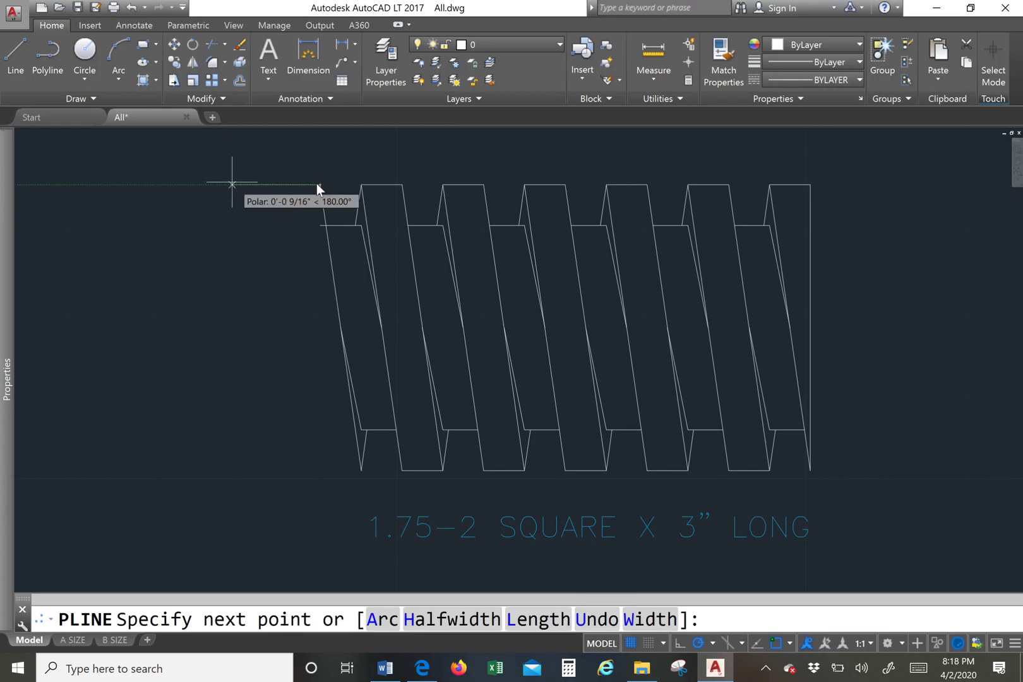
pyautogui.click(231, 184)
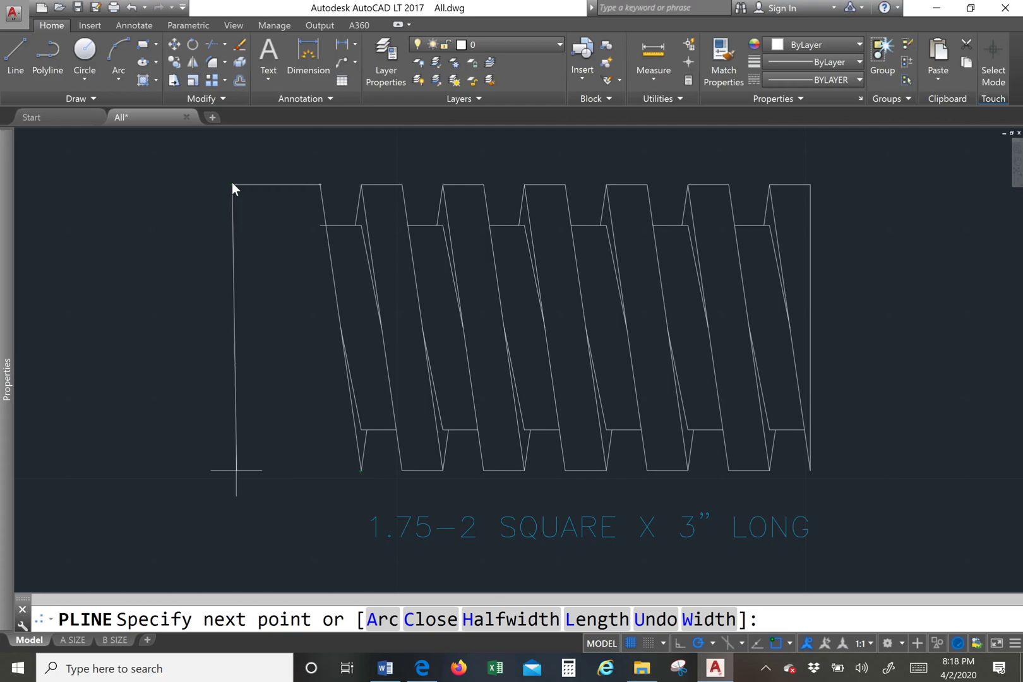
pyautogui.click(232, 474)
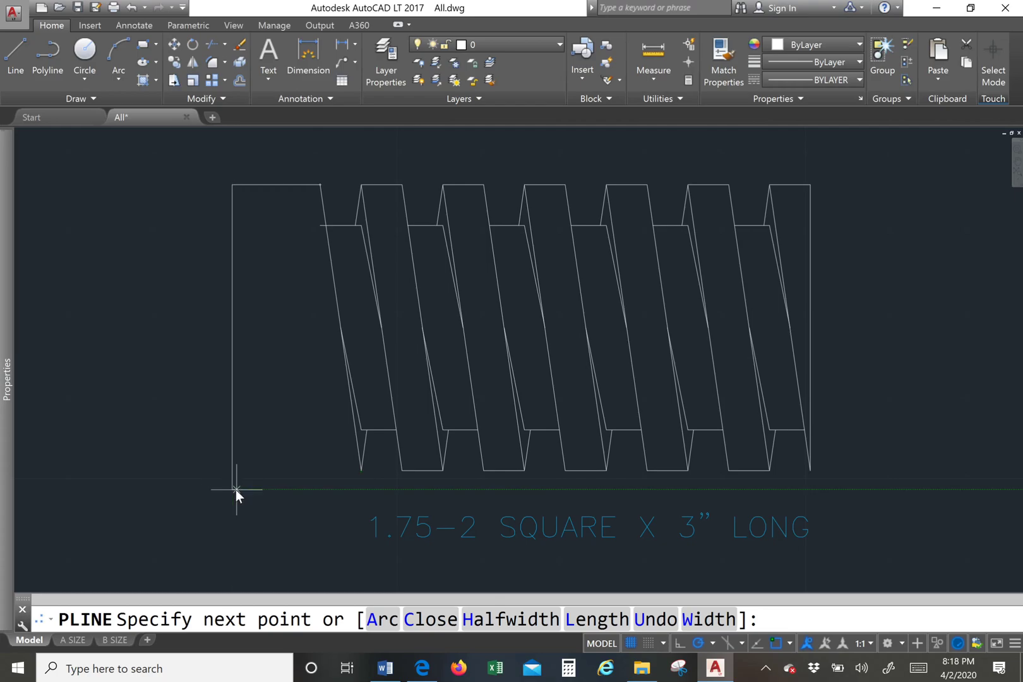
pyautogui.press('Return')
# Draw the end section's bottom edge as a second polyline from the thread's lower end to the left edge
pyautogui.rightClick(208, 358)
pyautogui.click(236, 365)
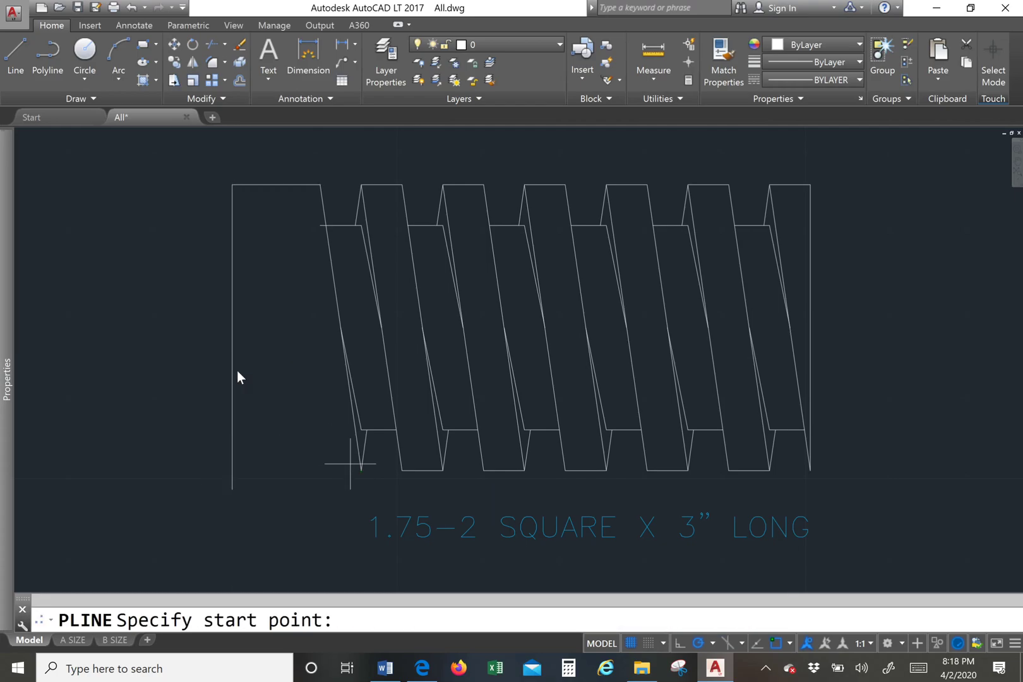
pyautogui.click(360, 469)
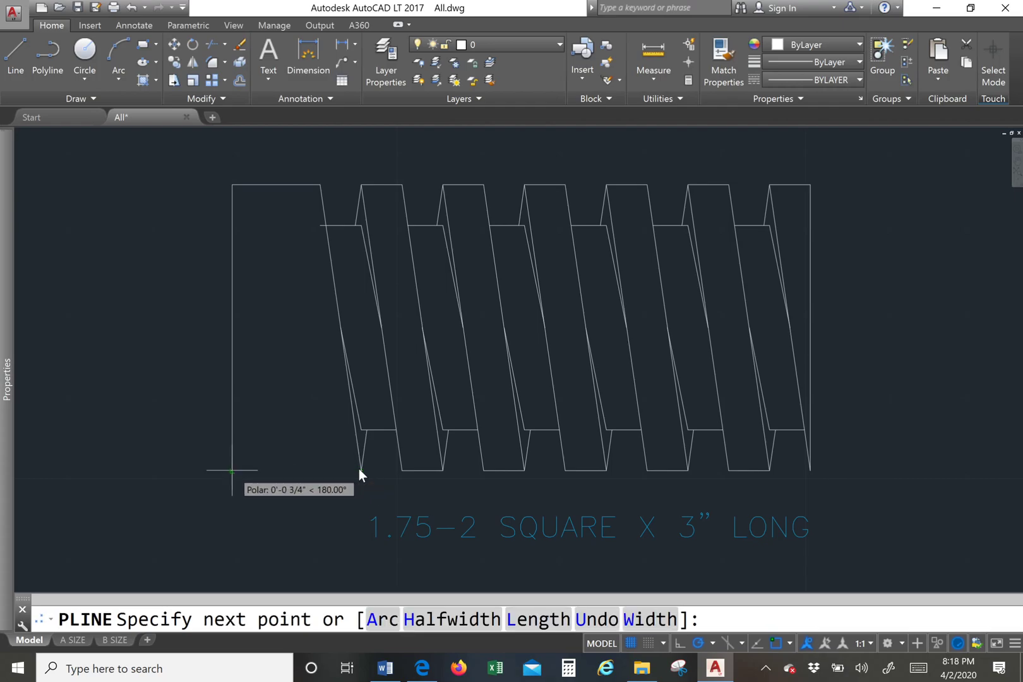
pyautogui.click(232, 471)
pyautogui.press('Return')
# Select the new end polyline and the slanted thread line, leaving the corner grip unchanged
pyautogui.click(245, 437)
pyautogui.click(222, 486)
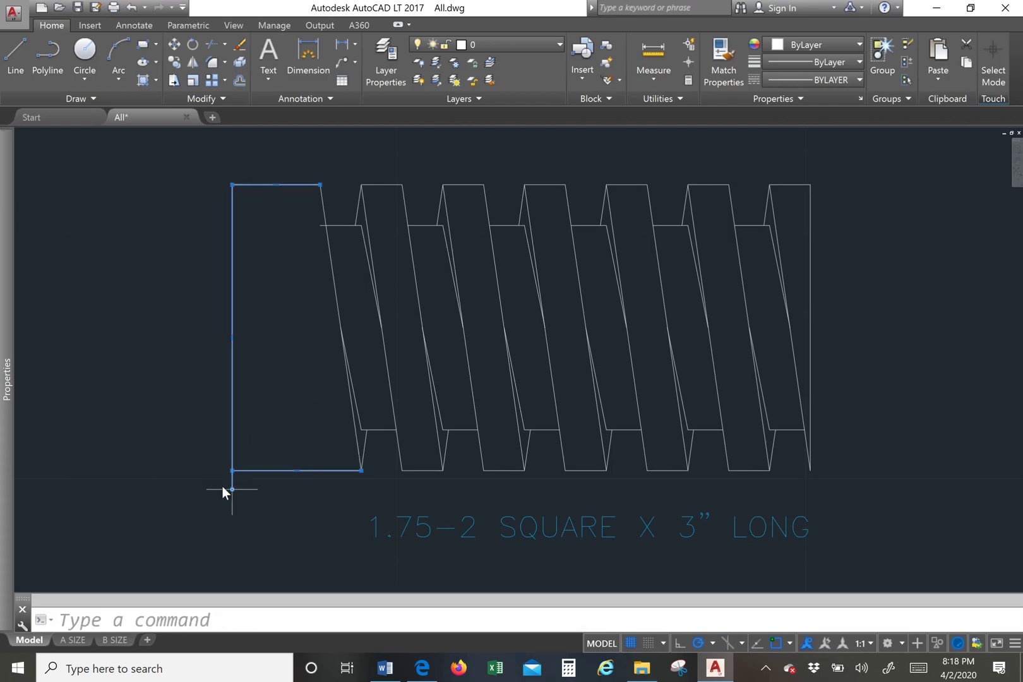
pyautogui.click(232, 471)
pyautogui.click(232, 471)
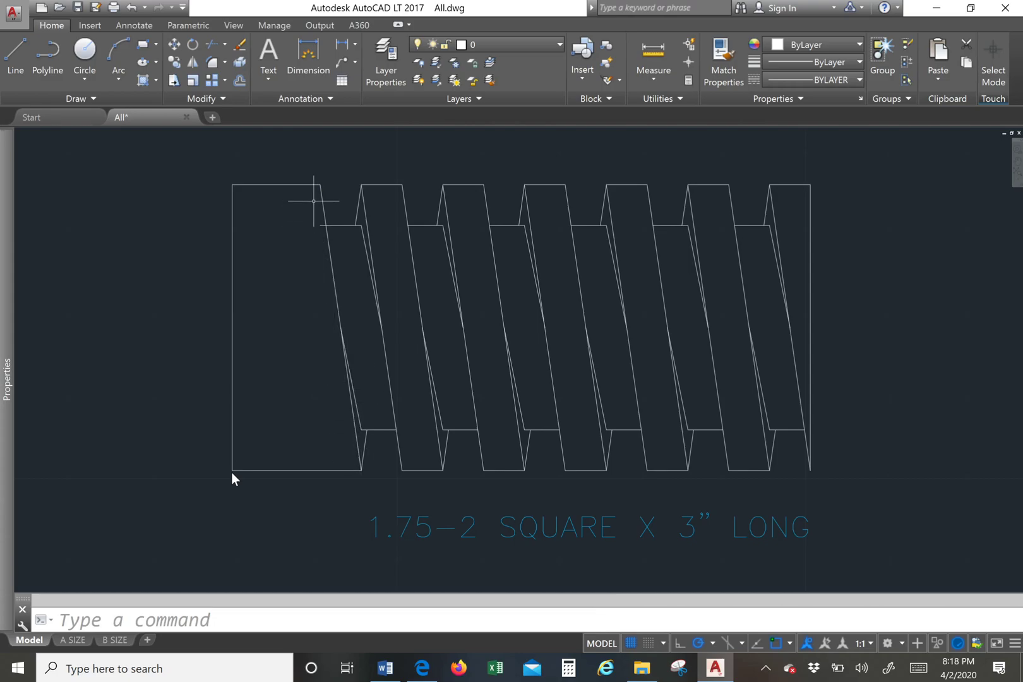
pyautogui.click(318, 207)
pyautogui.click(316, 205)
pyautogui.press('Escape')
# Start TRIM and cancel it without trimming anything
pyautogui.write('TRIM')
pyautogui.scroll(2, 273, 166)
pyautogui.press('Return')
pyautogui.press('Return')
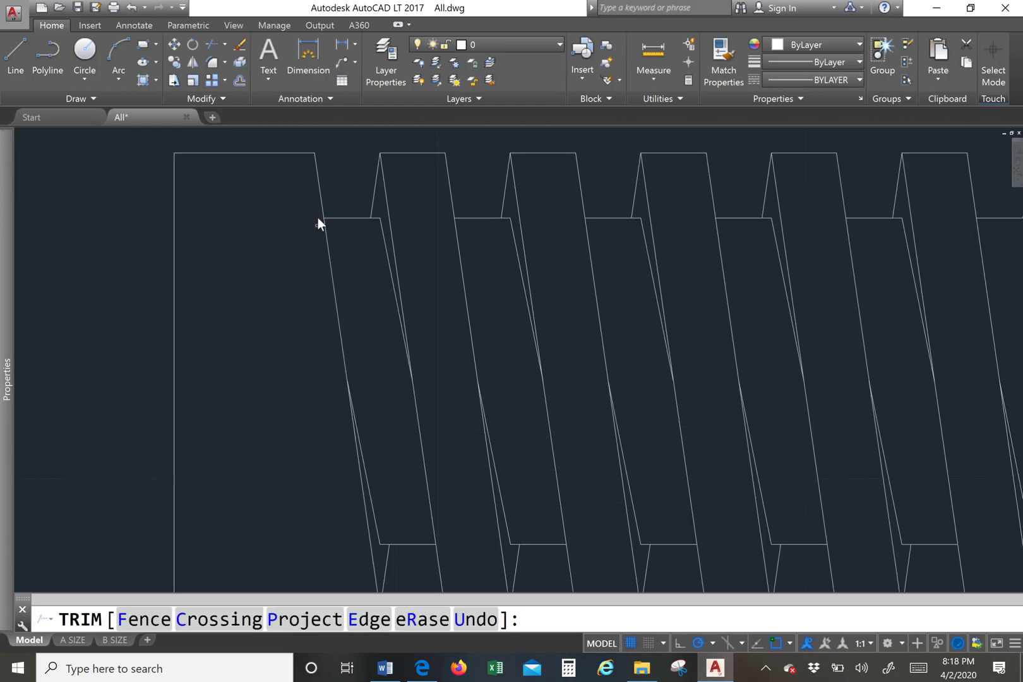
pyautogui.scroll(-5, 318, 222)
pyautogui.press('Escape')
# Draw a horizontal polyline along the centre axis from the part's left edge to its right end
pyautogui.scroll(4, 231, 252)
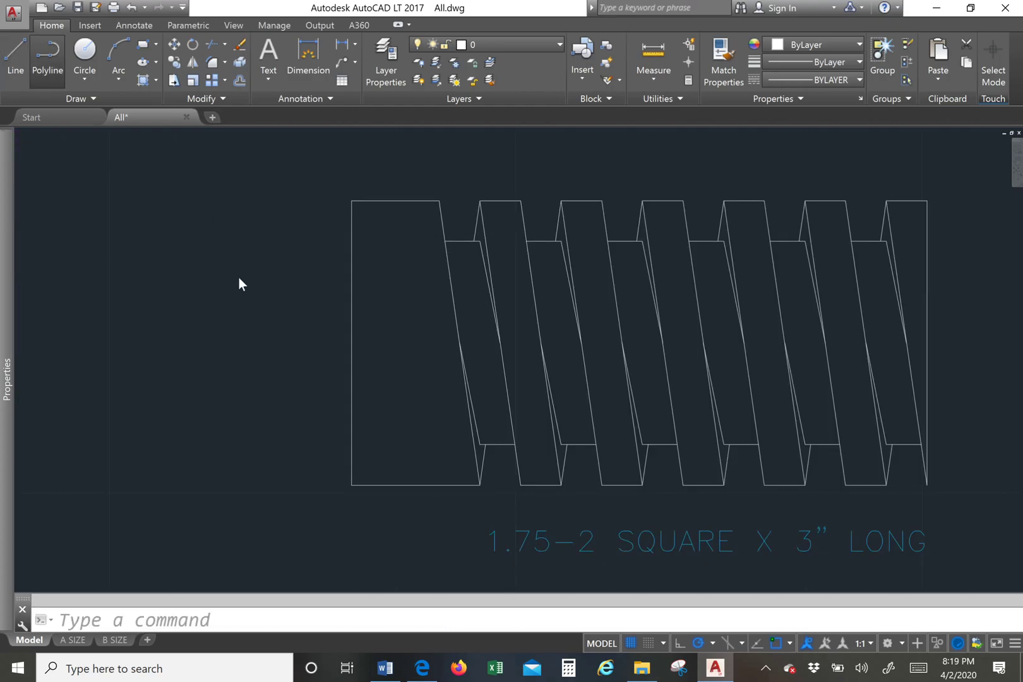
pyautogui.click(47, 54)
pyautogui.scroll(-2, 271, 319)
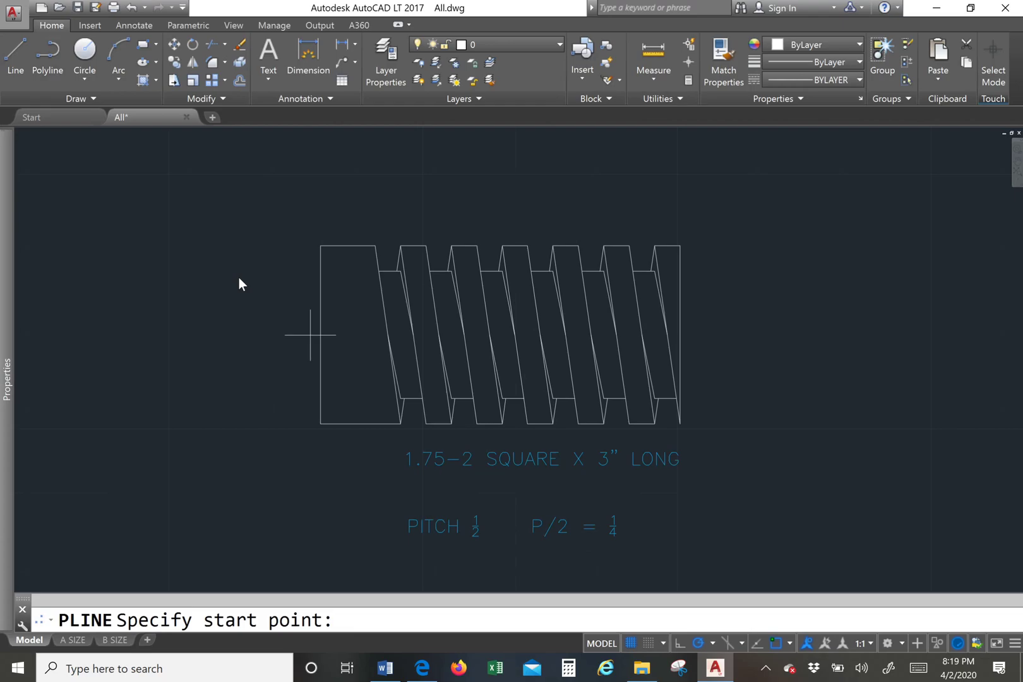
pyautogui.click(320, 335)
pyautogui.click(702, 336)
pyautogui.press('Return')
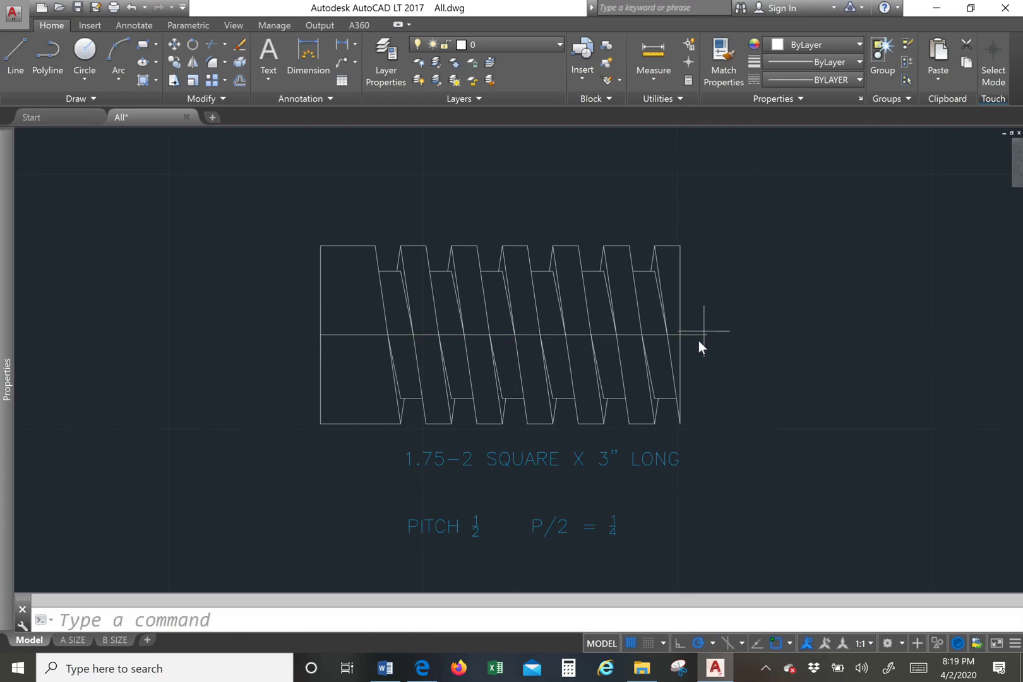
# Grip-stretch the centre line's left endpoint past the bar's left edge
pyautogui.click(698, 341)
pyautogui.click(306, 337)
pyautogui.scroll(2, 306, 337)
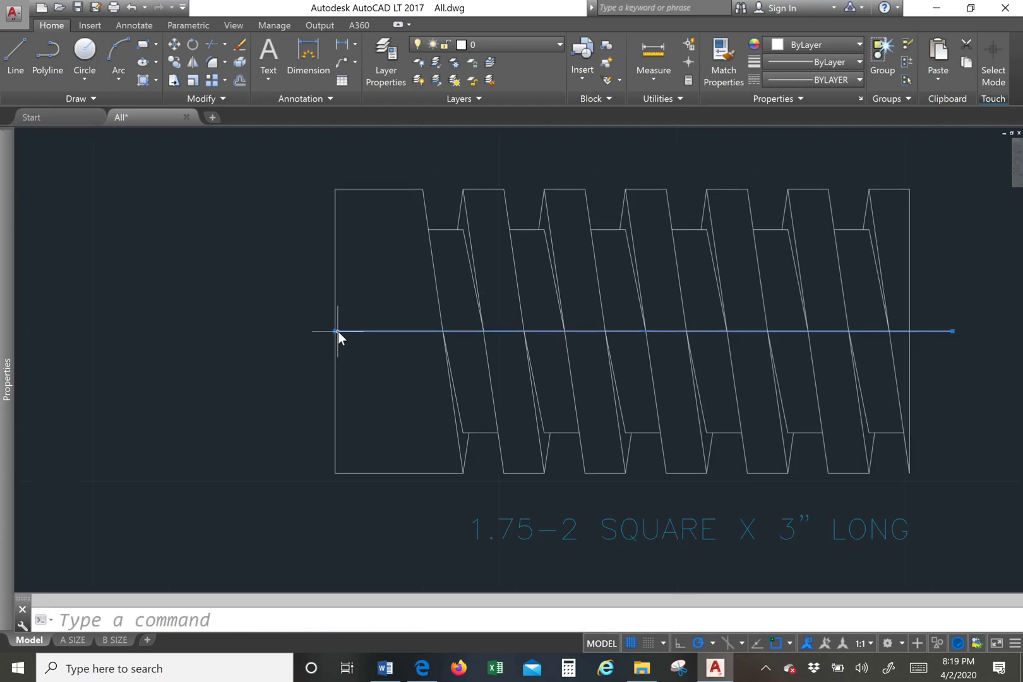
pyautogui.click(336, 330)
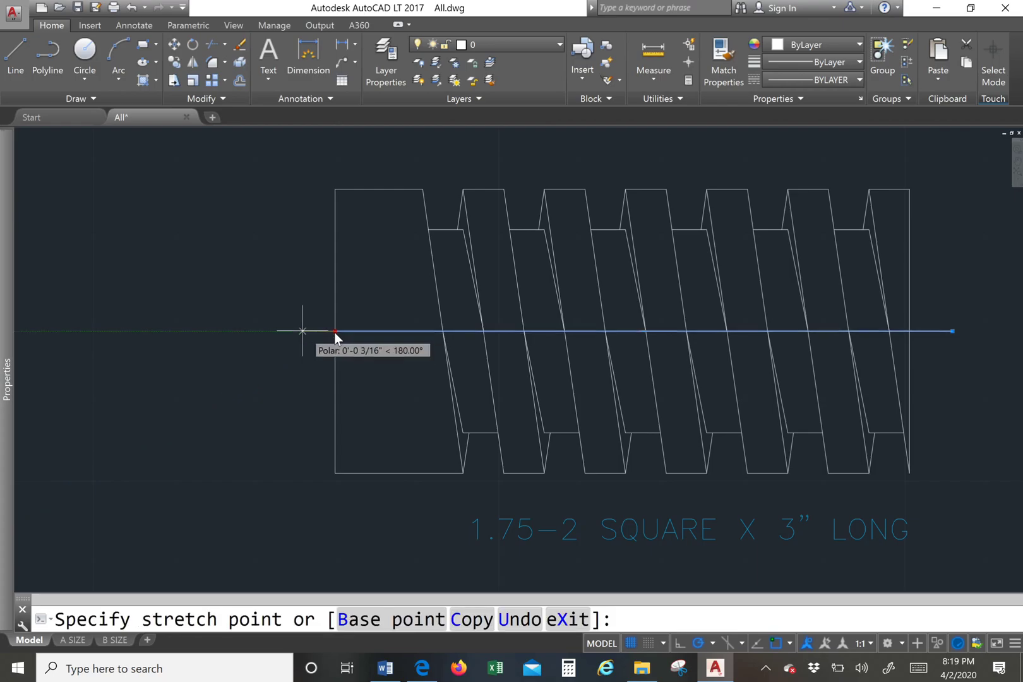
pyautogui.click(301, 330)
pyautogui.scroll(-2, 244, 218)
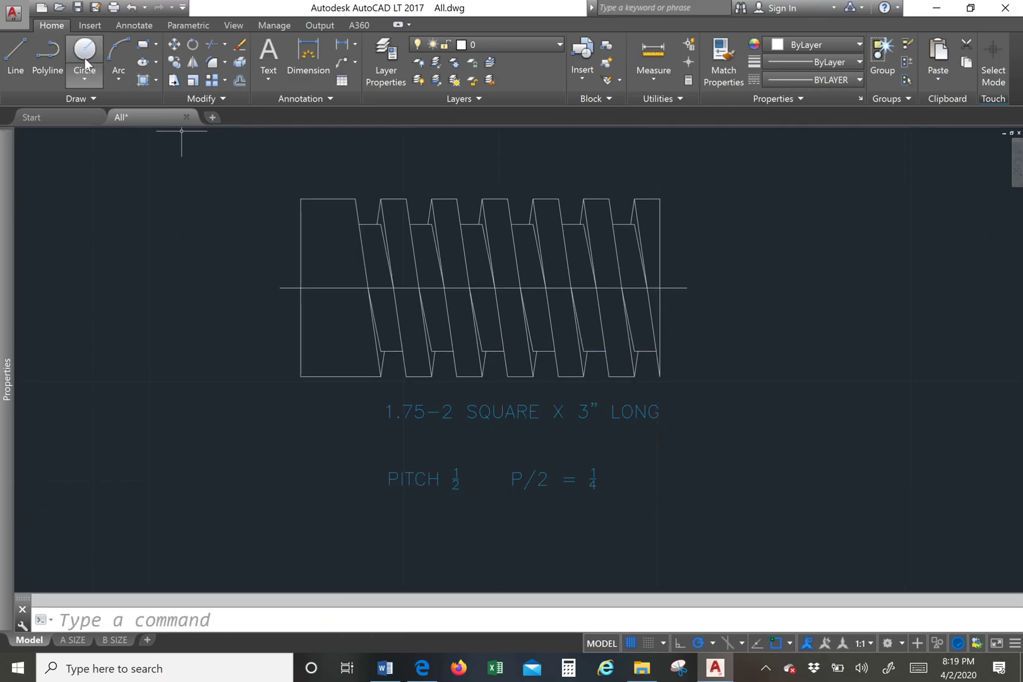
# Draw a spline break curve from the lower-left corner through a bend point to the centre line
pyautogui.click(120, 63)
pyautogui.click(92, 97)
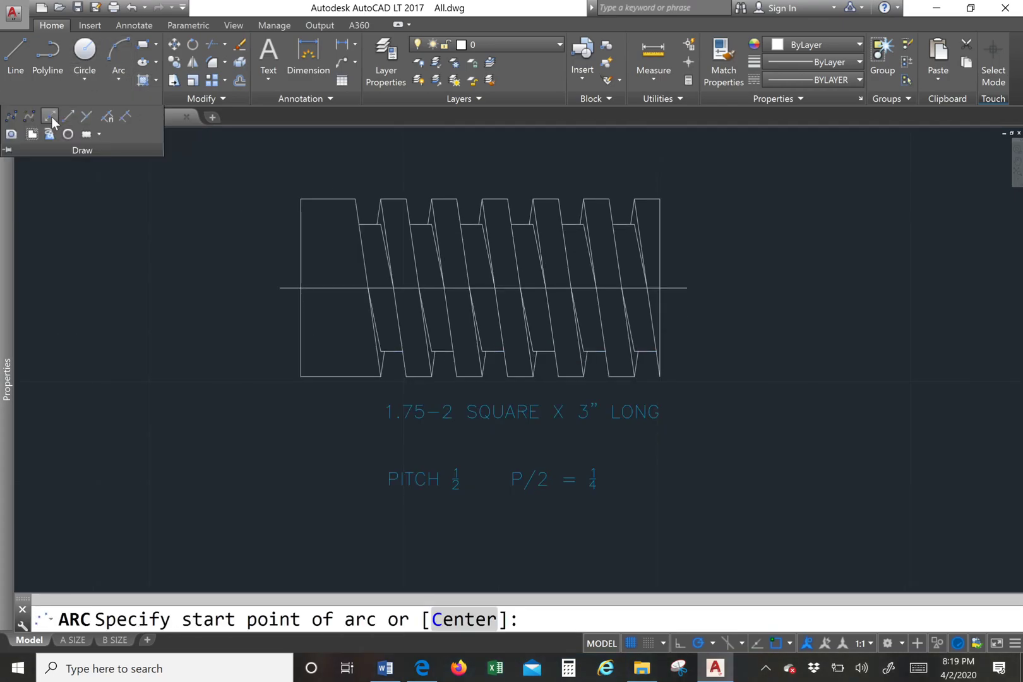
pyautogui.click(28, 116)
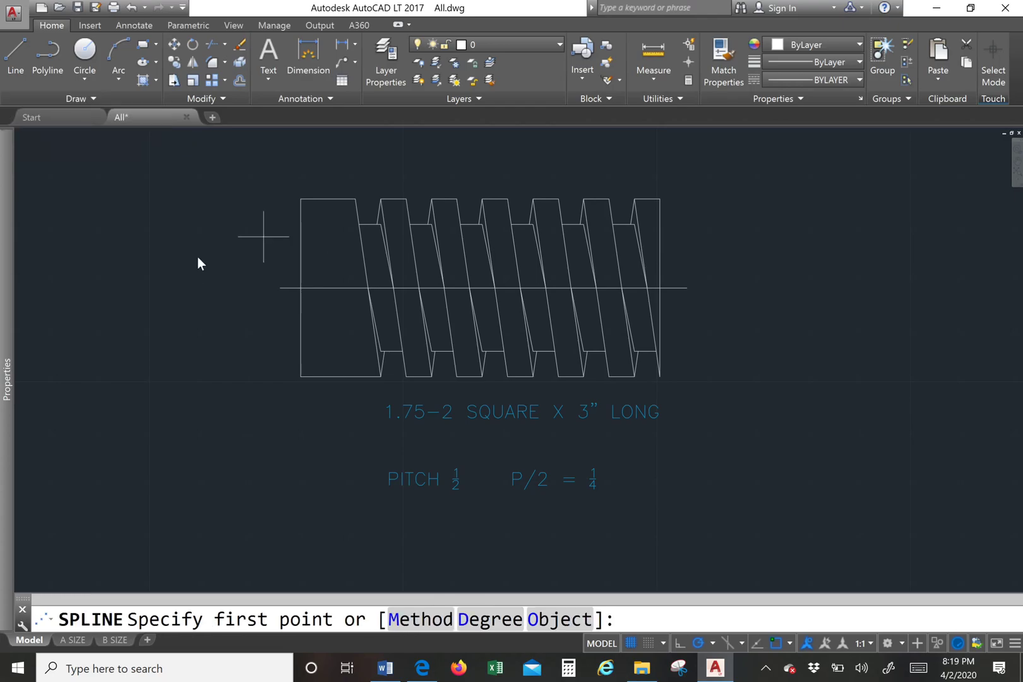
pyautogui.scroll(2, 296, 282)
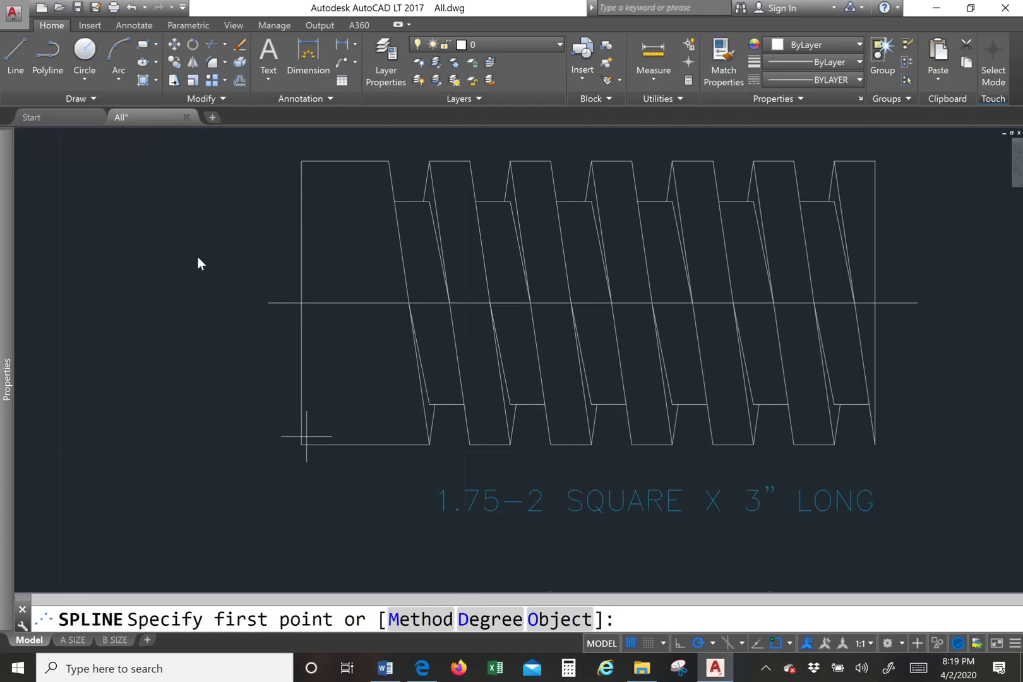
pyautogui.click(305, 444)
pyautogui.click(335, 383)
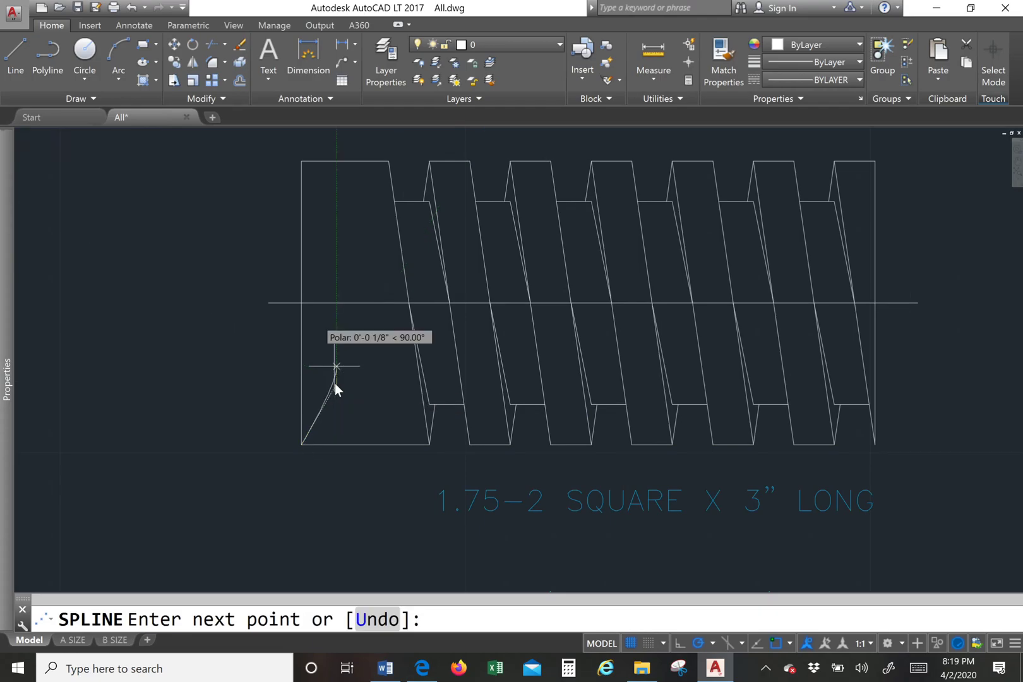
pyautogui.click(302, 303)
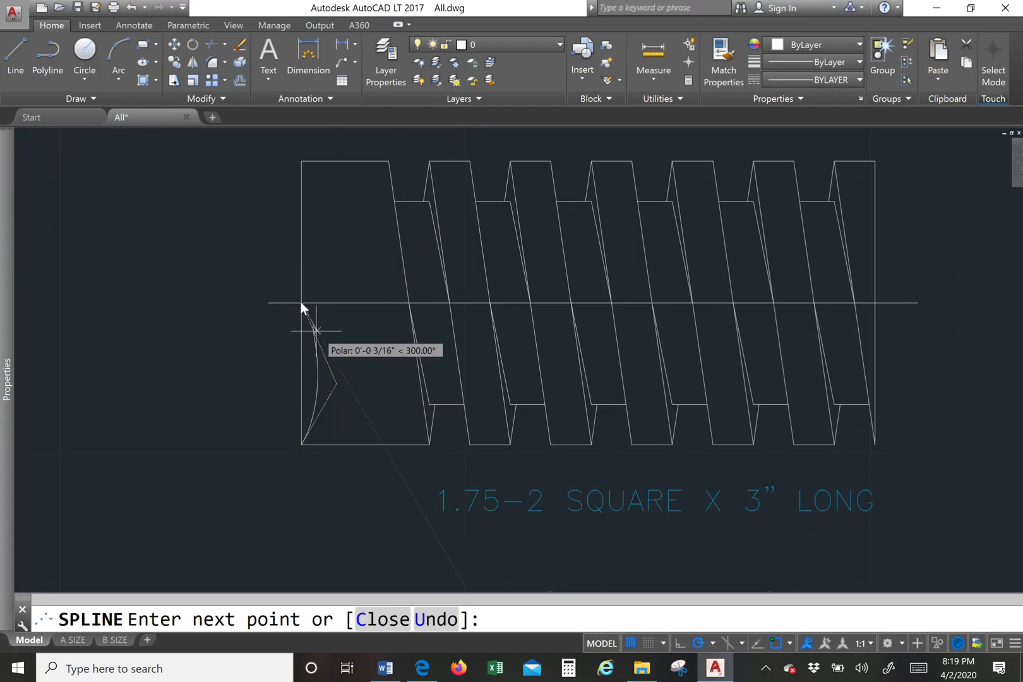
pyautogui.rightClick(313, 324)
pyautogui.click(335, 335)
# Grip-stretch the spline's middle point to bow the break curve further inward
pyautogui.click(326, 355)
pyautogui.click(310, 383)
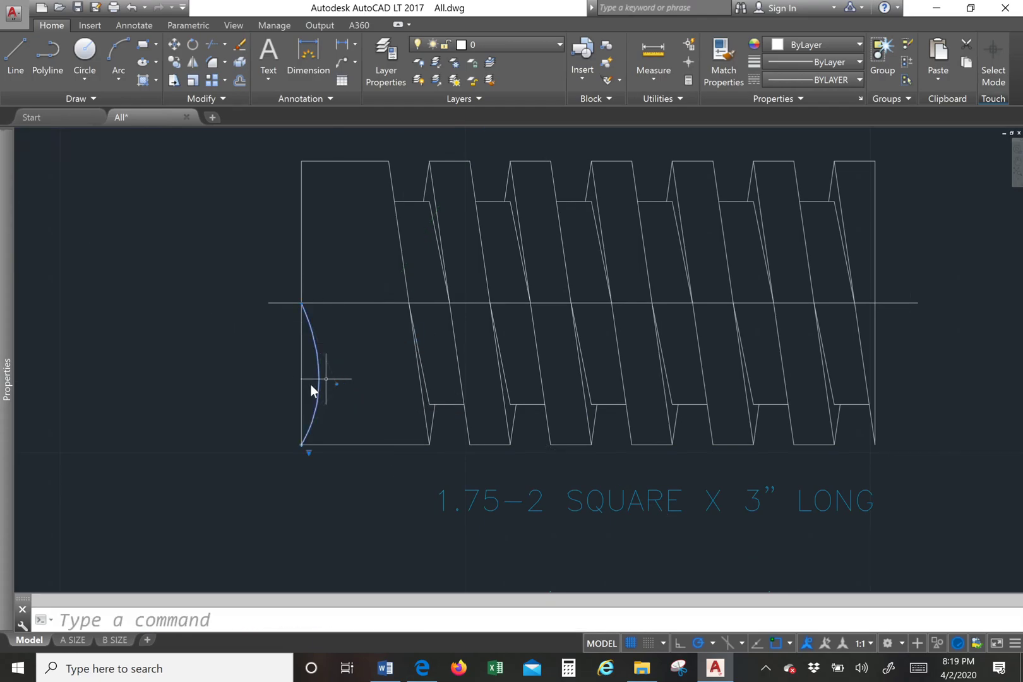
pyautogui.click(336, 383)
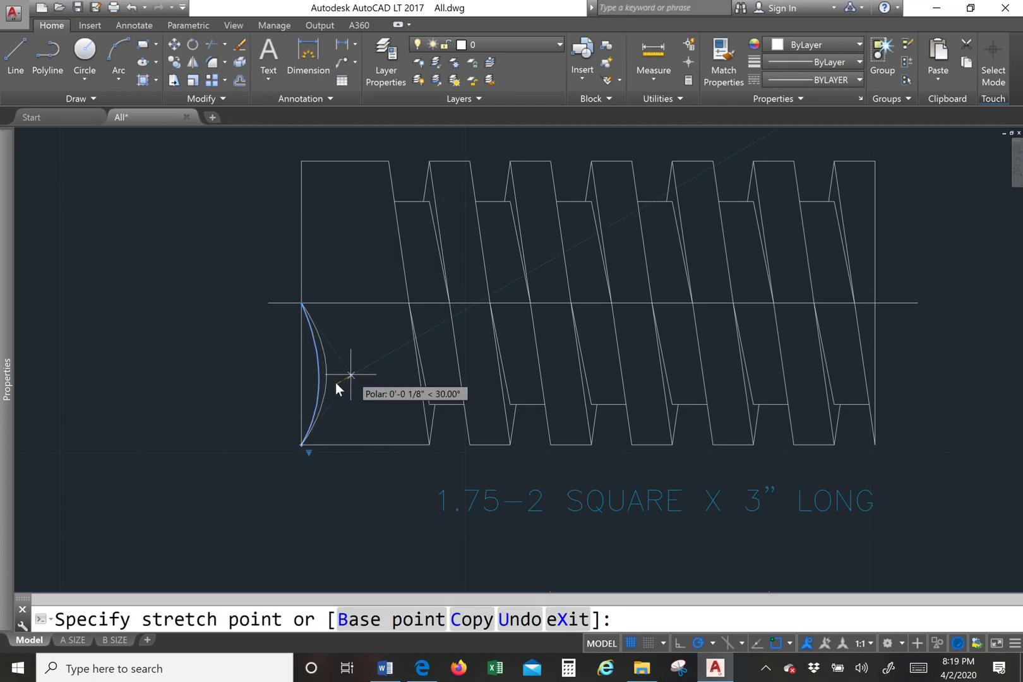
pyautogui.click(353, 375)
pyautogui.press('Escape')
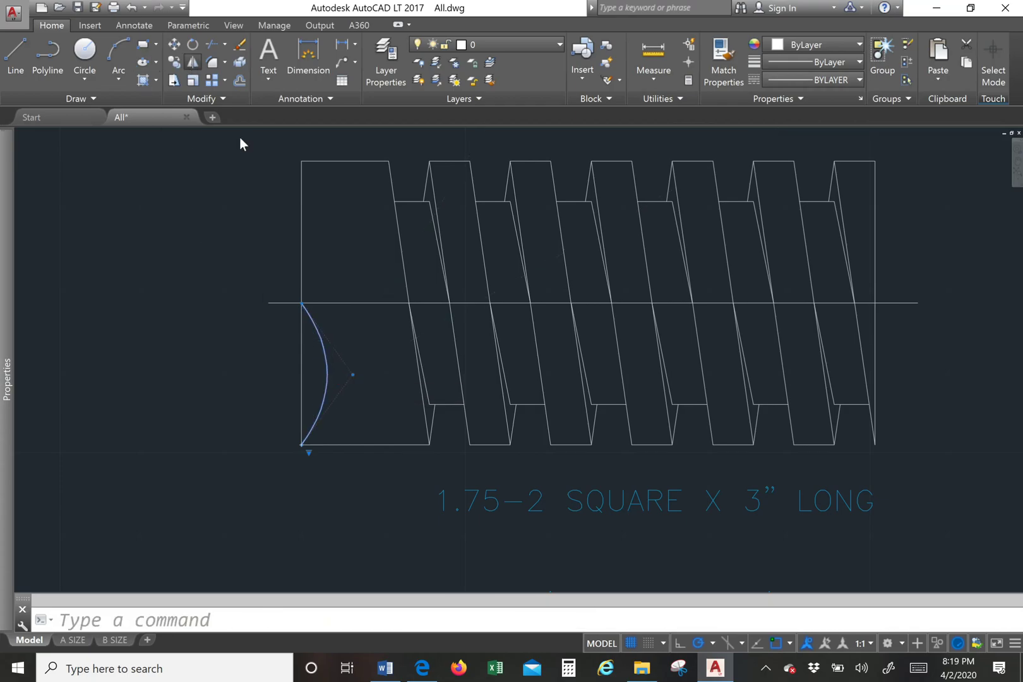
pyautogui.write('mi')
pyautogui.press('Return')
# Mirror the break curve across the centre line, keeping the original
pyautogui.click(301, 303)
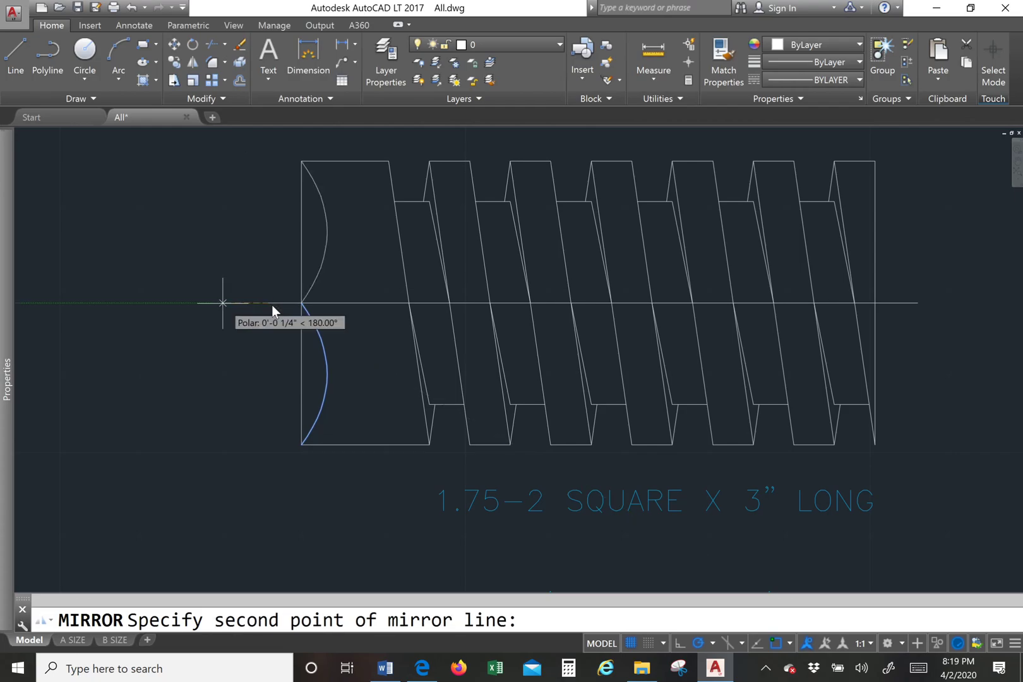
pyautogui.click(222, 302)
pyautogui.press('Return')
pyautogui.rightClick(222, 302)
pyautogui.click(240, 304)
# Mirror the upper break curve about the left edge to form a lens, keeping the originals
pyautogui.click(313, 246)
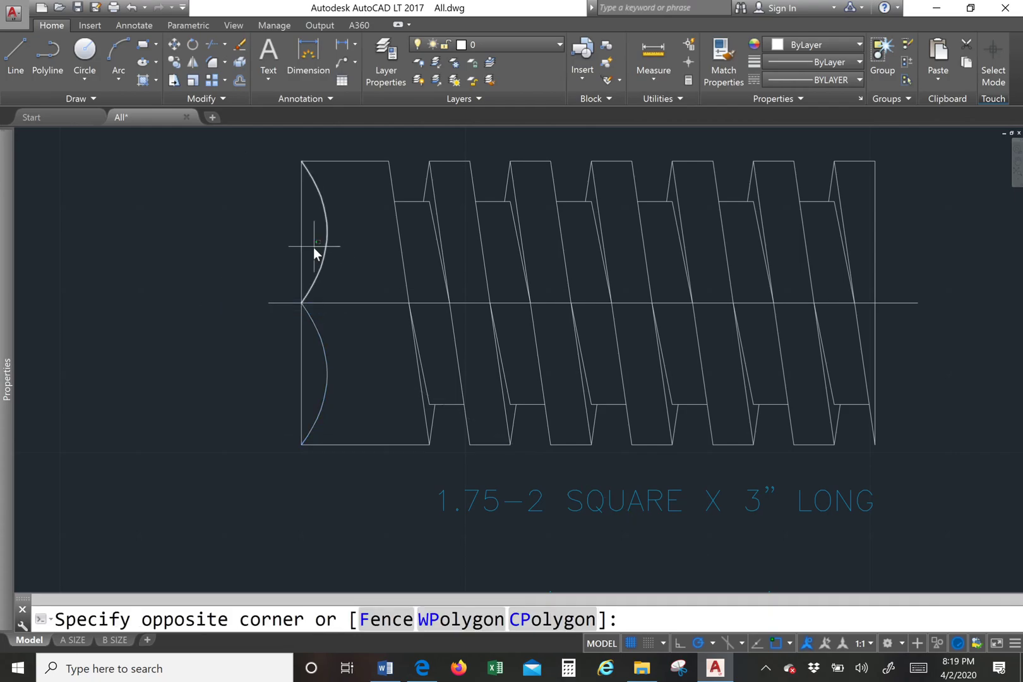
pyautogui.moveTo(307, 358)
pyautogui.mouseDown()
pyautogui.moveTo(270, 175)
pyautogui.moveTo(312, 331)
pyautogui.mouseUp()
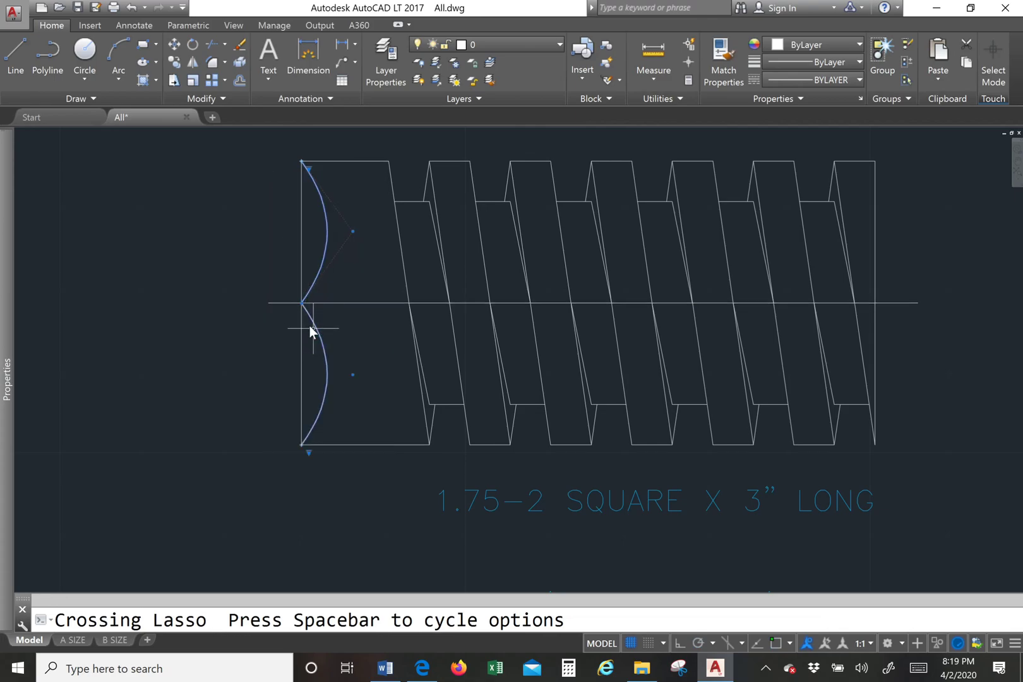
pyautogui.rightClick(284, 228)
pyautogui.click(289, 219)
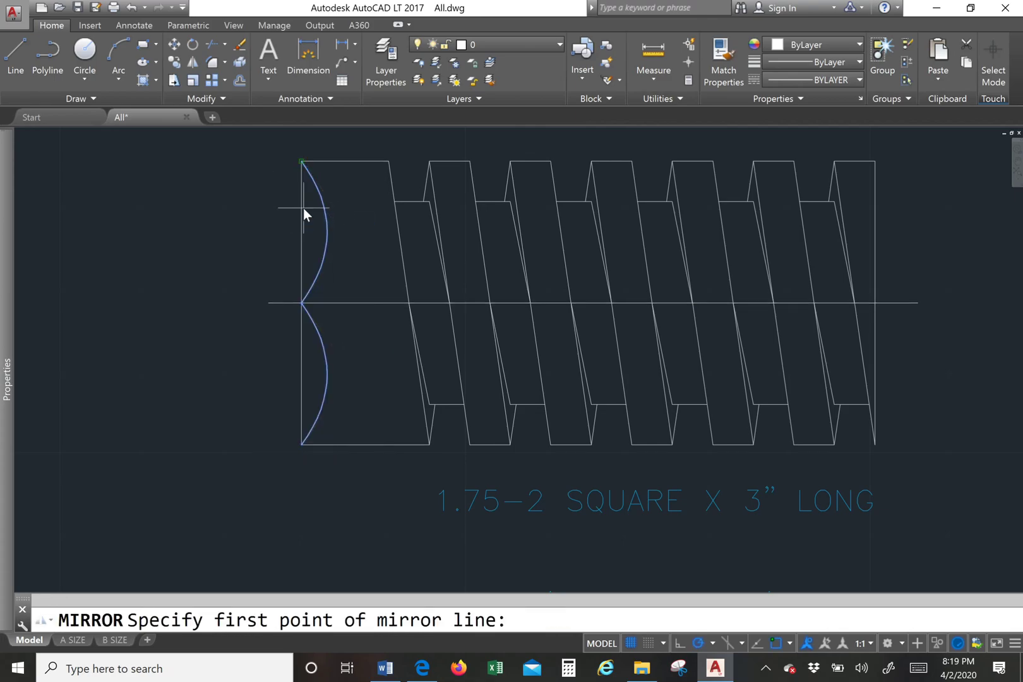
pyautogui.click(303, 208)
pyautogui.click(304, 463)
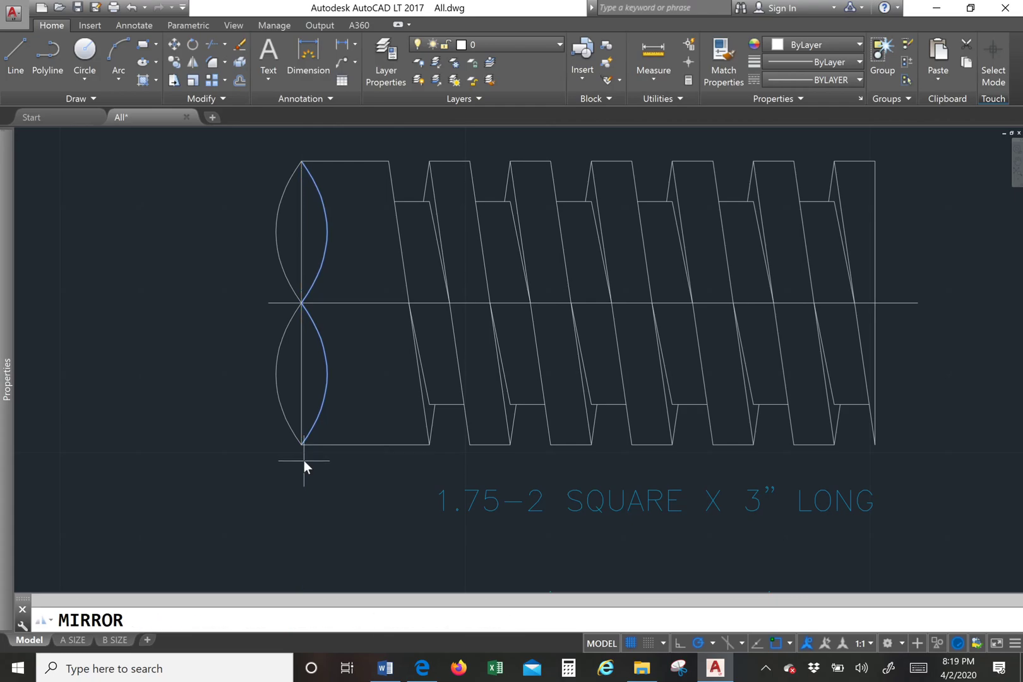
pyautogui.rightClick(312, 366)
pyautogui.click(324, 374)
# Window-select the extra curve in the lower half of the break and delete it
pyautogui.click(325, 350)
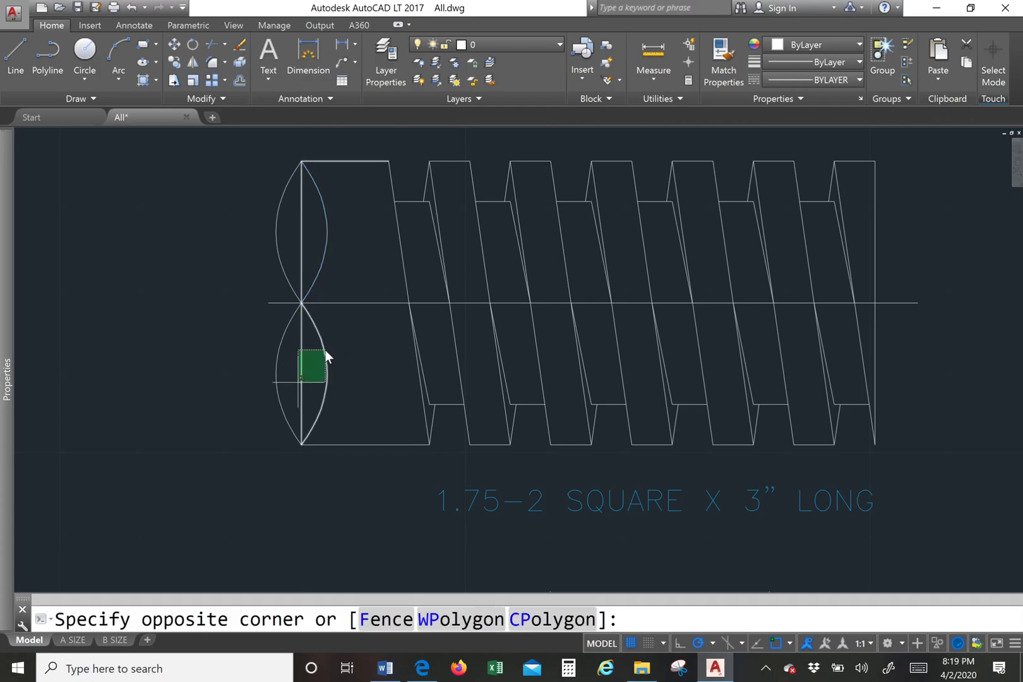
pyautogui.press('Escape')
pyautogui.click(334, 346)
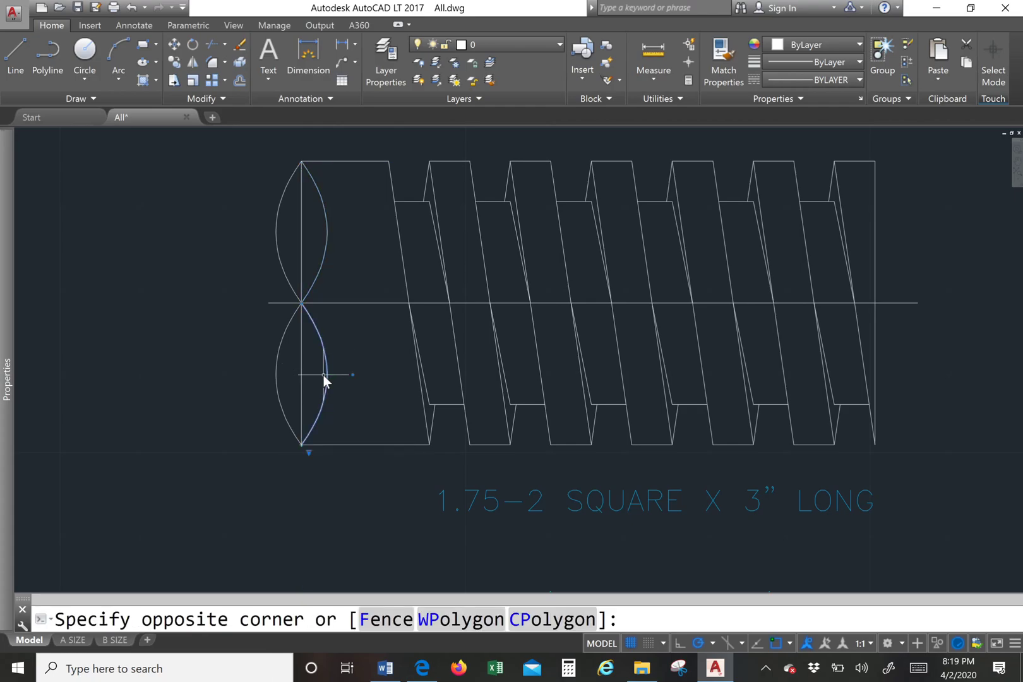
pyautogui.click(323, 375)
pyautogui.press('Delete')
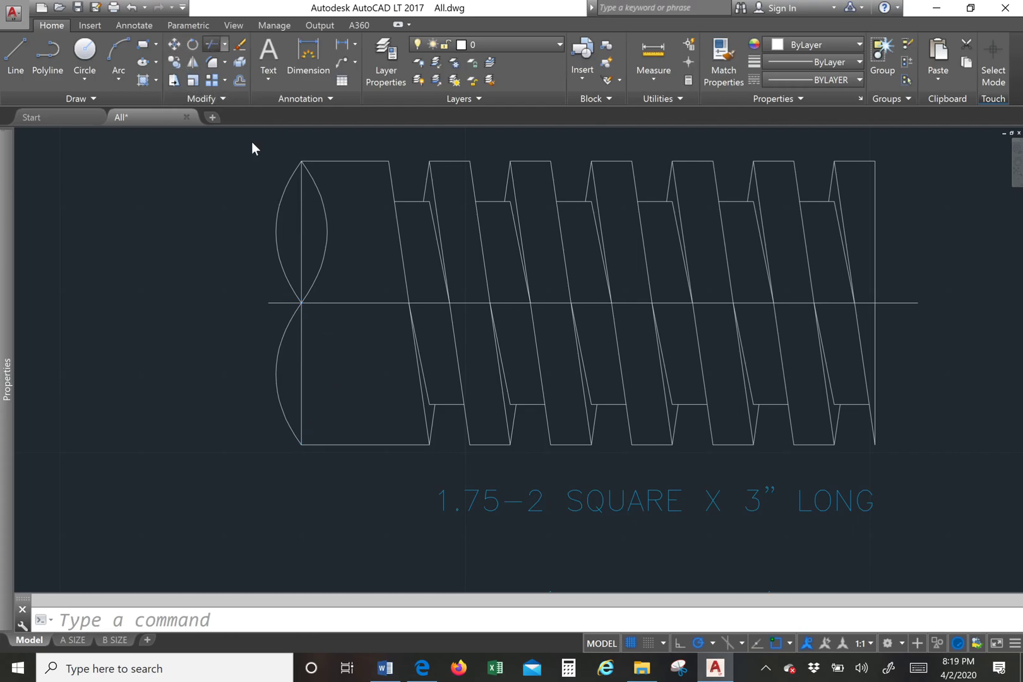
# Trim away the vertical line inside the upper lens, using all objects as cutting edges
pyautogui.write('tr')
pyautogui.press('Return')
pyautogui.press('Return')
pyautogui.click(308, 229)
pyautogui.click(300, 243)
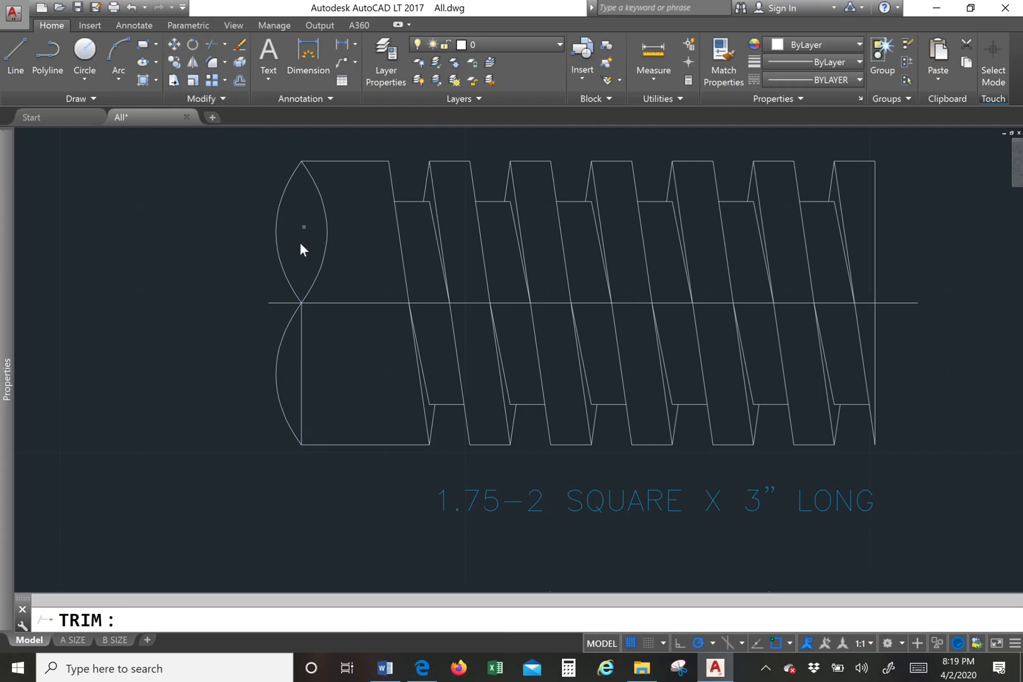
pyautogui.press('Return')
# Select and delete the vertical line in the lower half of the break
pyautogui.click(306, 342)
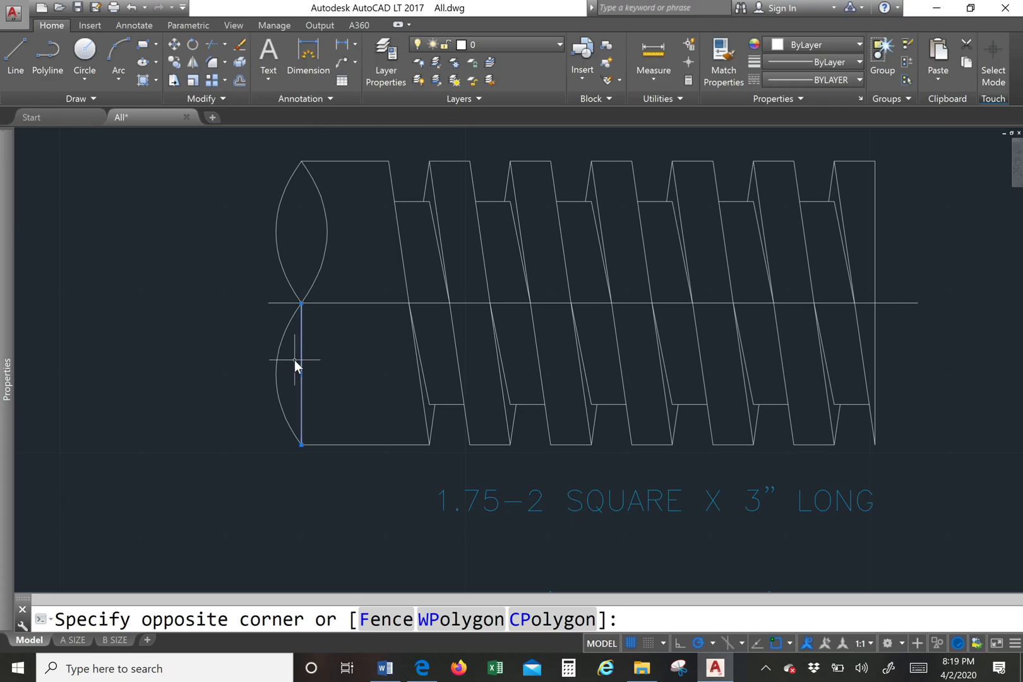
pyautogui.click(294, 360)
pyautogui.press('Delete')
pyautogui.scroll(-4, 294, 360)
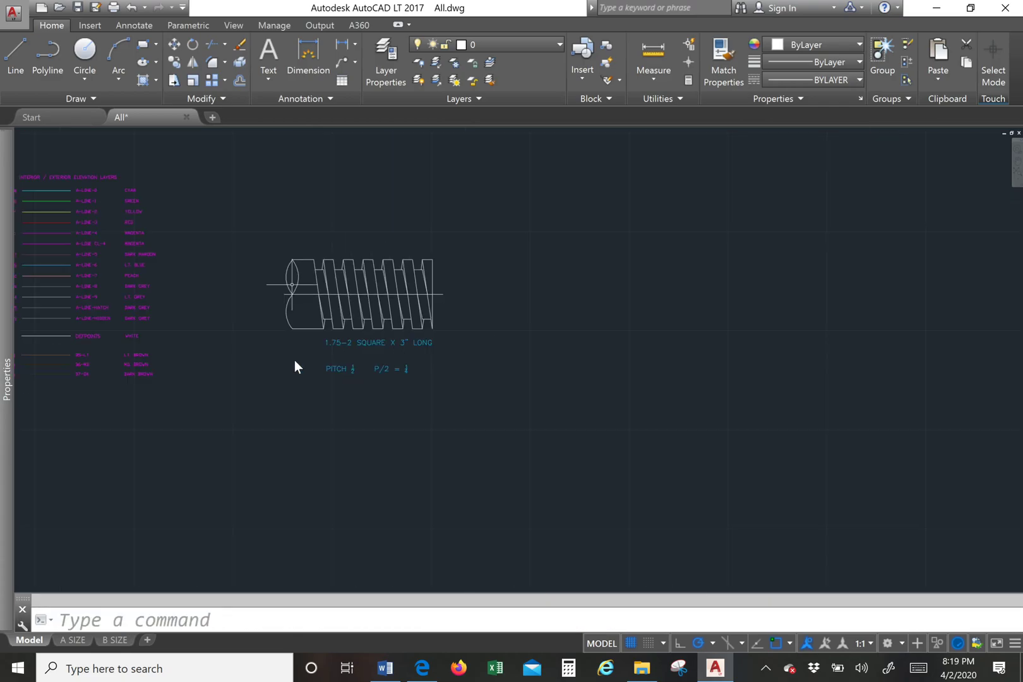
pyautogui.scroll(4, 294, 361)
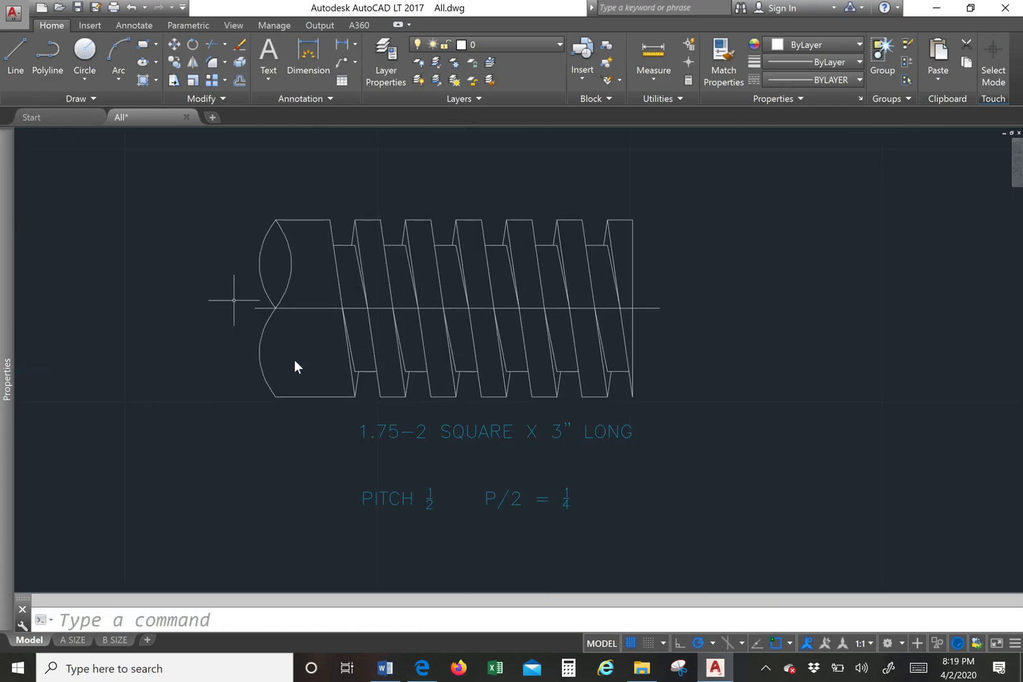
pyautogui.scroll(2, 295, 359)
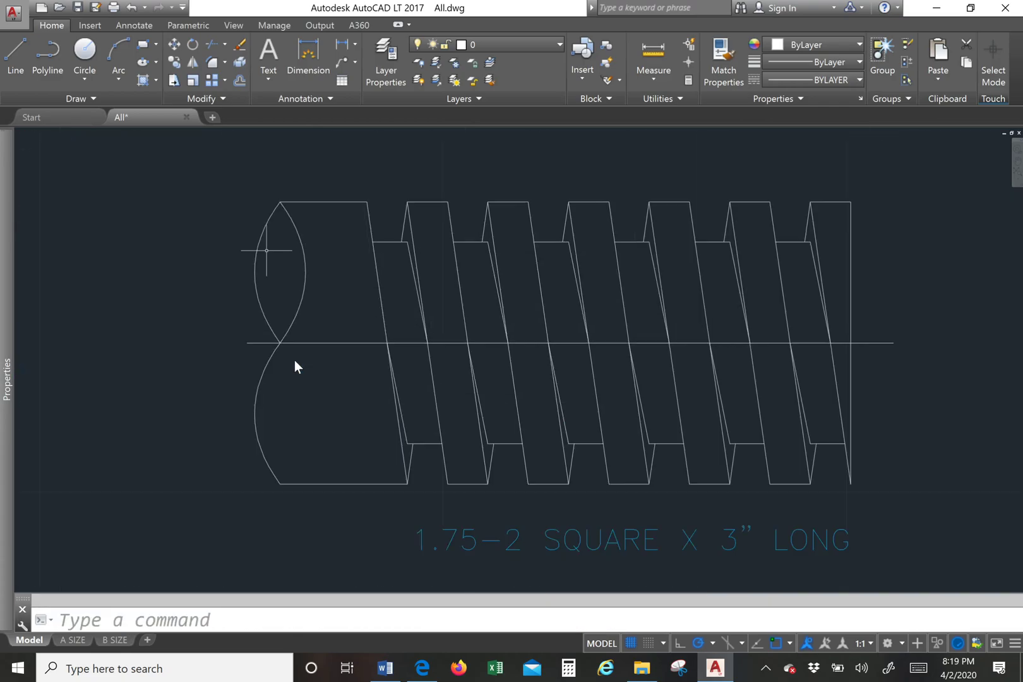
# Match Properties from the A-LINE-1 legend line onto the break lines at the bolt's left end
pyautogui.click(709, 53)
pyautogui.scroll(-3, 590, 170)
pyautogui.scroll(-2, 278, 264)
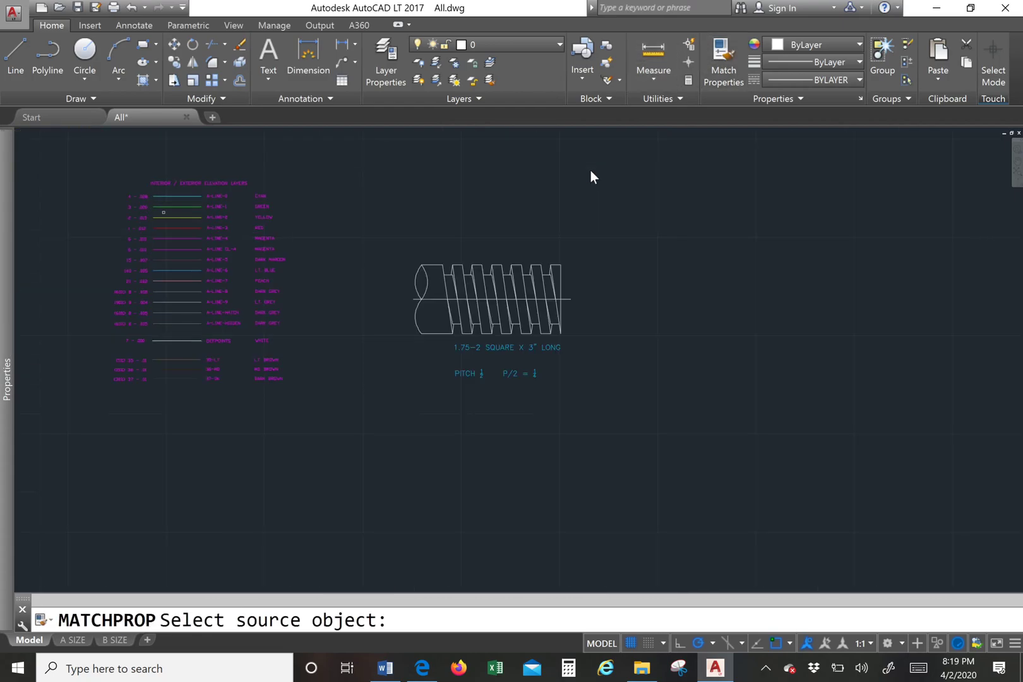
pyautogui.scroll(4, 127, 202)
pyautogui.click(171, 212)
pyautogui.scroll(-3, 171, 216)
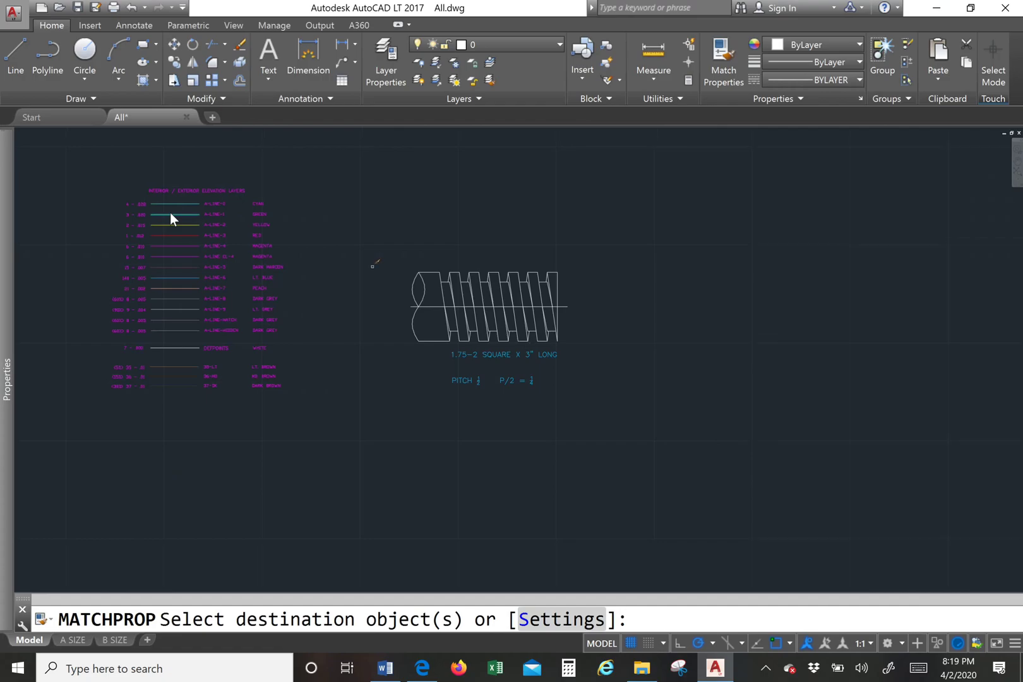
pyautogui.scroll(6, 452, 303)
pyautogui.click(572, 202)
pyautogui.click(504, 305)
pyautogui.scroll(-5, 503, 305)
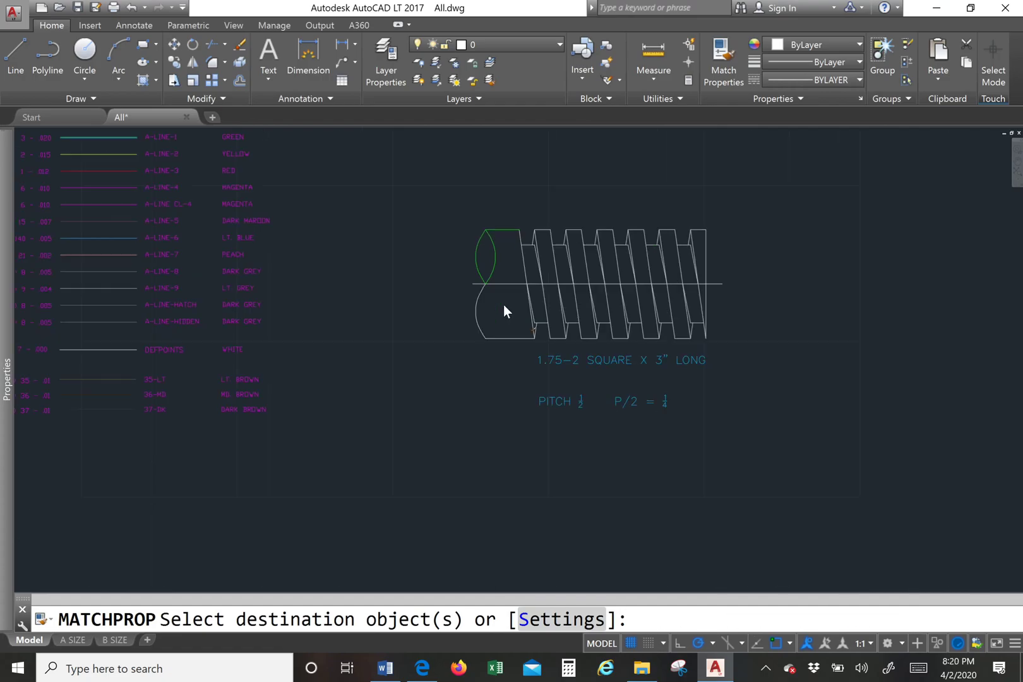
pyautogui.scroll(4, 503, 305)
pyautogui.click(492, 313)
pyautogui.click(438, 378)
# Apply the green A-LINE-1 properties to the bottom edge, lower thread lines and upper outline
pyautogui.scroll(4, 594, 329)
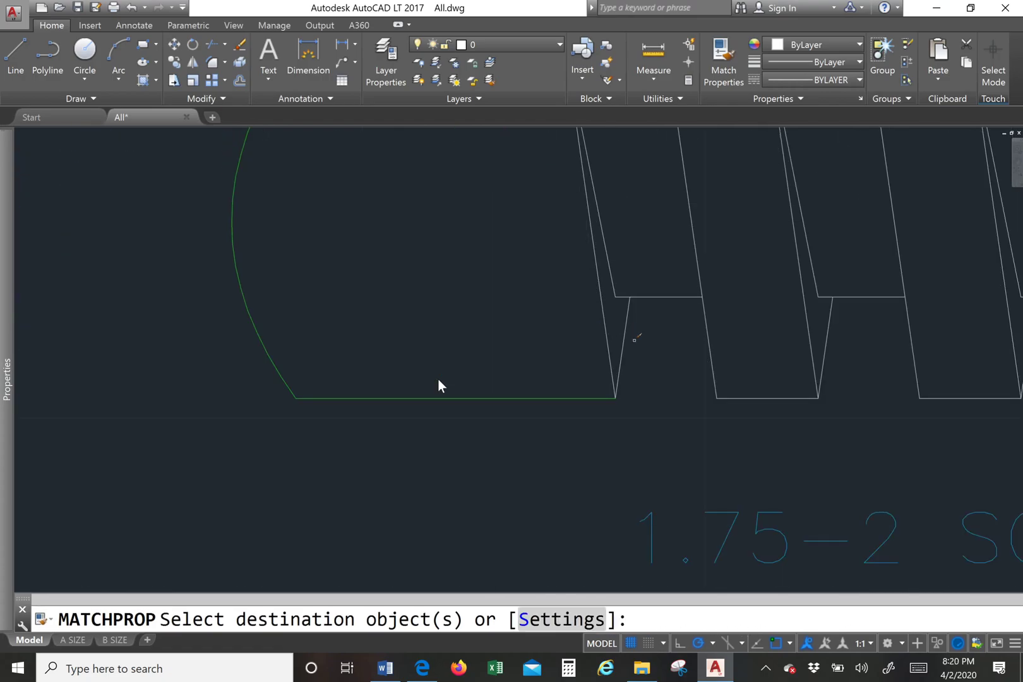
pyautogui.scroll(-2, 512, 356)
pyautogui.click(599, 349)
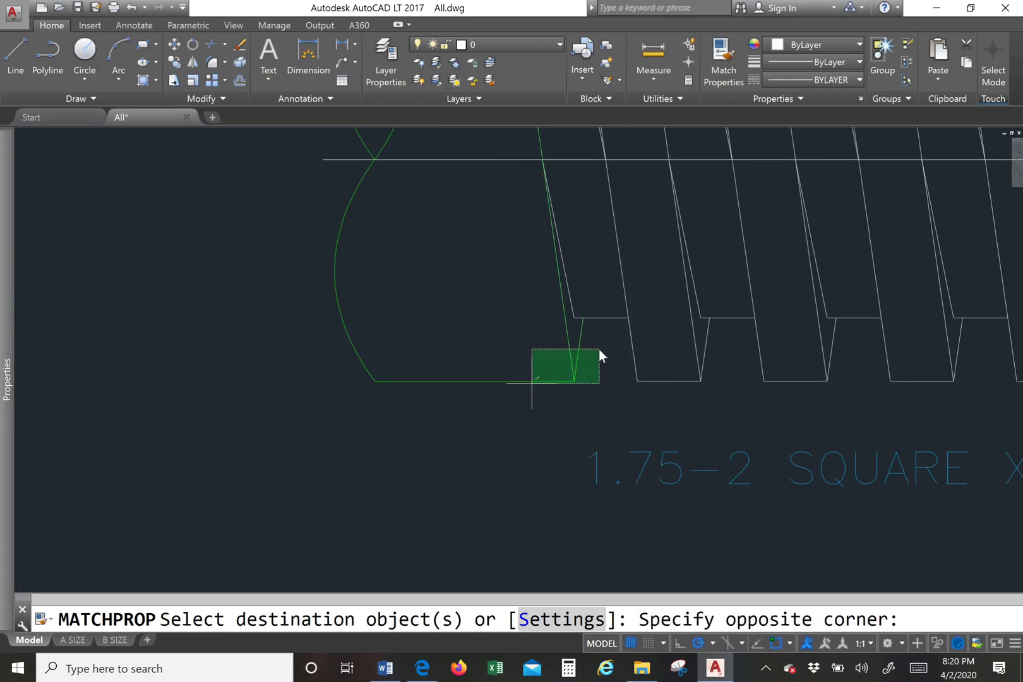
pyautogui.click(543, 381)
pyautogui.scroll(-2, 543, 382)
pyautogui.click(979, 352)
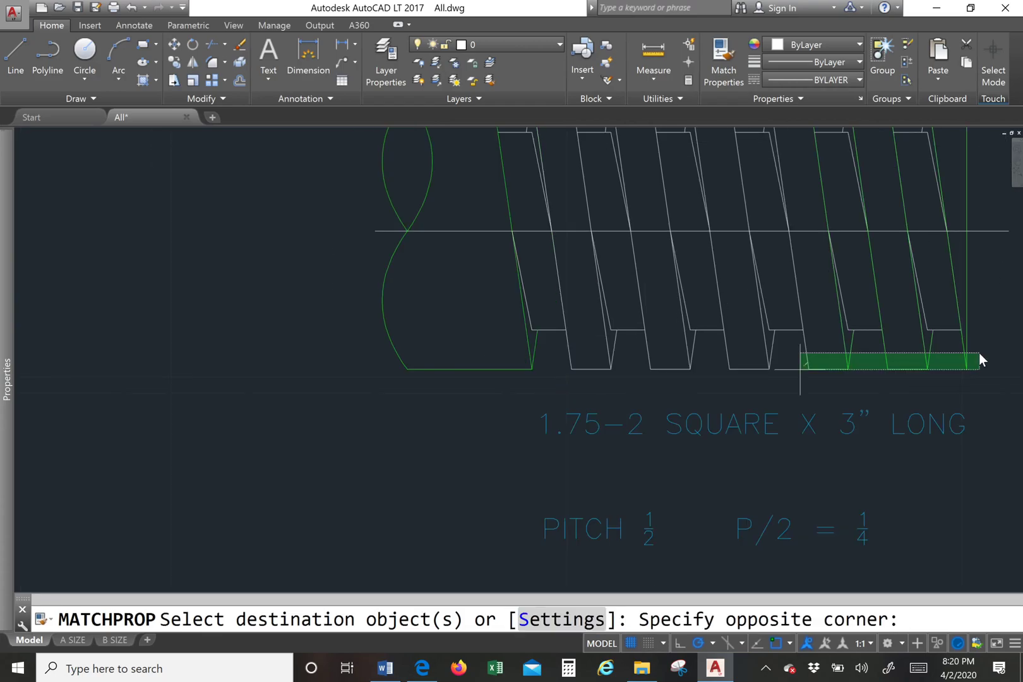
pyautogui.click(562, 381)
pyautogui.scroll(-2, 562, 381)
pyautogui.scroll(2, 561, 380)
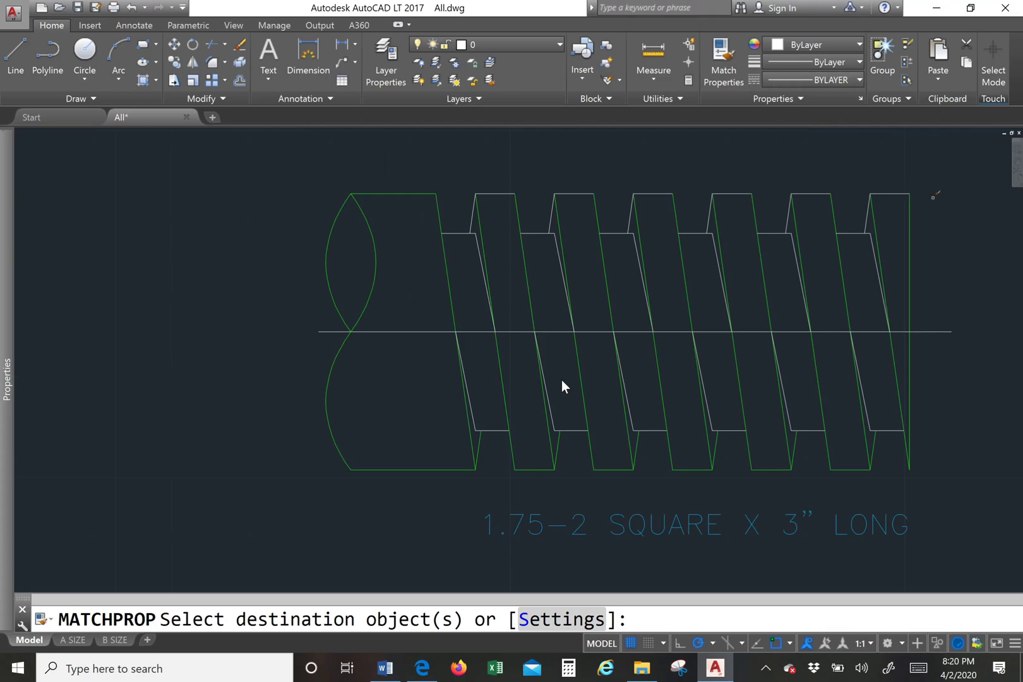
pyautogui.click(918, 184)
pyautogui.click(433, 211)
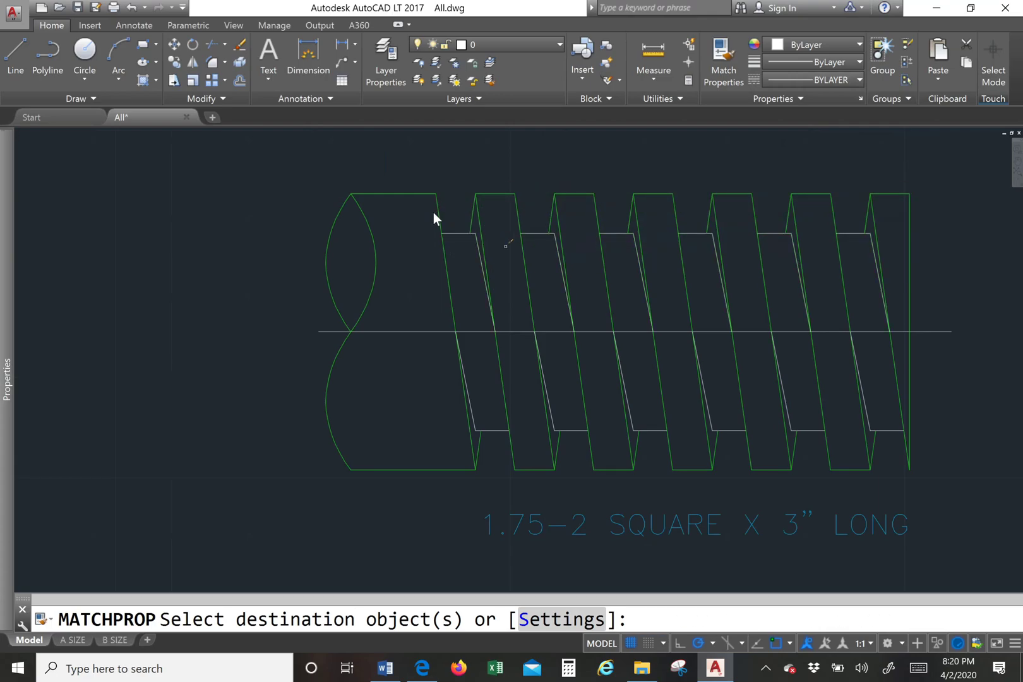
pyautogui.scroll(-2, 434, 216)
pyautogui.scroll(-2, 534, 227)
pyautogui.rightClick(545, 226)
pyautogui.click(558, 237)
# Restart Match Properties with the A-LINE-4 legend line as the source
pyautogui.rightClick(336, 220)
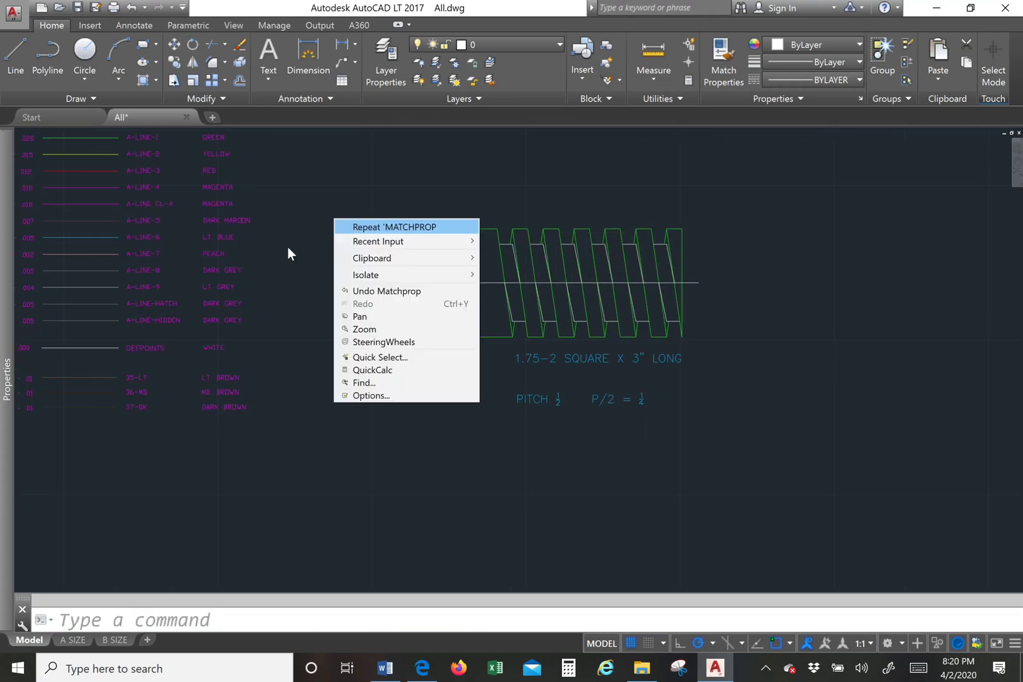
pyautogui.press('Return')
pyautogui.scroll(-2, 285, 246)
pyautogui.scroll(5, 285, 246)
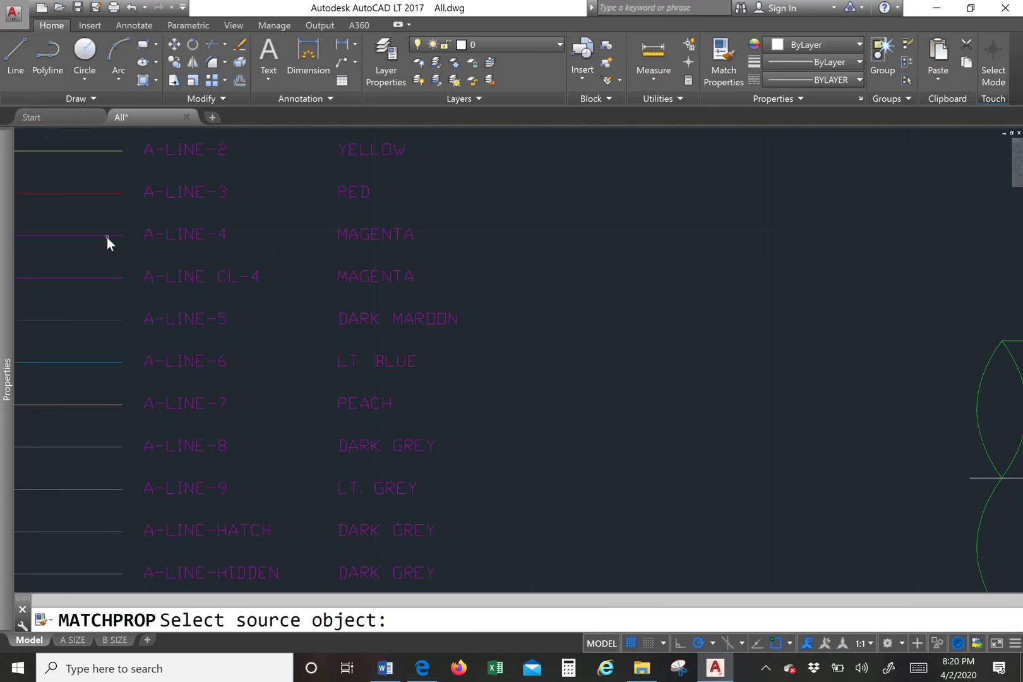
pyautogui.click(107, 236)
pyautogui.scroll(-4, 111, 235)
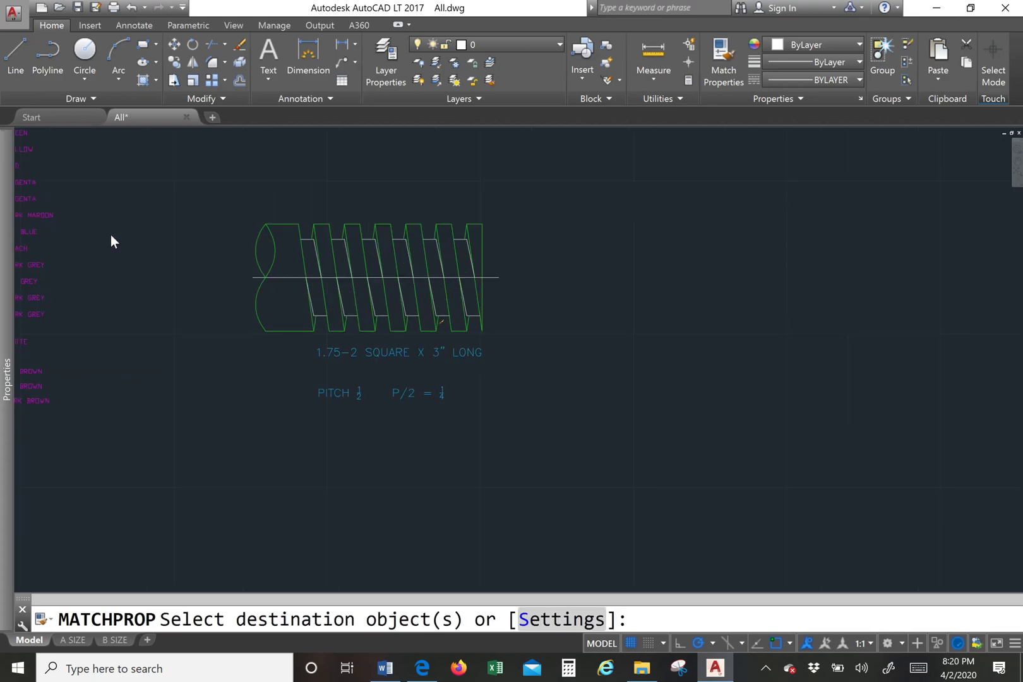
pyautogui.scroll(5, 110, 235)
# Window the back thread edges to give them the magenta A-LINE-4 properties
pyautogui.click(312, 378)
pyautogui.click(310, 405)
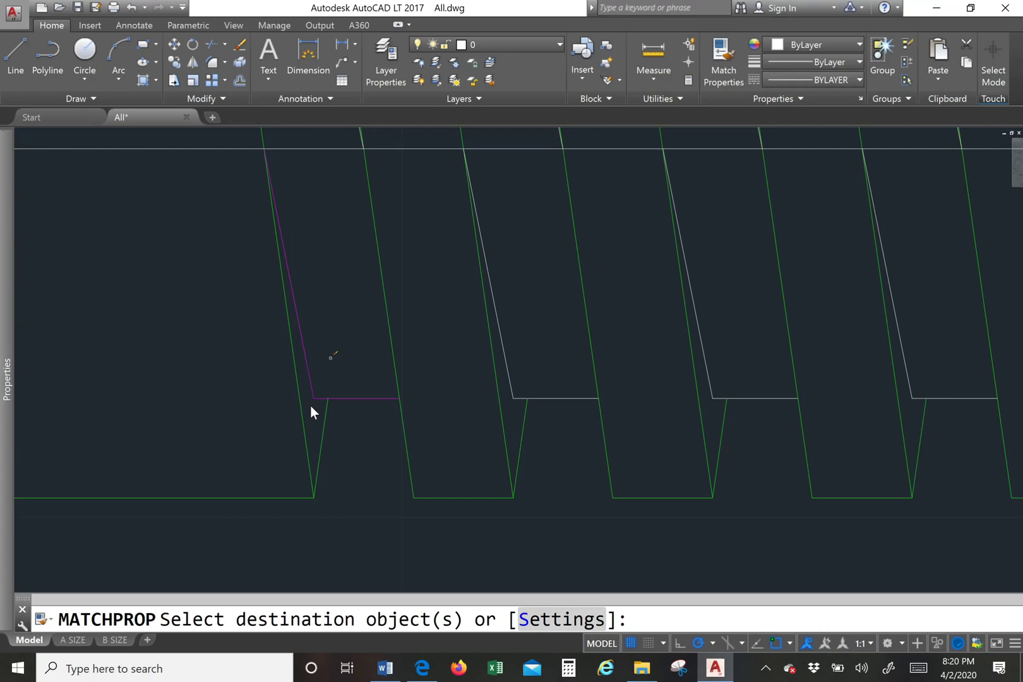
pyautogui.scroll(-4, 310, 406)
pyautogui.click(363, 239)
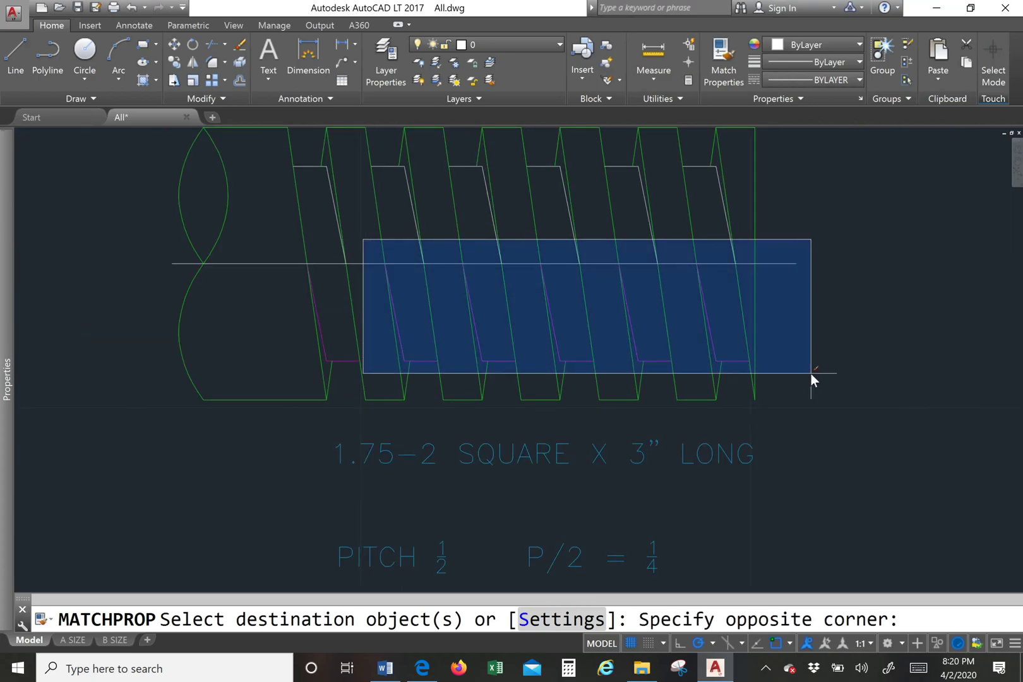
pyautogui.click(812, 374)
pyautogui.click(271, 153)
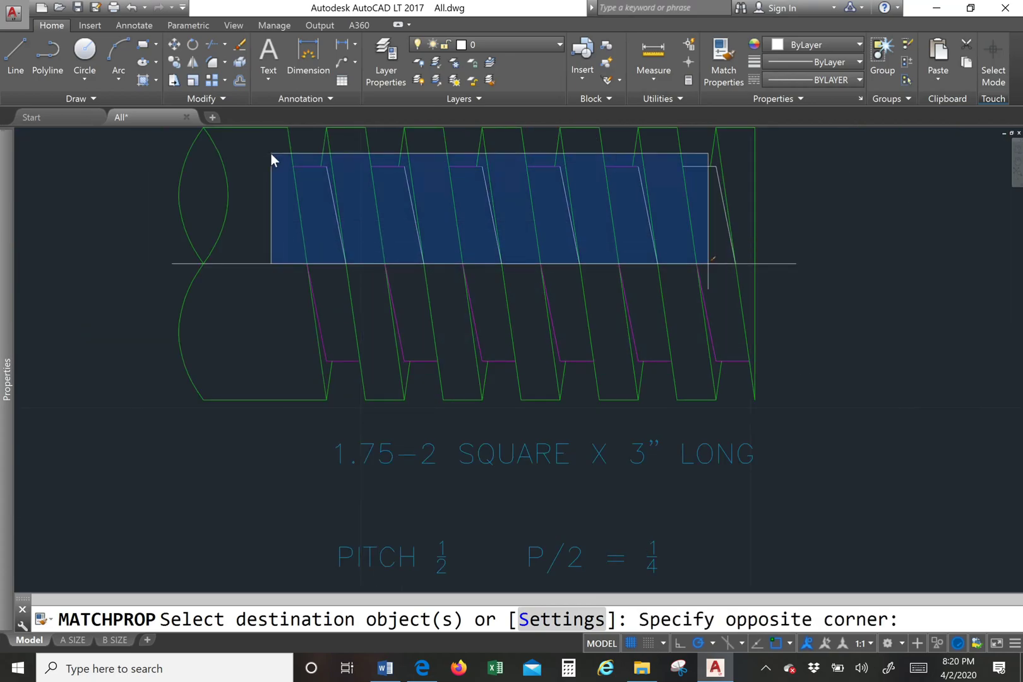
pyautogui.click(743, 284)
pyautogui.scroll(-3, 743, 284)
pyautogui.press('Return')
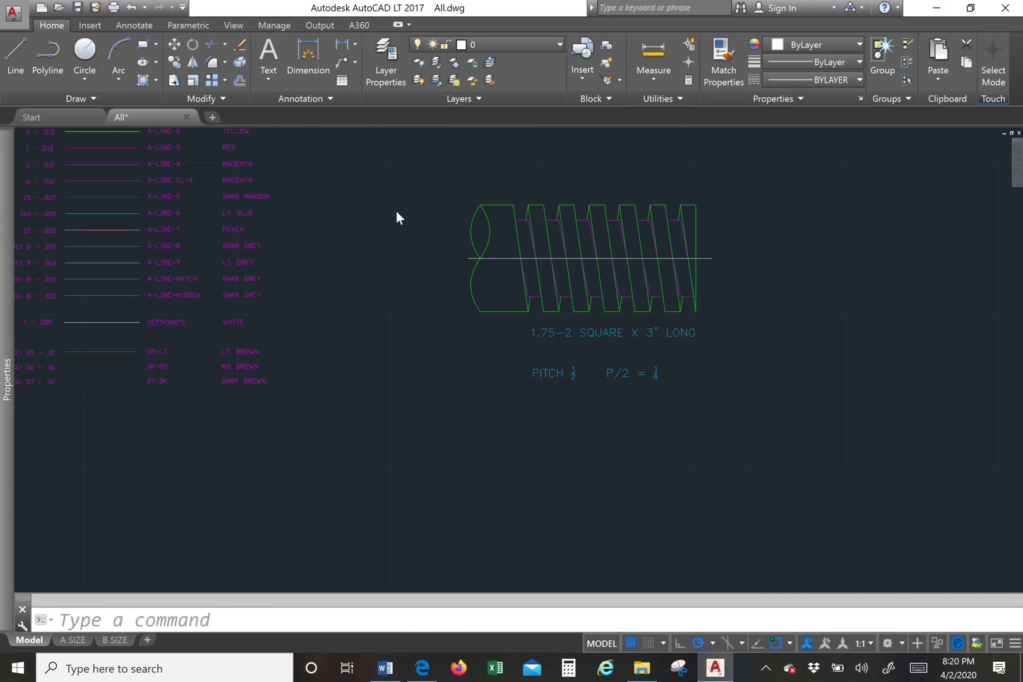
# Match the centre line to the A-LINE CL-4 legend line's magenta centre-line properties
pyautogui.press('Return')
pyautogui.scroll(2, 396, 221)
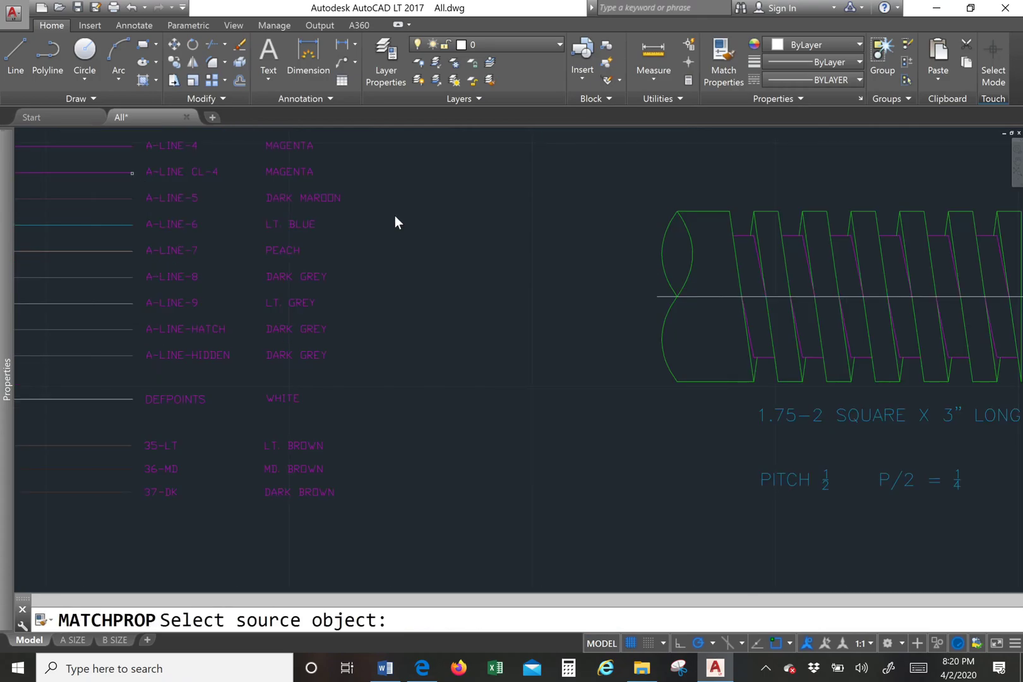
pyautogui.scroll(-4, 395, 216)
pyautogui.click(123, 182)
pyautogui.scroll(5, 349, 240)
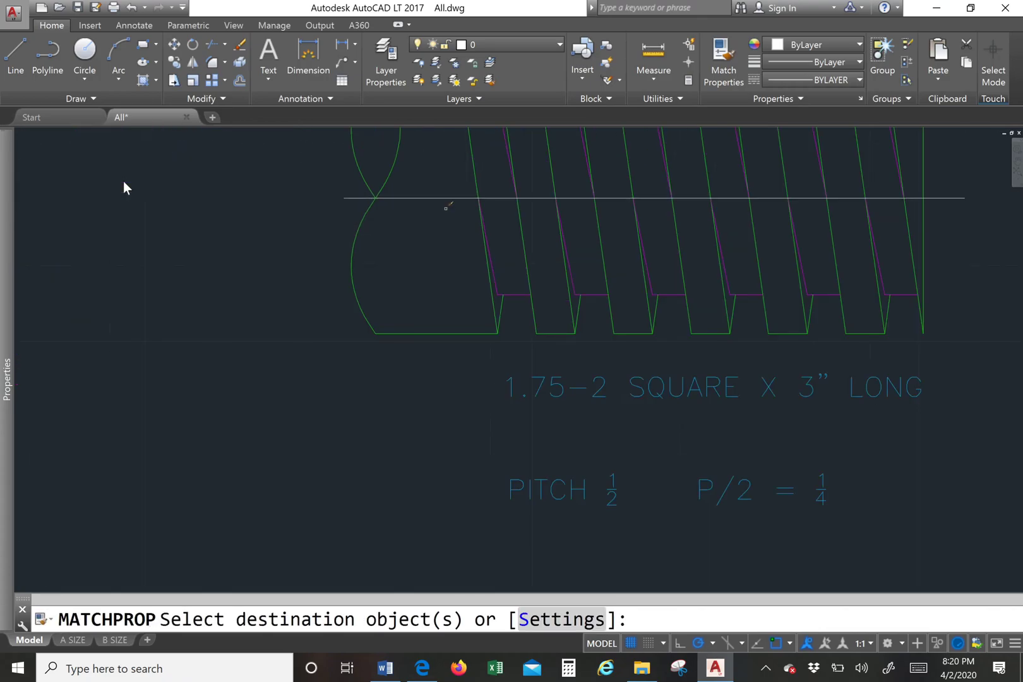
pyautogui.click(452, 183)
pyautogui.click(441, 229)
pyautogui.scroll(-2, 439, 230)
pyautogui.scroll(2, 631, 221)
pyautogui.press('Return')
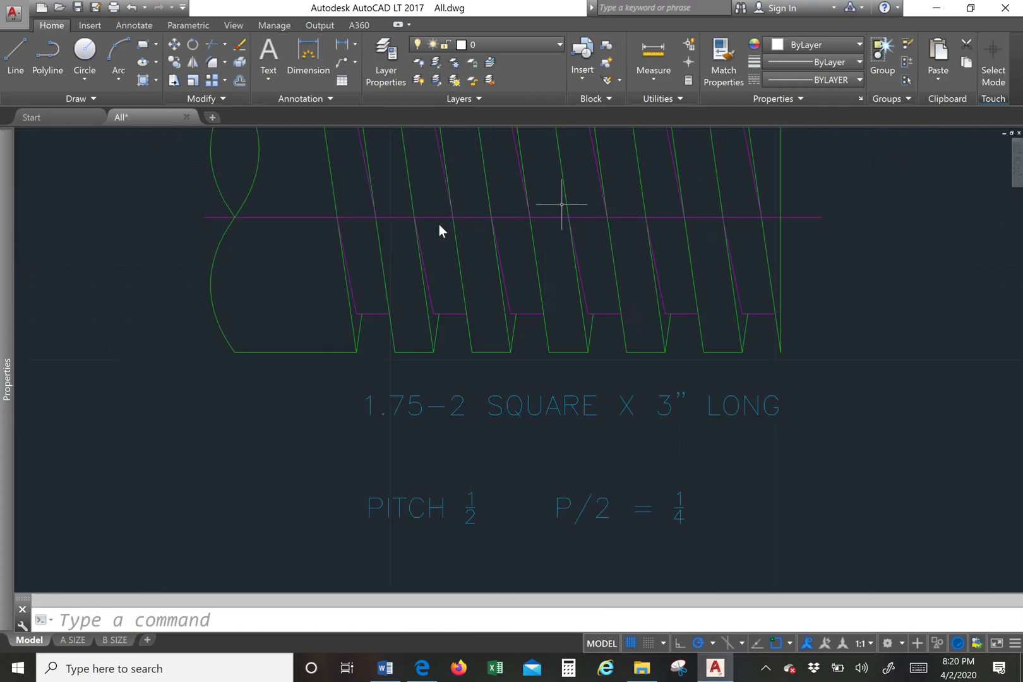
# Set the centre line's linetype scale to 1/16 (0.0625), then hide the Properties palette
pyautogui.click(577, 219)
pyautogui.click(576, 226)
pyautogui.rightClick(576, 228)
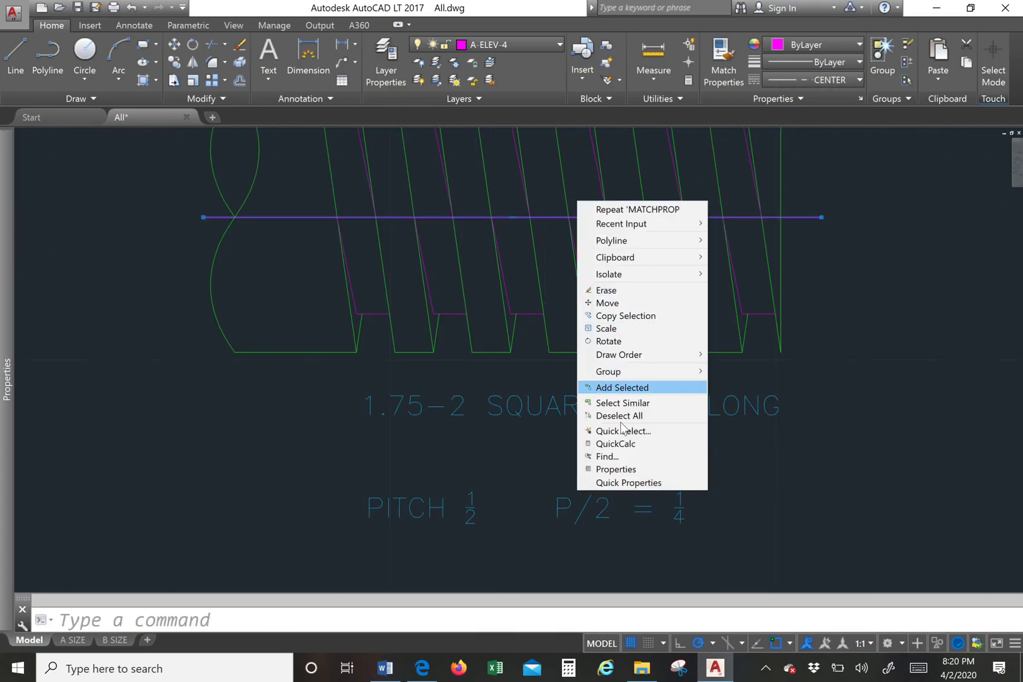
pyautogui.click(622, 468)
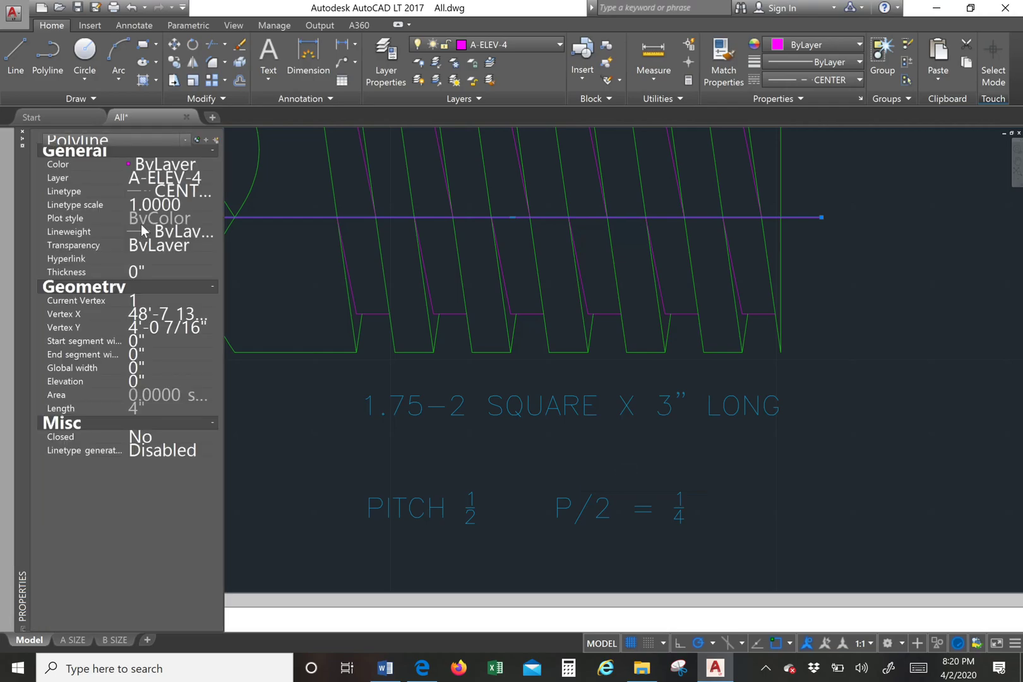
pyautogui.click(157, 205)
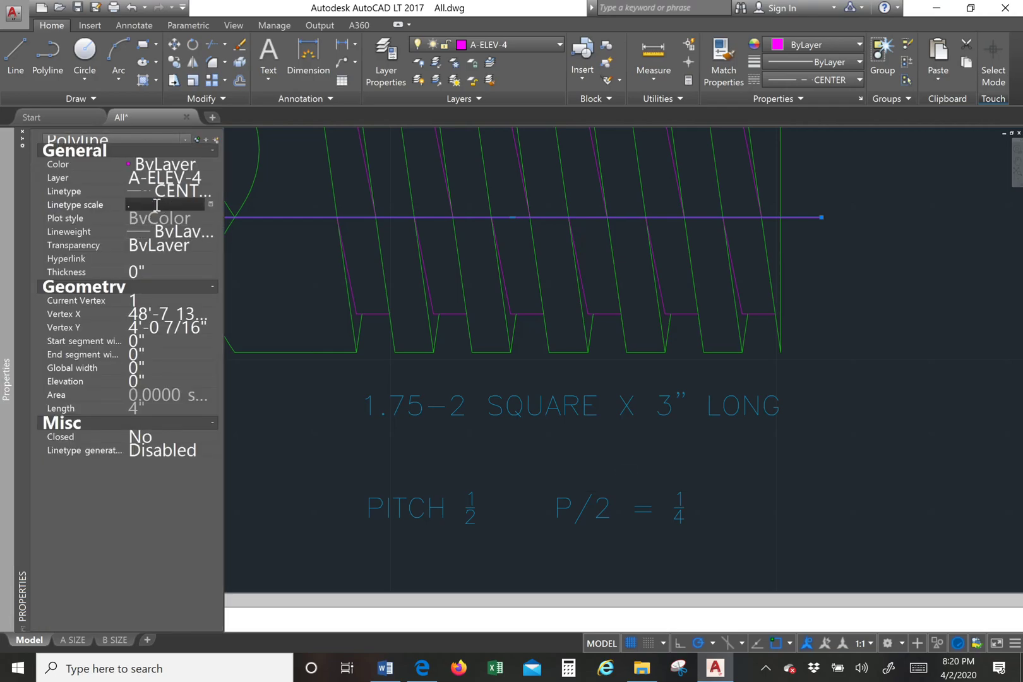
pyautogui.write('1/16')
pyautogui.press('Return')
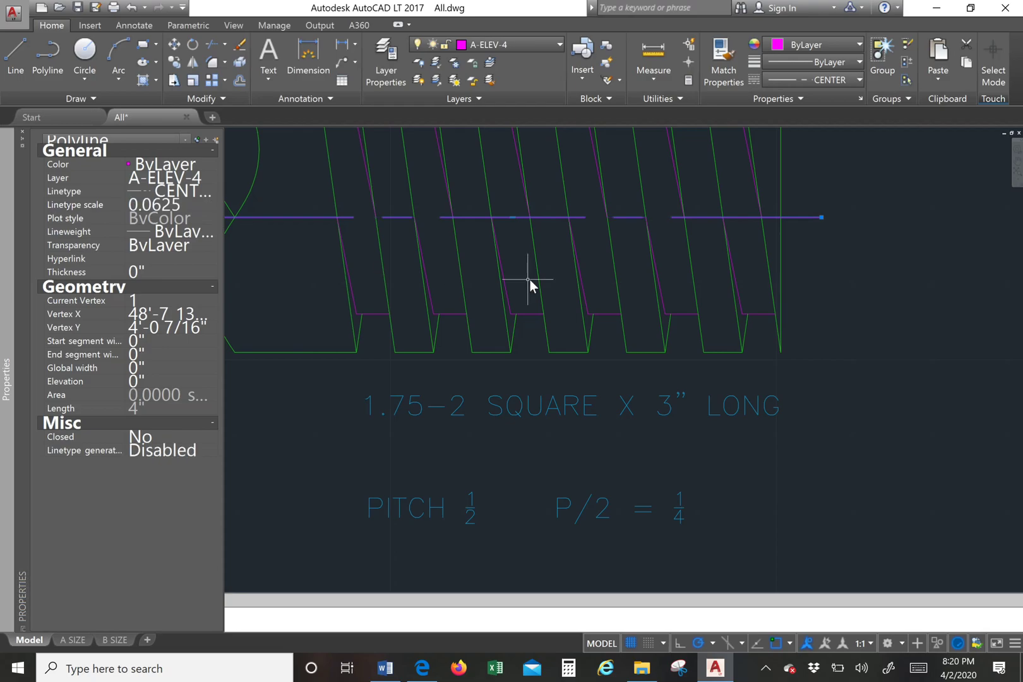
pyautogui.scroll(-2, 529, 280)
pyautogui.scroll(2, 530, 280)
pyautogui.press('Escape')
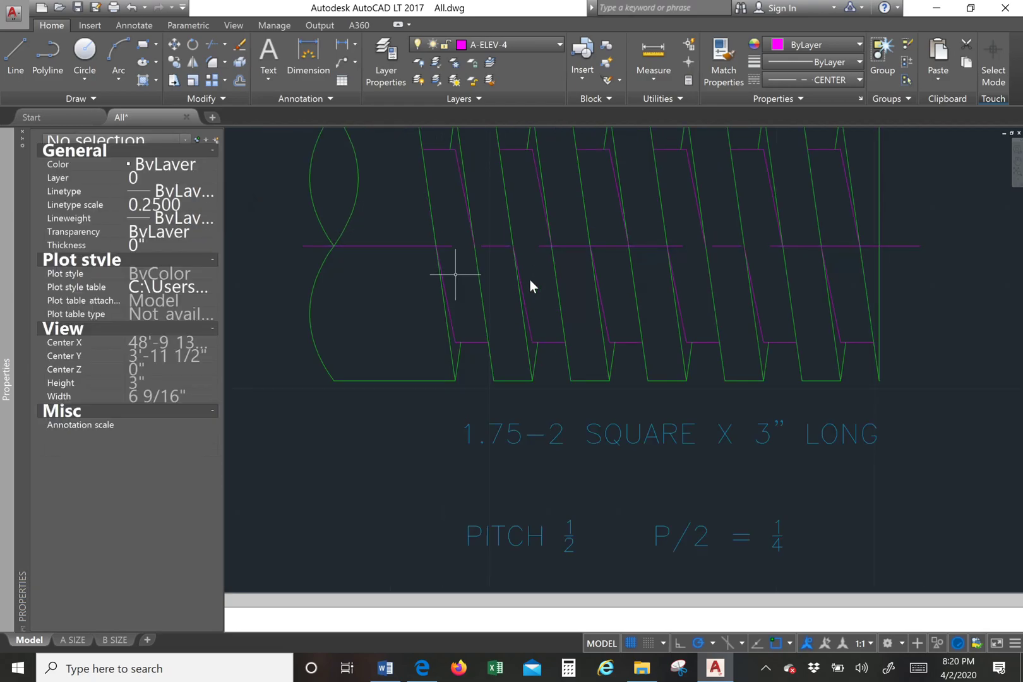
pyautogui.scroll(-3, 530, 279)
pyautogui.hotkey('ctrl', '1')
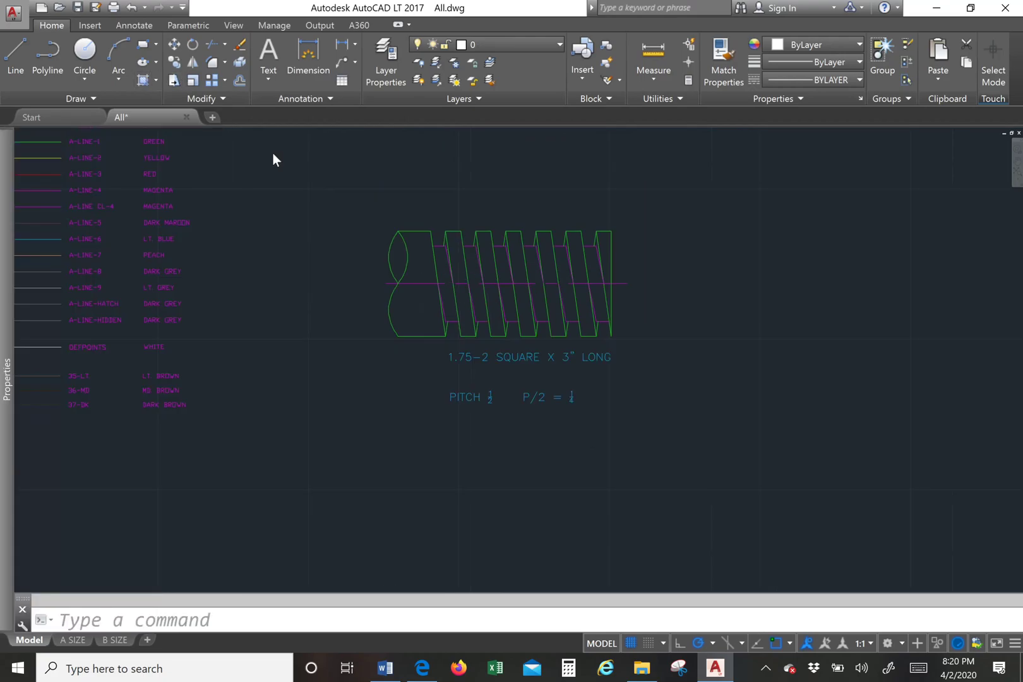
# Hatch the upper lens of the thread's break end
pyautogui.write('h')
pyautogui.press('space')
pyautogui.scroll(2, 446, 240)
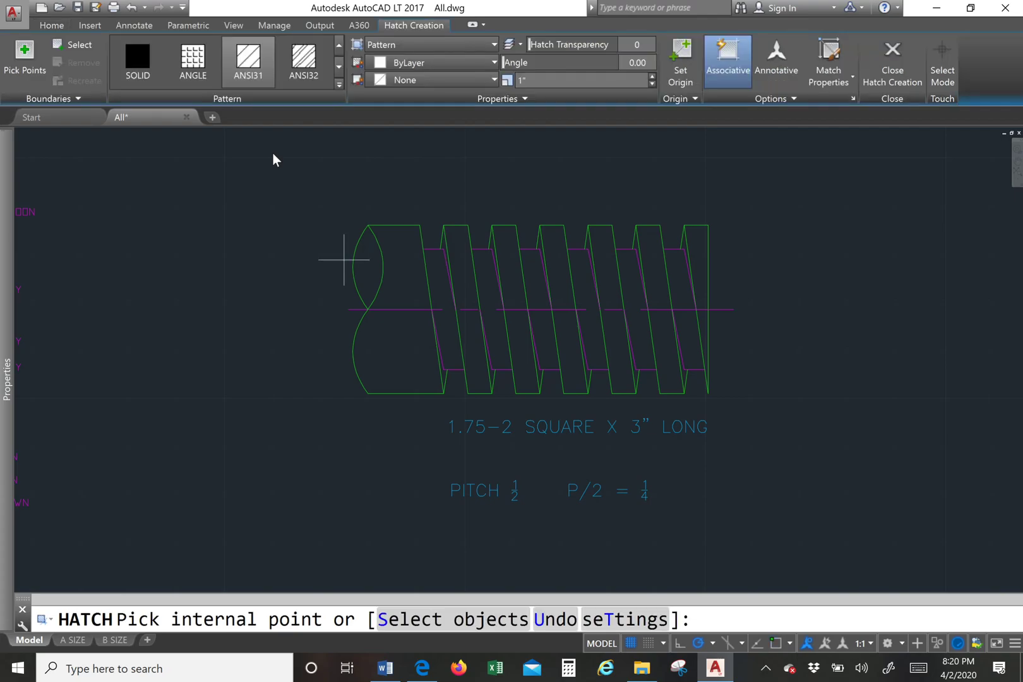
pyautogui.click(365, 266)
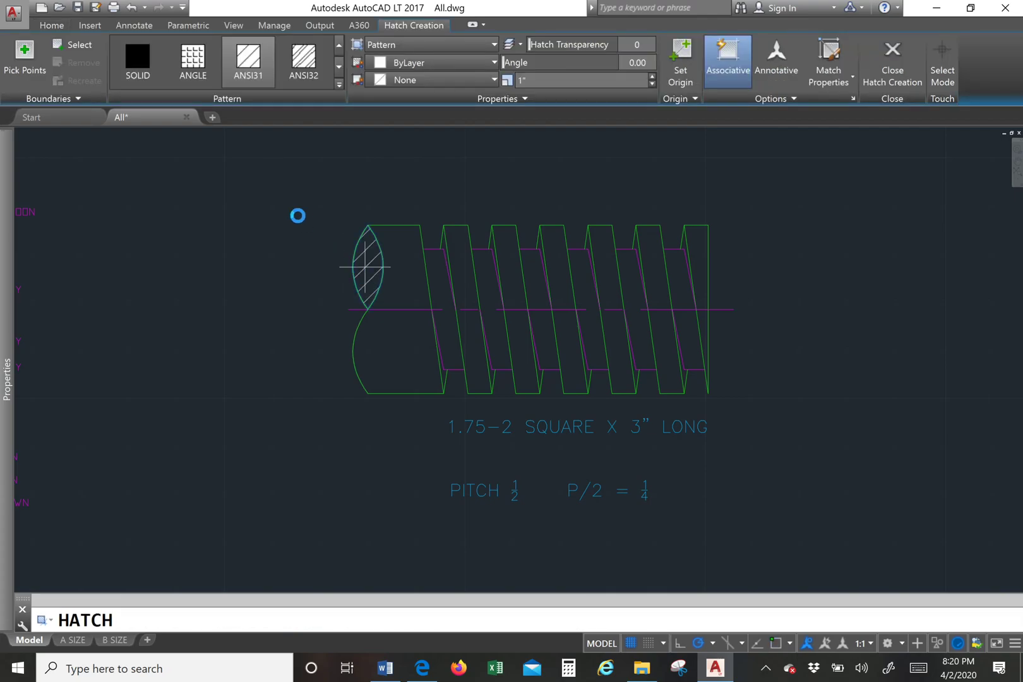
pyautogui.rightClick(314, 227)
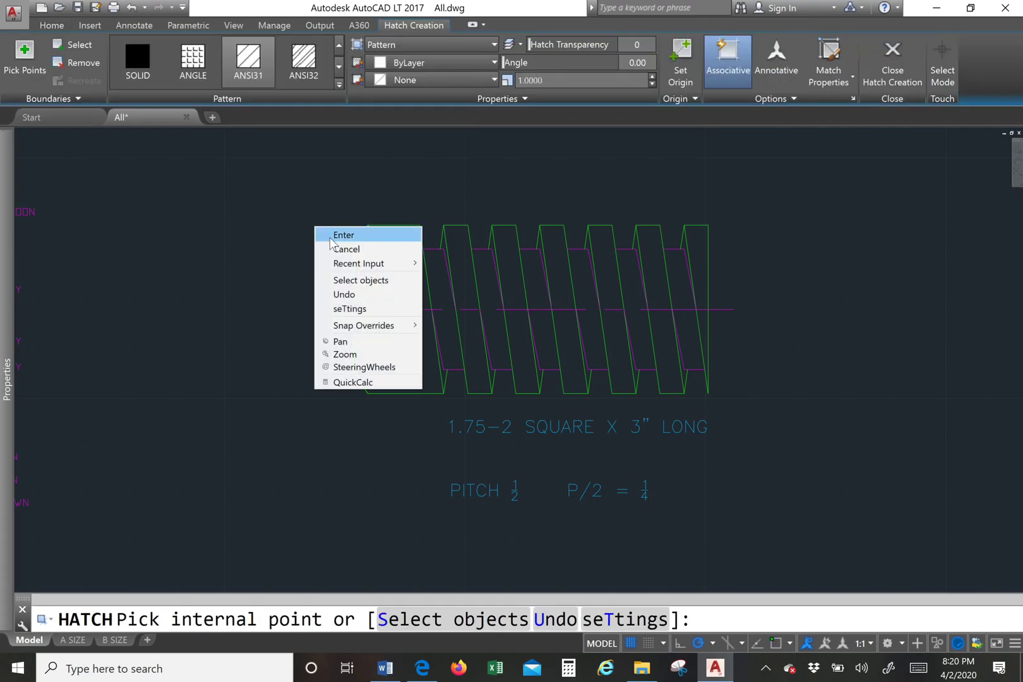
pyautogui.click(328, 231)
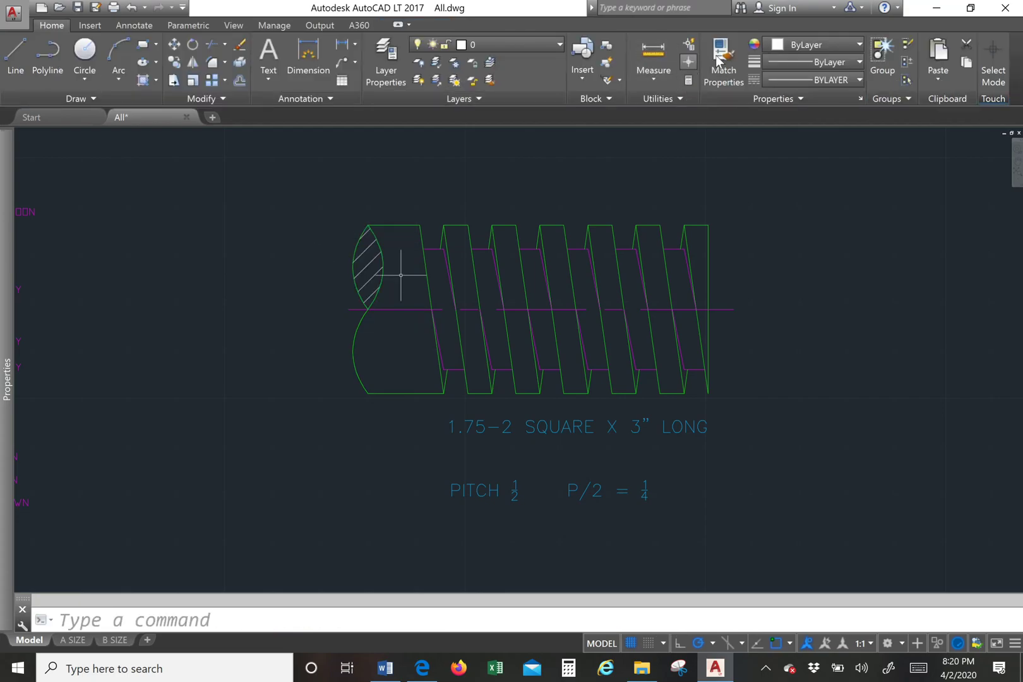
# Give the new hatch the A-LINE-HATCH legend line's properties with Match Properties
pyautogui.click(723, 61)
pyautogui.scroll(-2, 552, 235)
pyautogui.scroll(4, 552, 243)
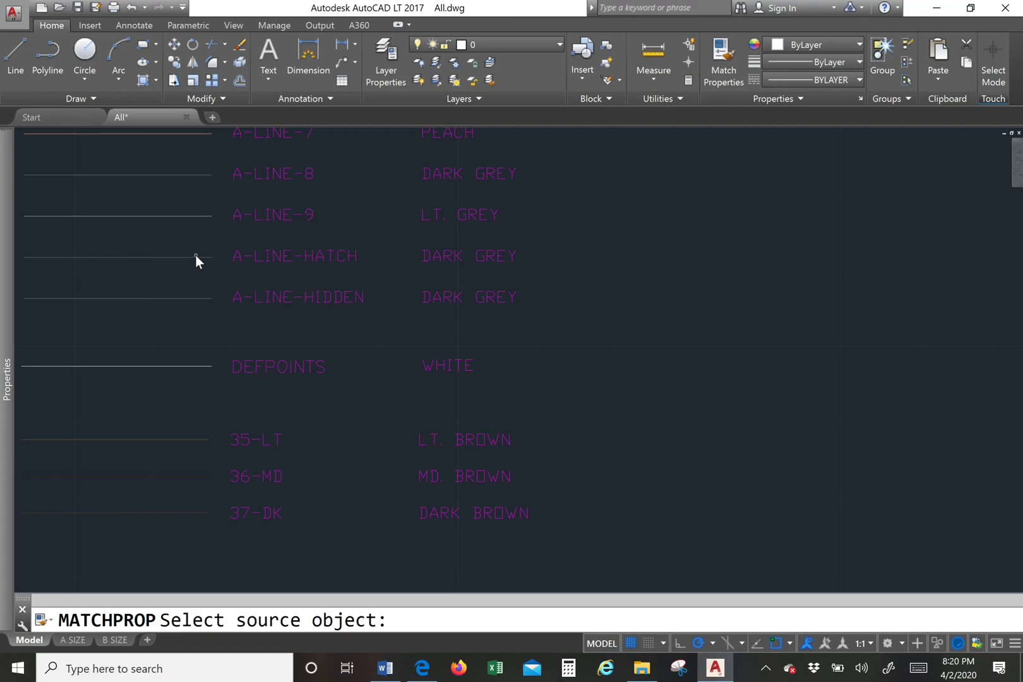
pyautogui.click(195, 256)
pyautogui.scroll(-4, 195, 256)
pyautogui.scroll(2, 195, 255)
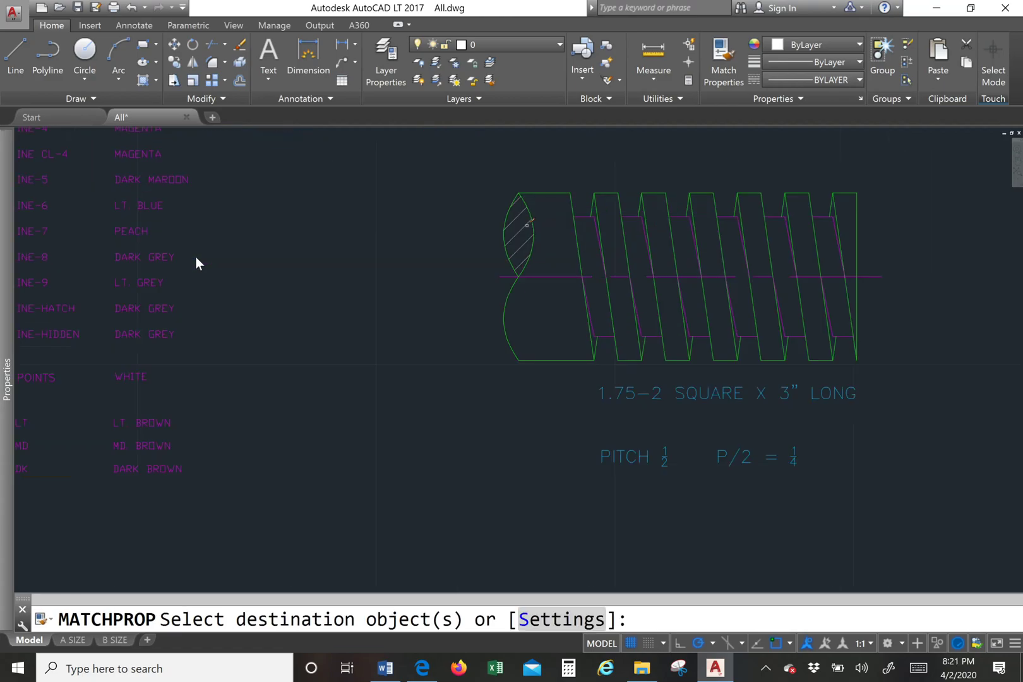
pyautogui.press('Return')
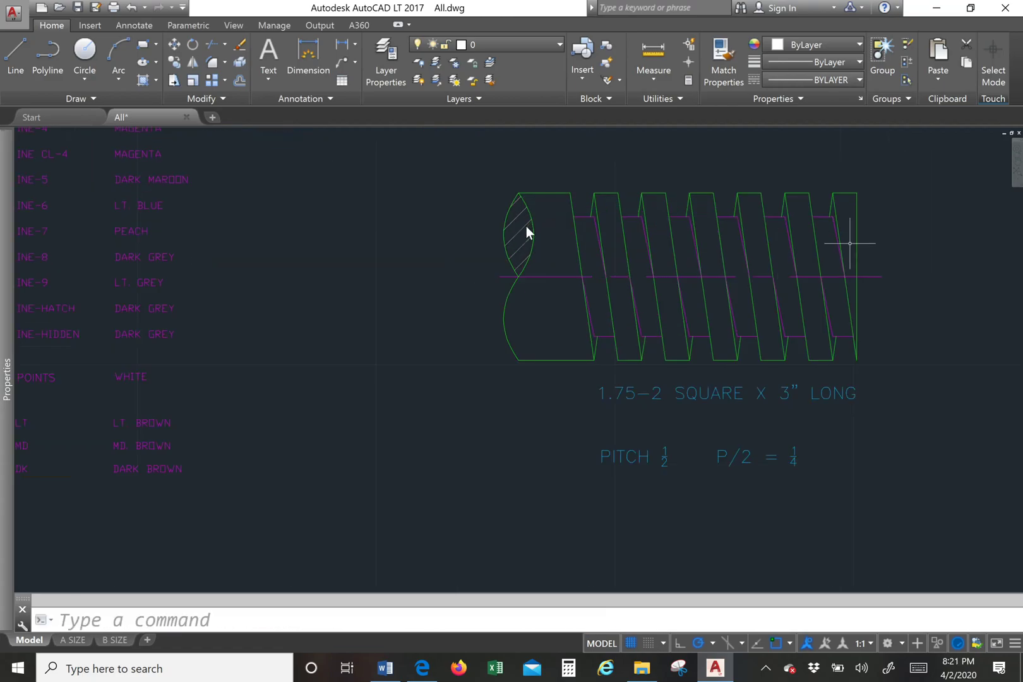
# Move the '1.75-2 SQUARE X 3" LONG' label slightly up and left
pyautogui.moveTo(850, 243); pyautogui.dragTo(713, 225, button='middle')
pyautogui.click(674, 366)
pyautogui.click(447, 363)
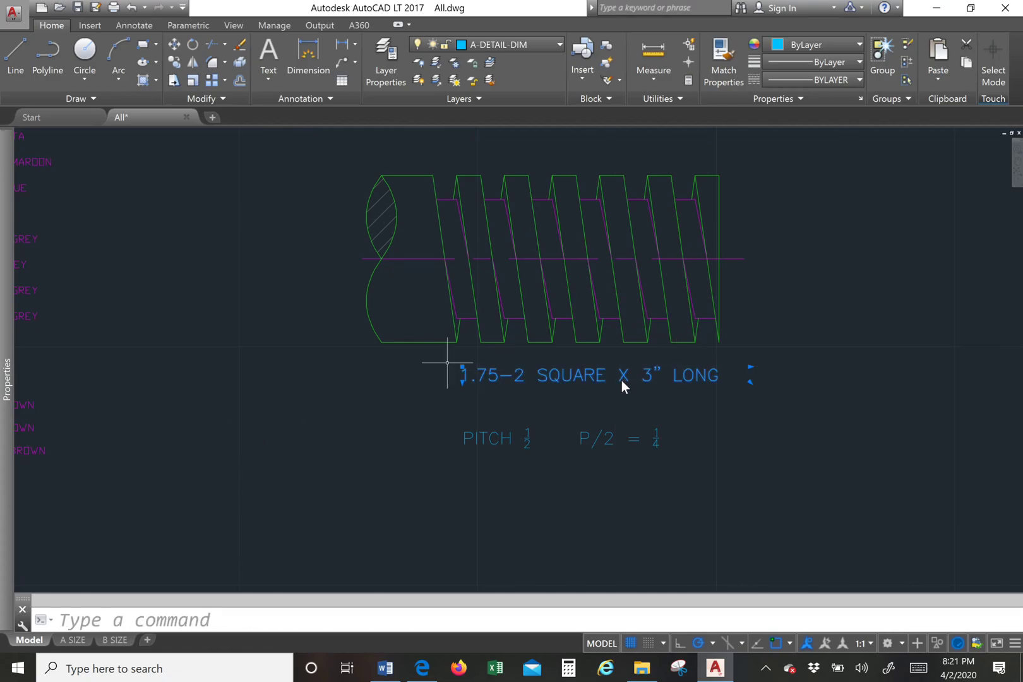
pyautogui.click(459, 365)
pyautogui.click(461, 366)
pyautogui.click(462, 365)
pyautogui.click(423, 360)
pyautogui.press('Escape')
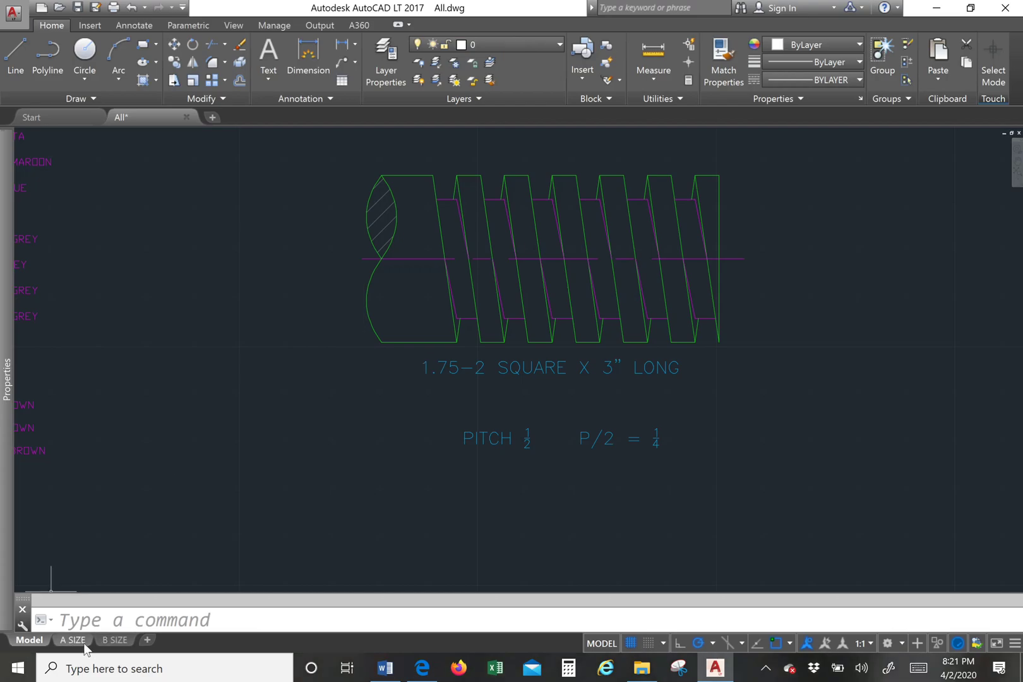
# Switch to the A SIZE layout and zoom the thread drawing inside its viewport
pyautogui.click(74, 641)
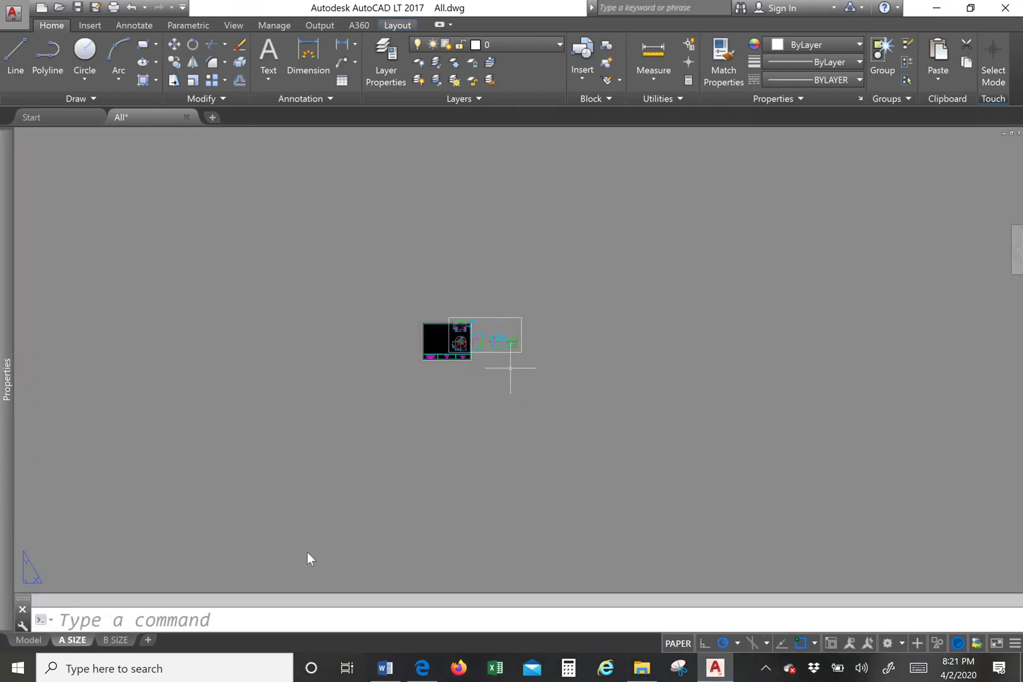
pyautogui.scroll(2, 546, 316)
pyautogui.doubleClick(546, 316)
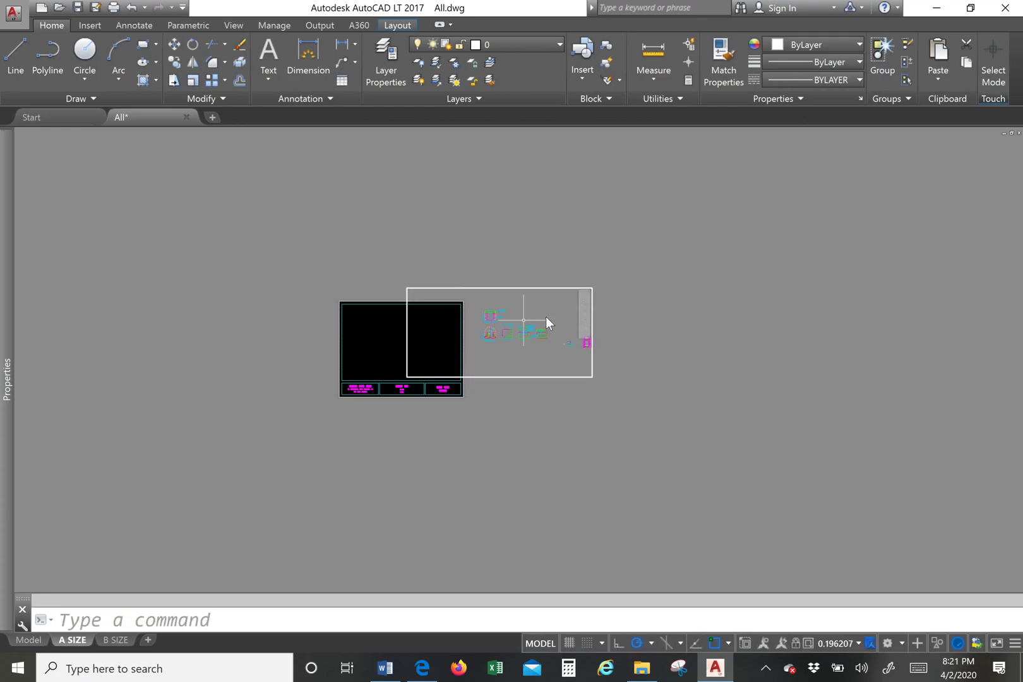
pyautogui.scroll(-3, 545, 317)
pyautogui.scroll(8, 546, 317)
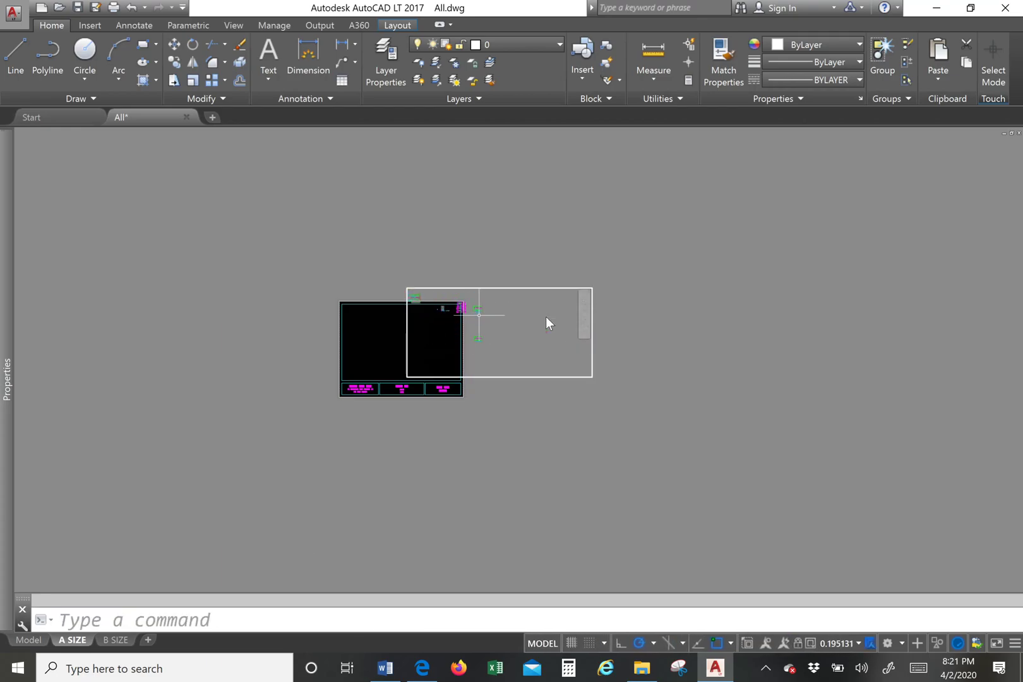
pyautogui.scroll(5, 546, 316)
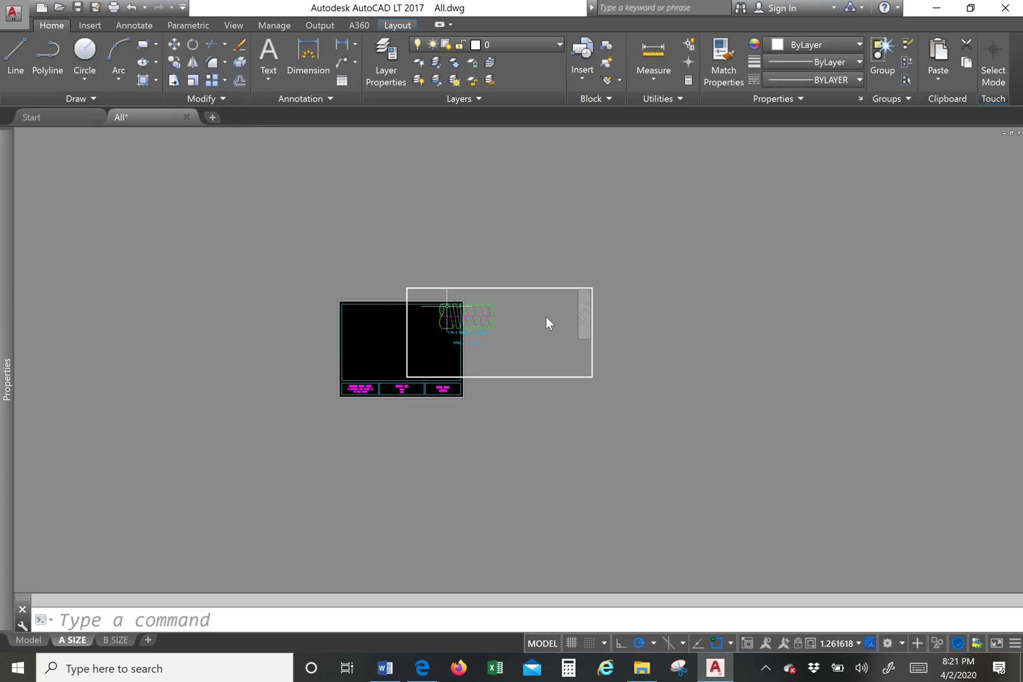
pyautogui.doubleClick(432, 260)
# Set the thread viewport's scale to 1:1
pyautogui.click(448, 283)
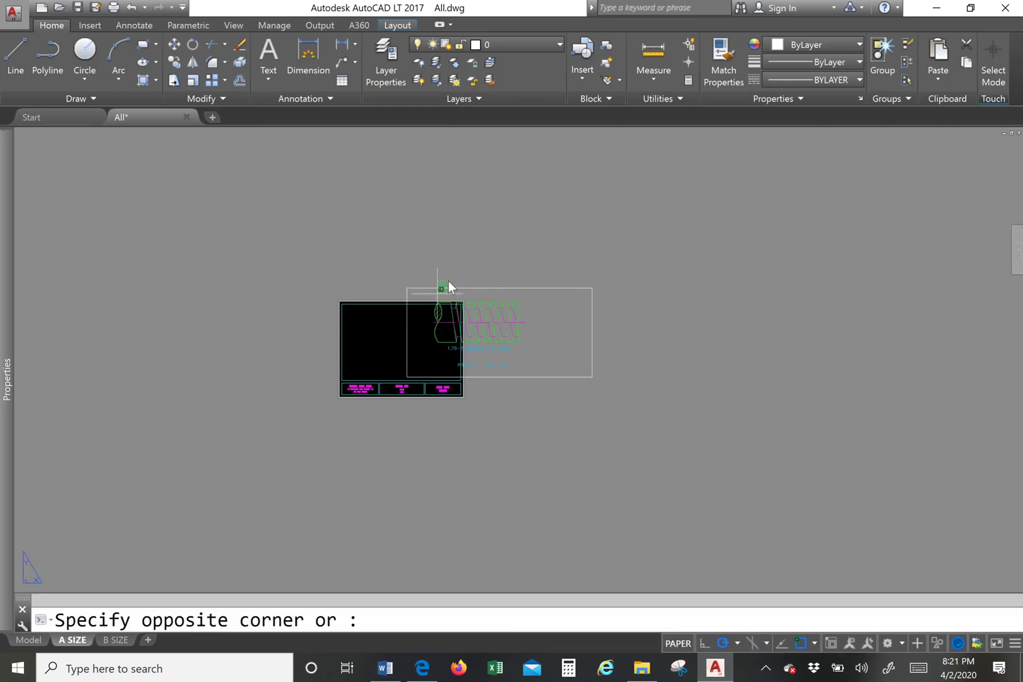
pyautogui.click(435, 296)
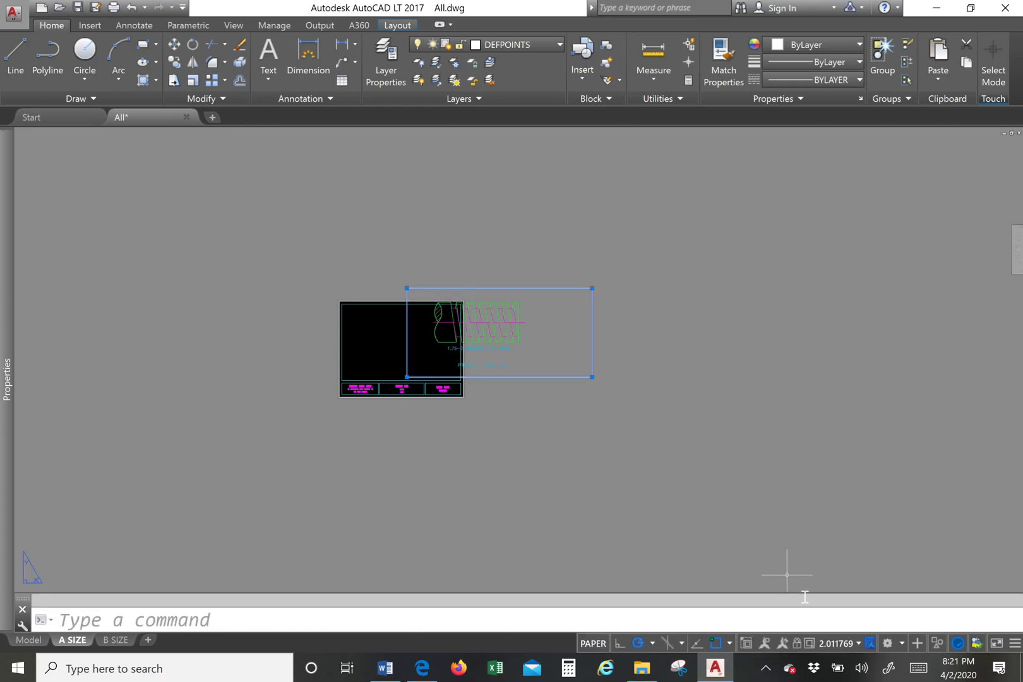
pyautogui.click(833, 642)
pyautogui.click(951, 333)
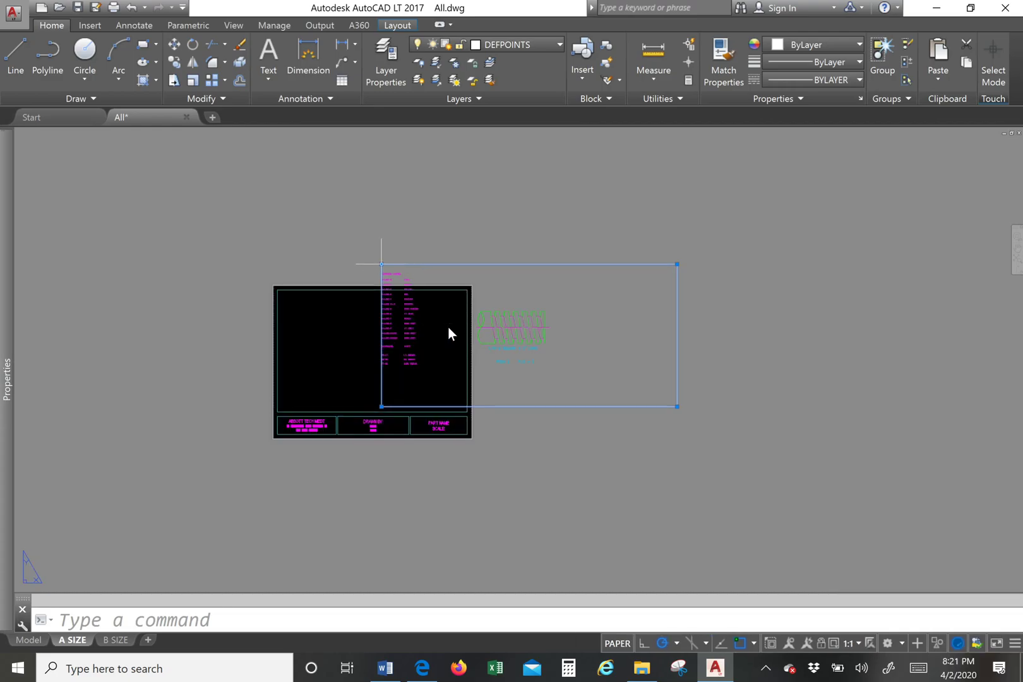
# Pull the viewport's top-left and bottom-right corners in tightly around the drawing
pyautogui.click(381, 264)
pyautogui.scroll(4, 437, 294)
pyautogui.click(476, 308)
pyautogui.scroll(-2, 476, 308)
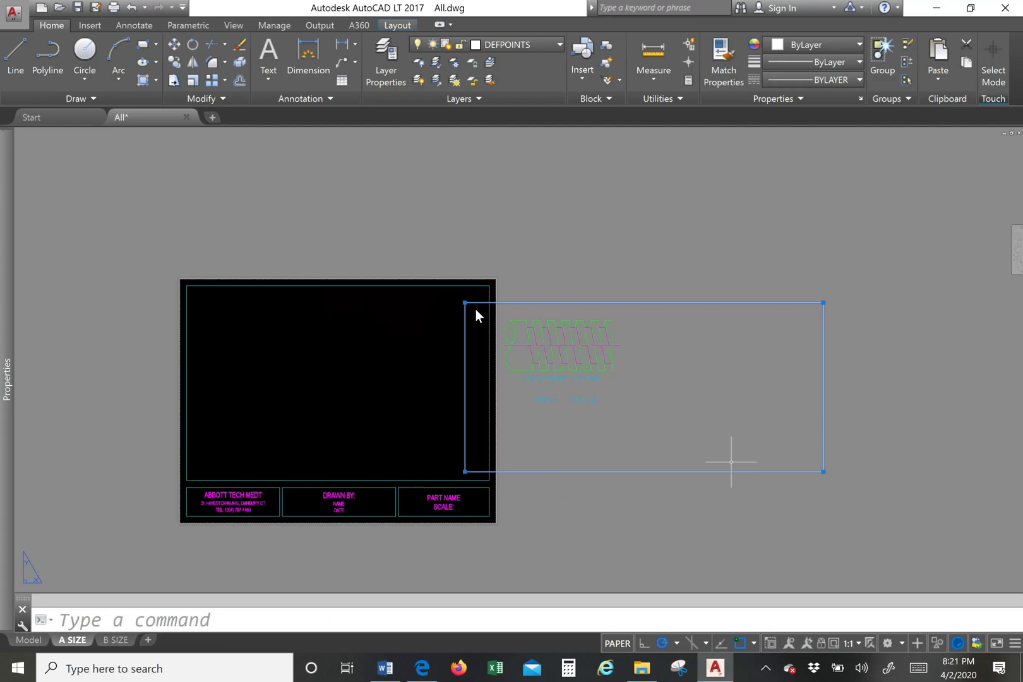
pyautogui.click(823, 470)
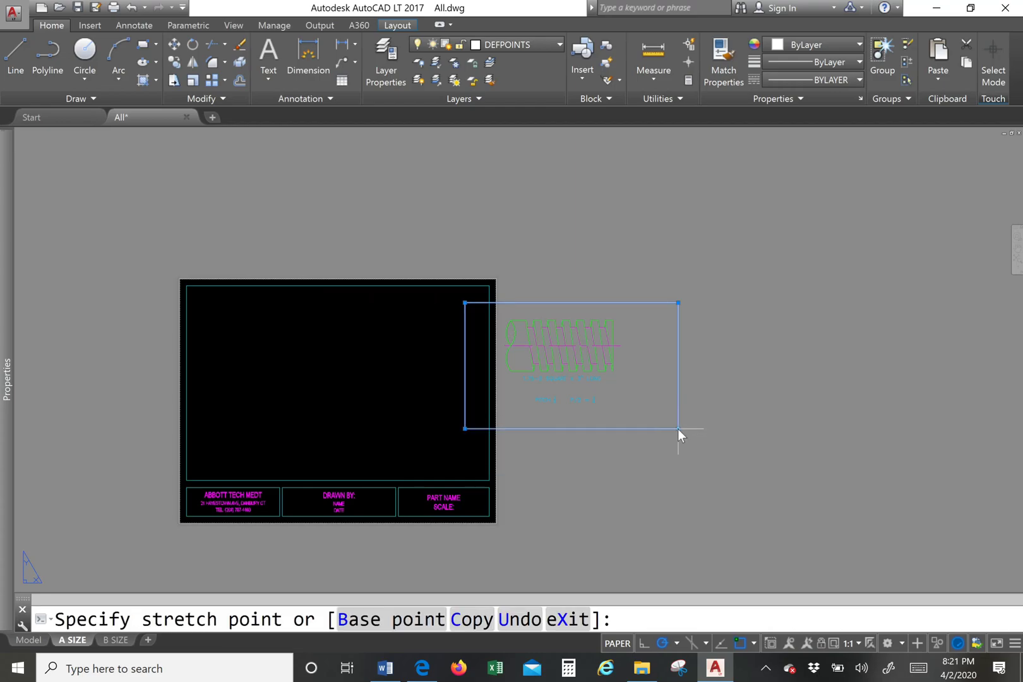
pyautogui.click(677, 429)
pyautogui.rightClick(546, 423)
# Move the viewport into the middle of the A-size title block sheet
pyautogui.click(591, 460)
pyautogui.click(535, 398)
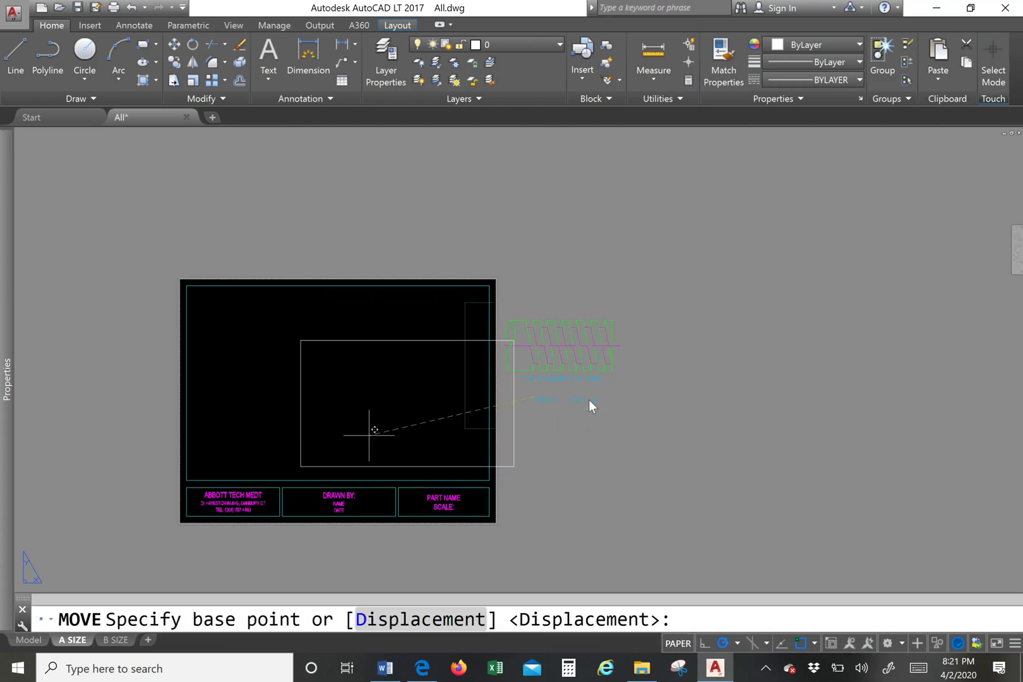
pyautogui.scroll(3, 358, 441)
pyautogui.click(265, 404)
pyautogui.moveTo(197, 404); pyautogui.dragTo(296, 392, button='middle')
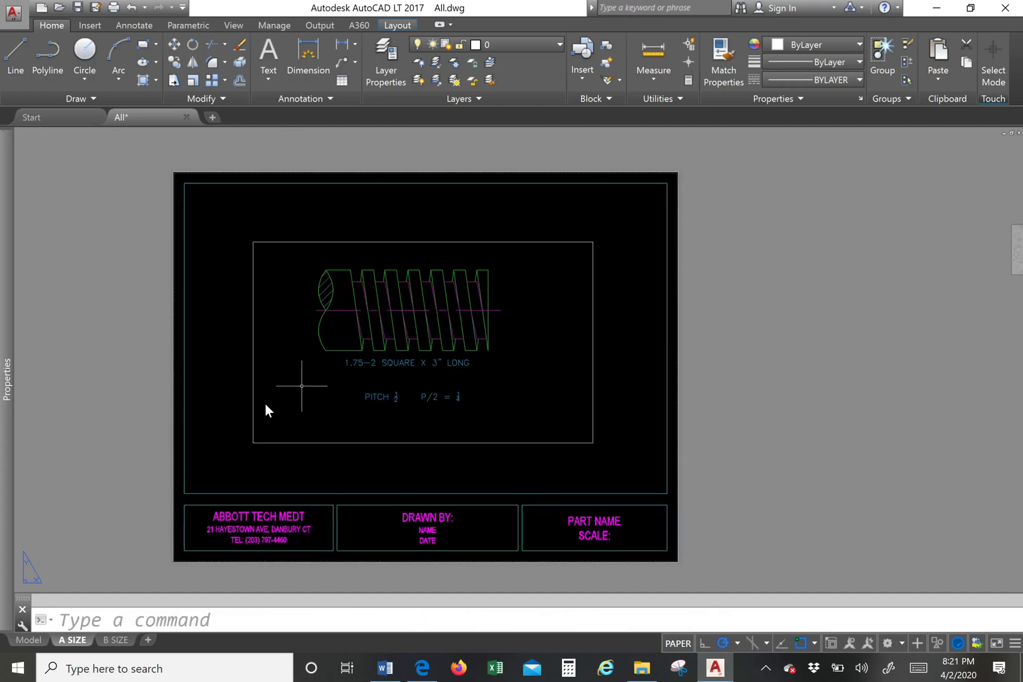
pyautogui.scroll(3, 265, 404)
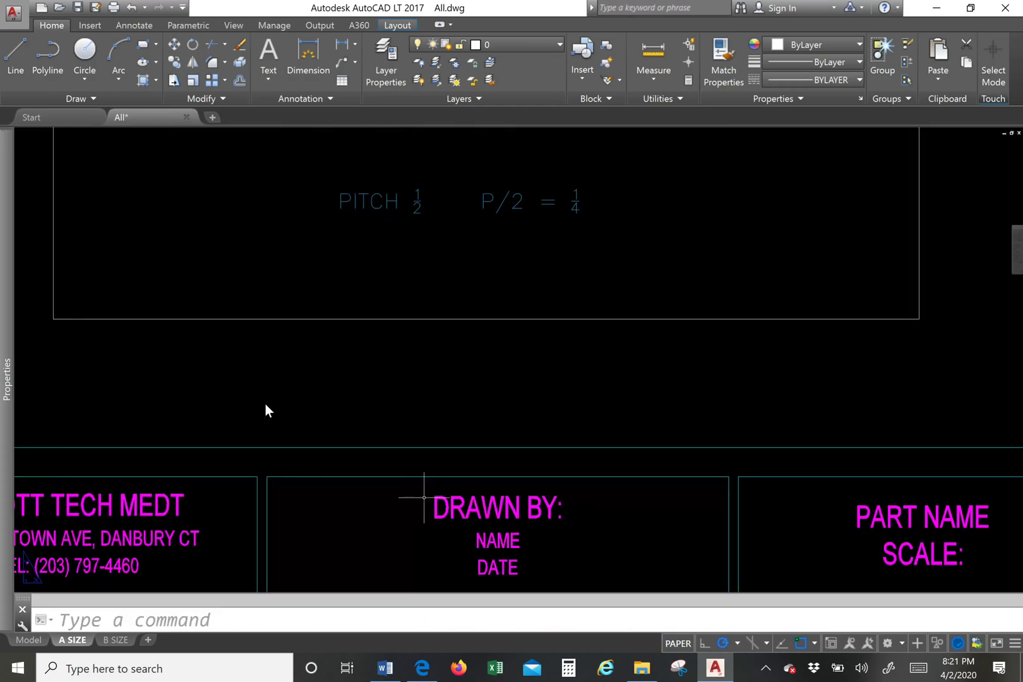
# Review the finished sheet, including the DRAWN BY text, without making changes
pyautogui.click(461, 507)
pyautogui.scroll(-2, 460, 505)
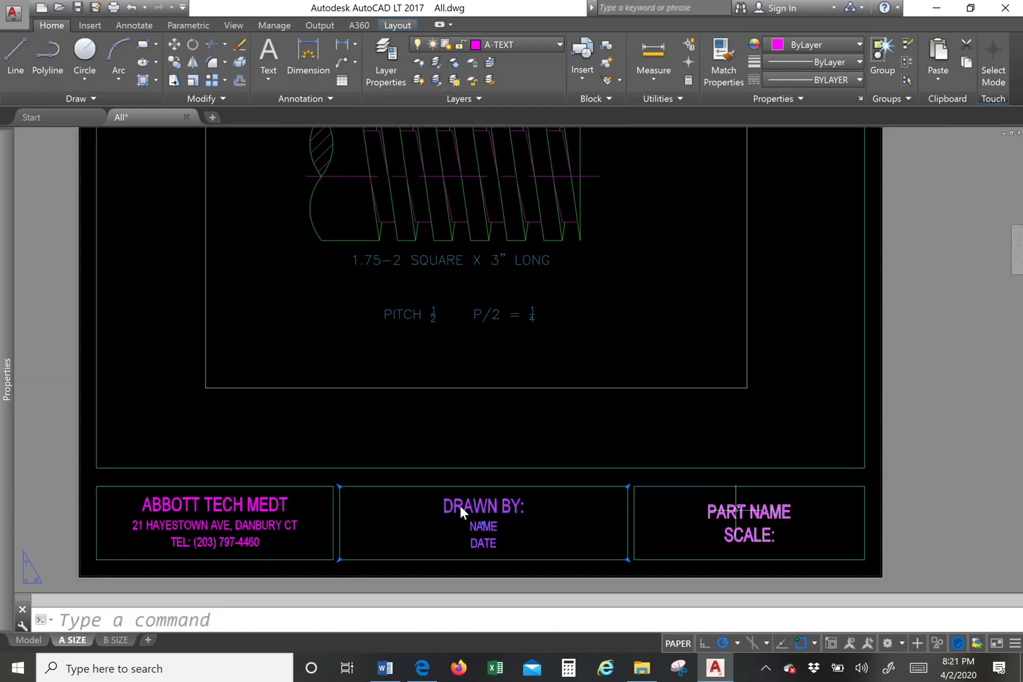
pyautogui.scroll(-2, 692, 504)
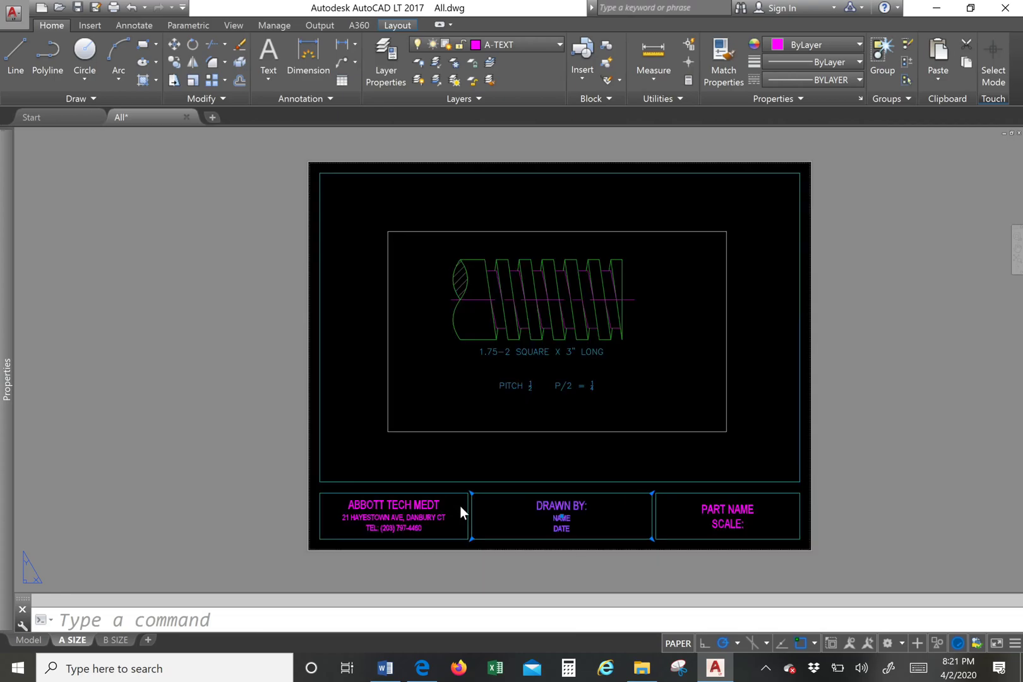
pyautogui.press('Escape')
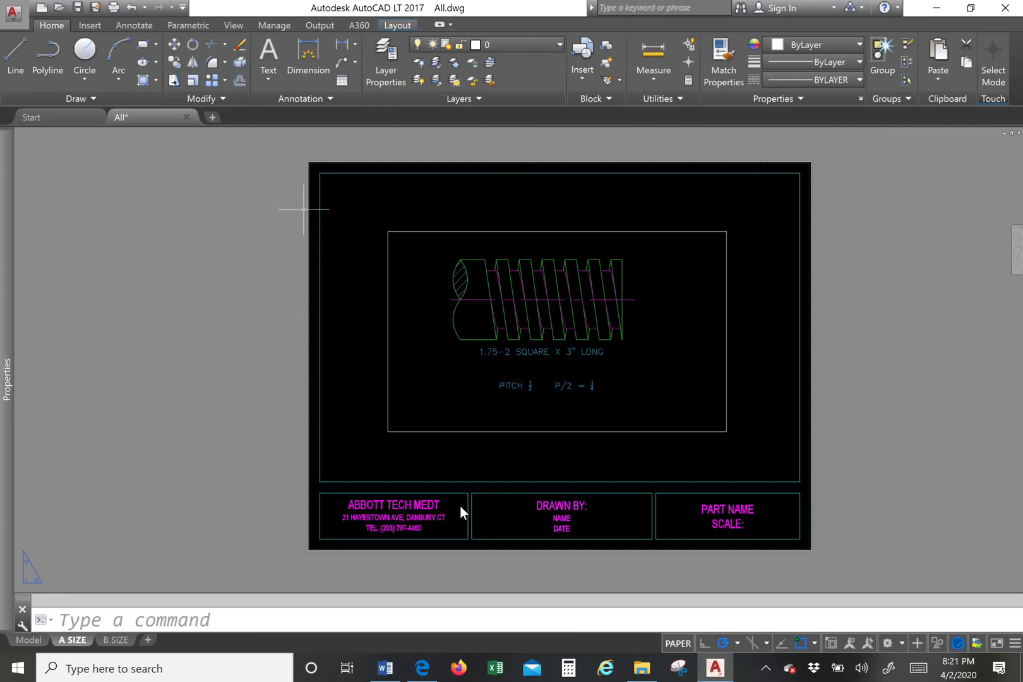
pyautogui.click(13, 14)
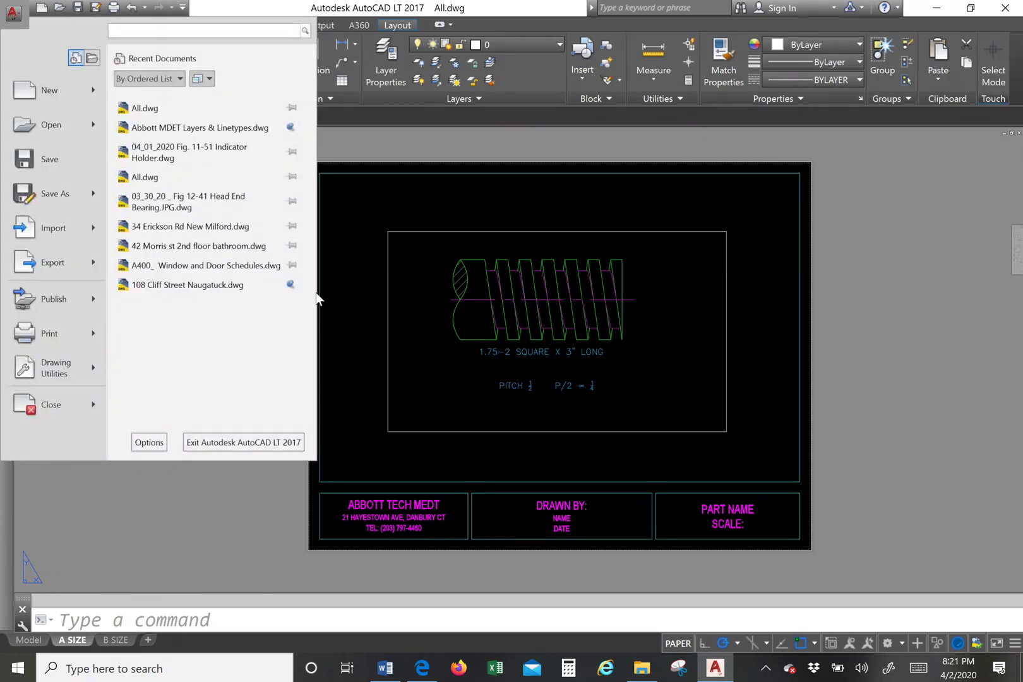
pyautogui.click(397, 158)
pyautogui.scroll(-4, 394, 346)
pyautogui.scroll(2, 523, 340)
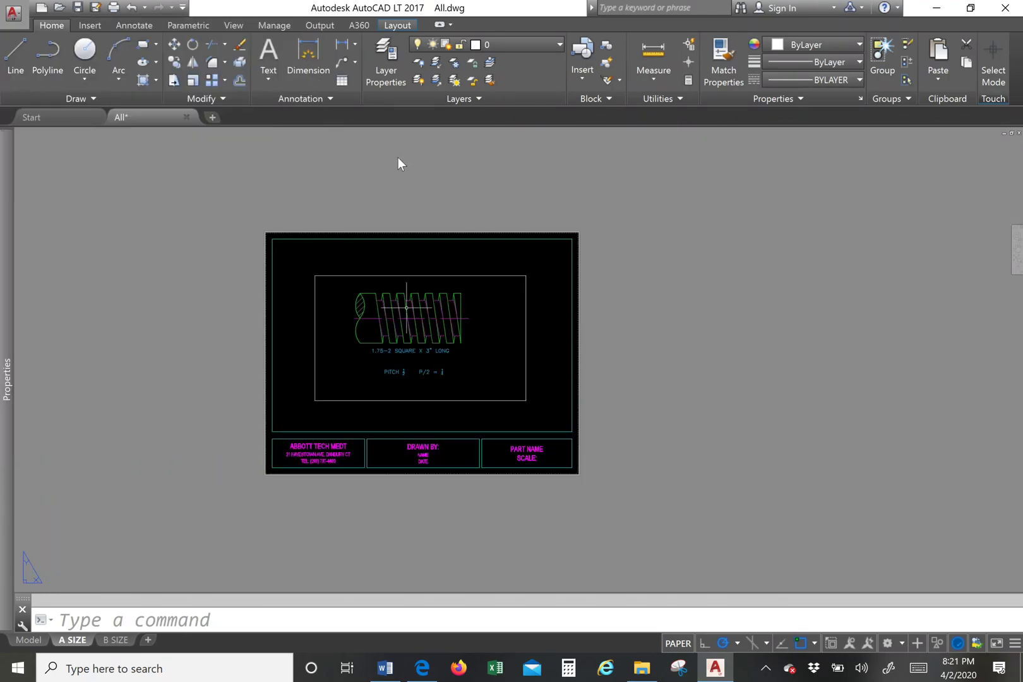
pyautogui.scroll(2, 246, 294)
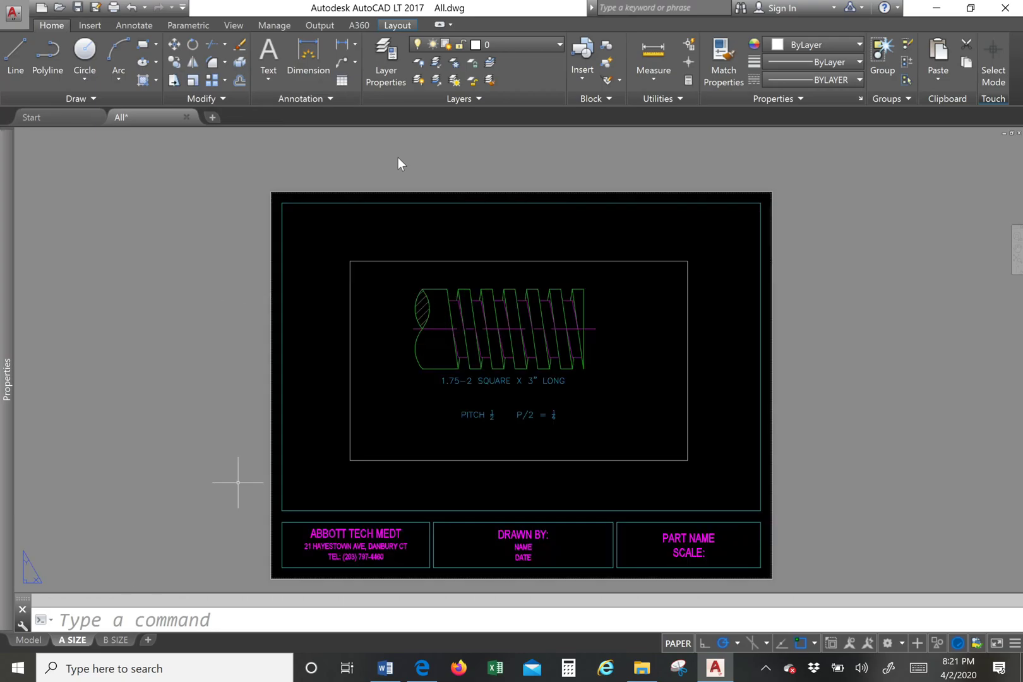
pyautogui.scroll(-2, 243, 473)
pyautogui.scroll(2, 246, 470)
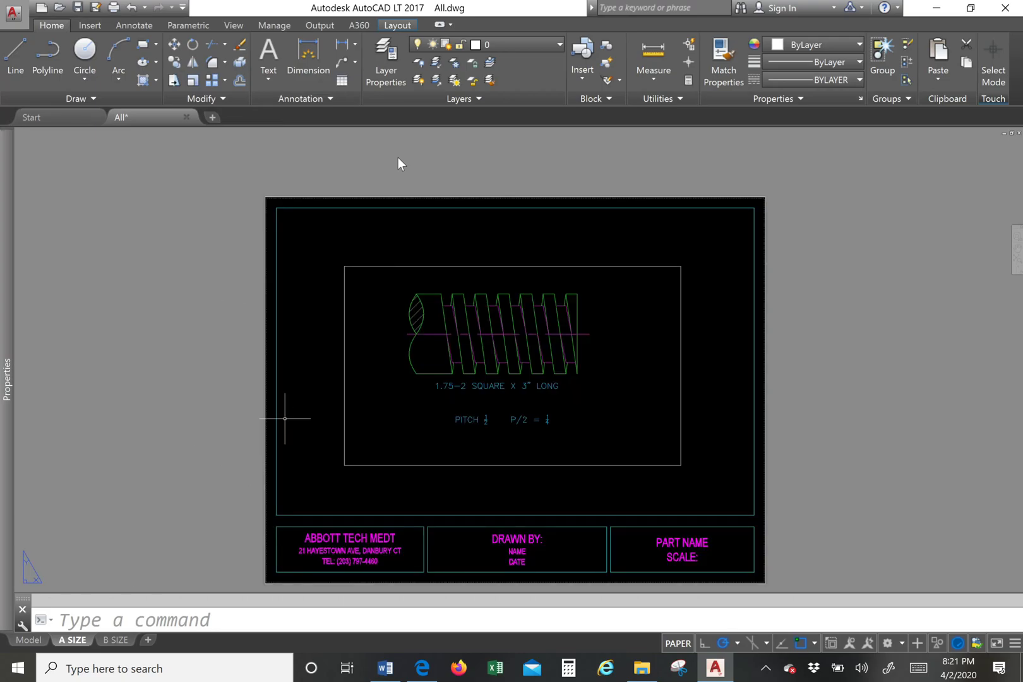